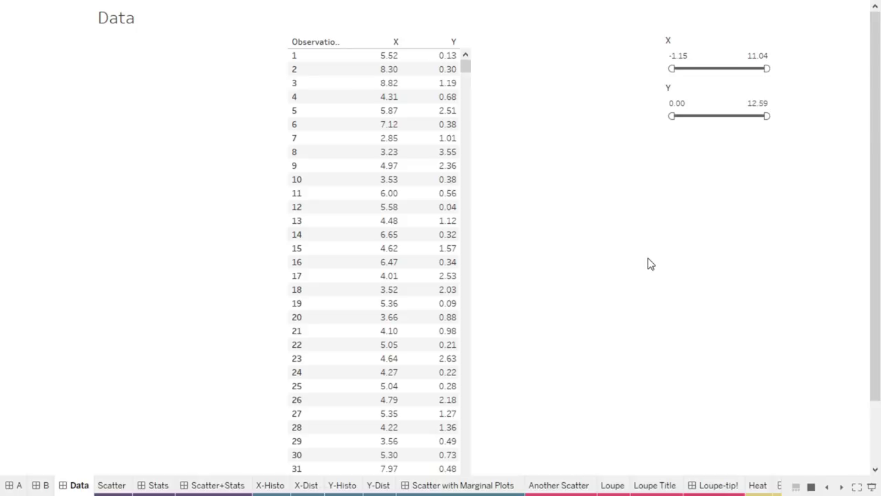
On the Scatter sheet, plot X on columns against Y on rows, with all Observation Id members as detail.
key(Escape)
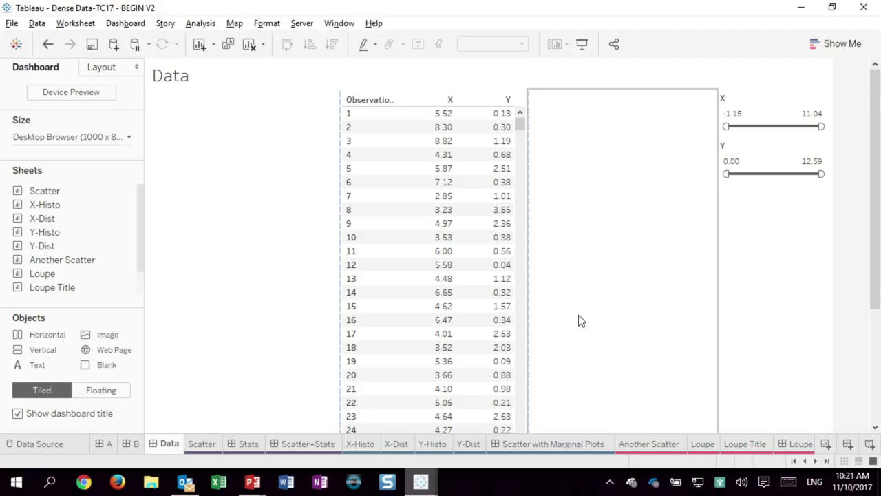
click(202, 443)
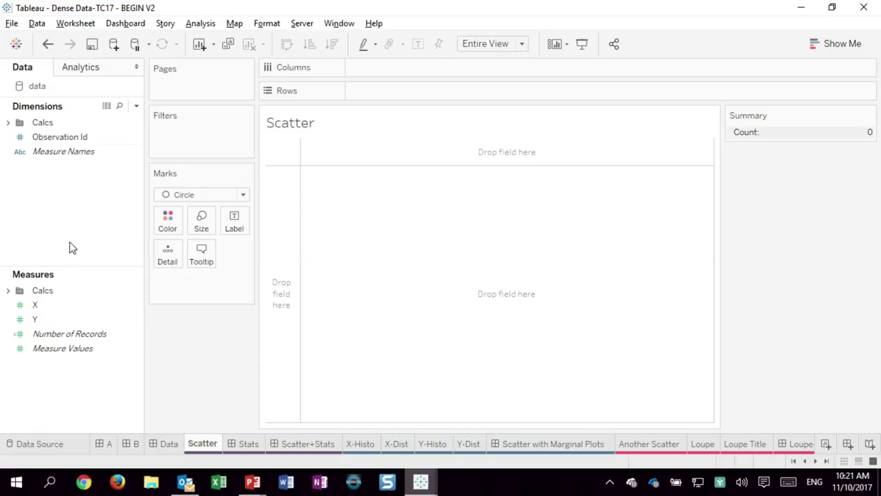
drag(63, 309, 328, 157)
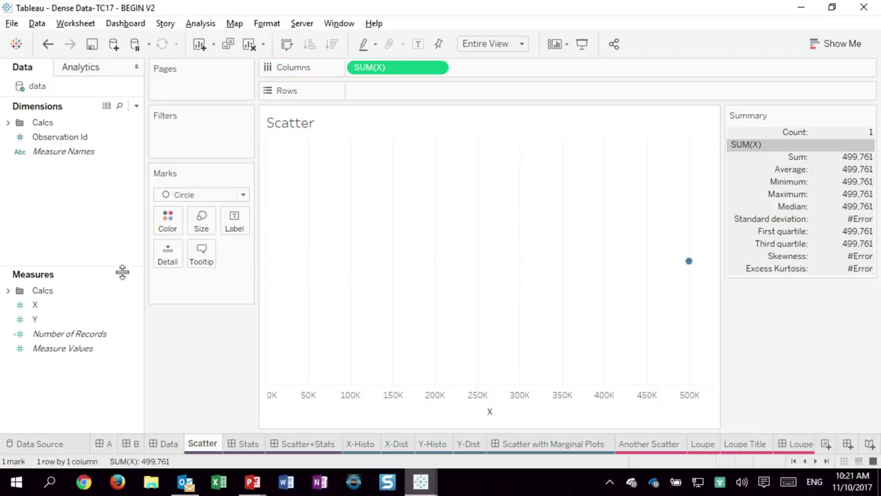
drag(35, 319, 274, 227)
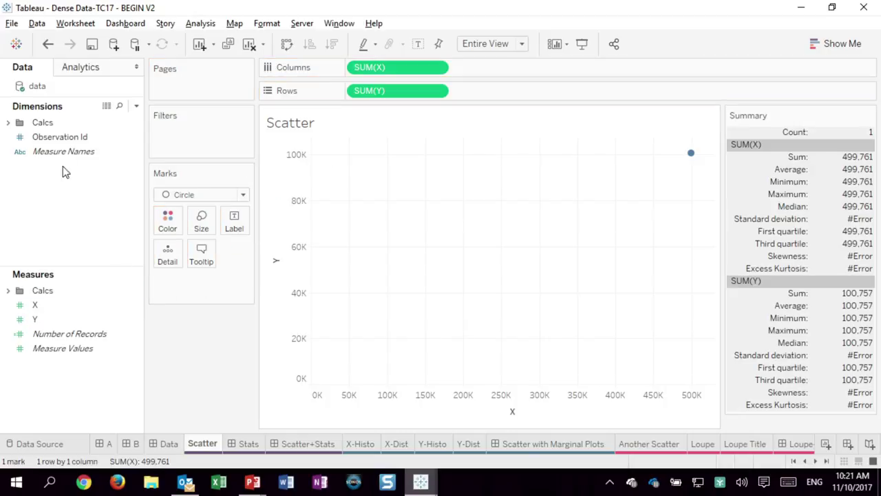
drag(60, 137, 165, 262)
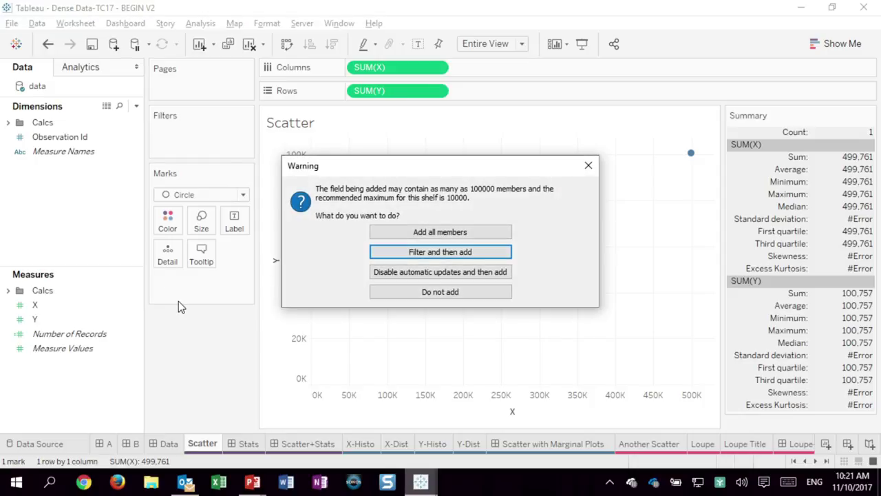
click(439, 232)
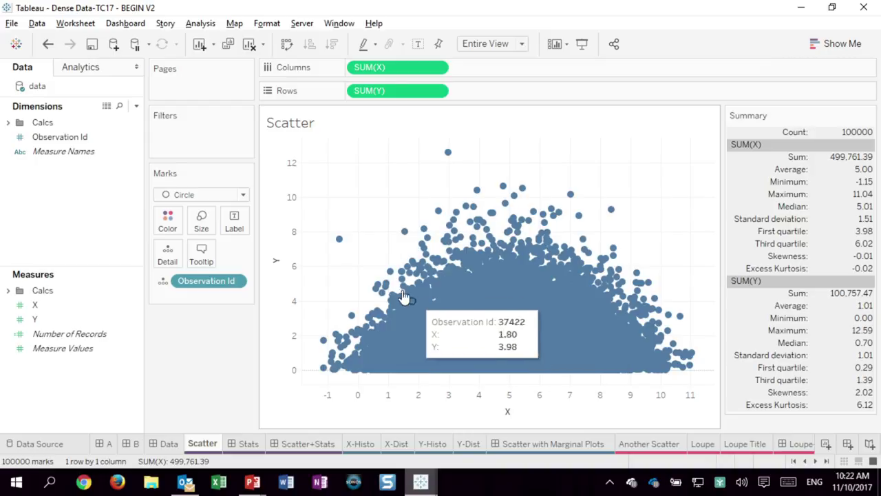
Shrink the scatter marks to the smallest size and set their opacity to 53%.
click(201, 221)
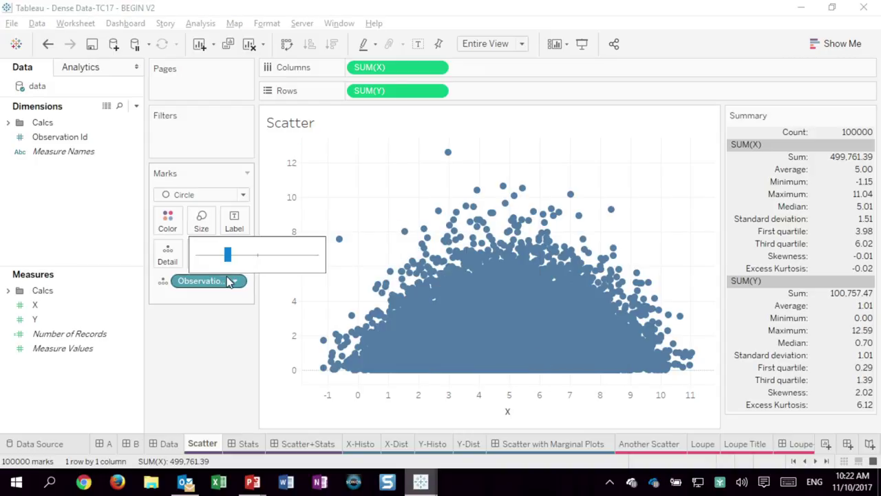
drag(226, 254, 200, 260)
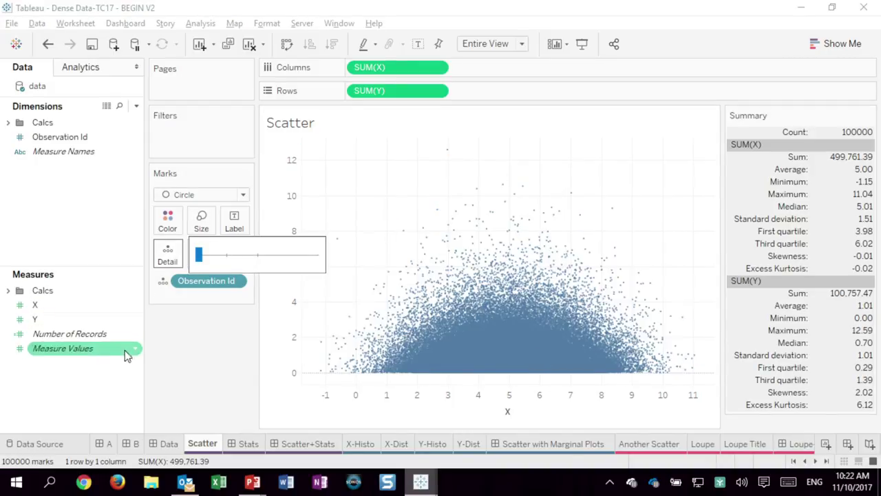
click(365, 228)
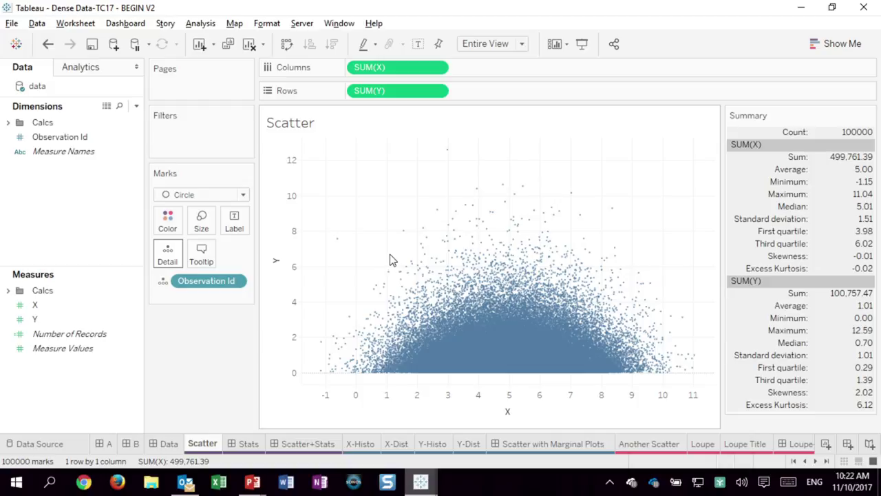
click(167, 219)
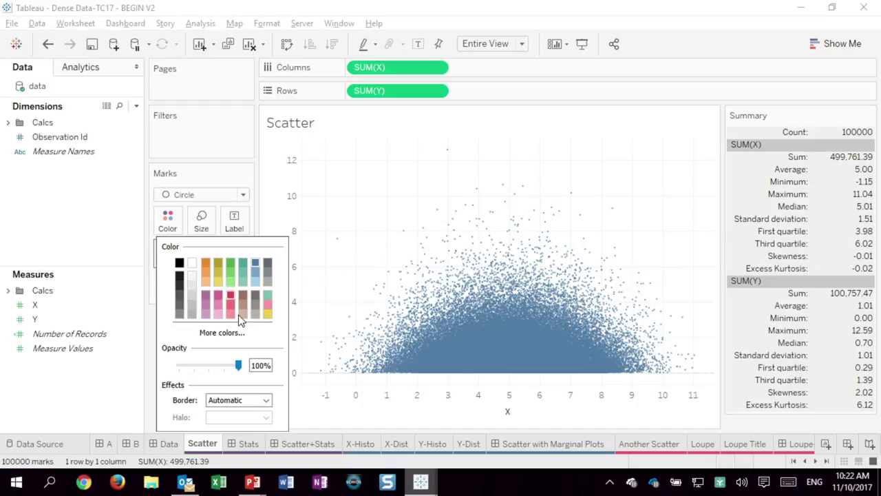
click(211, 365)
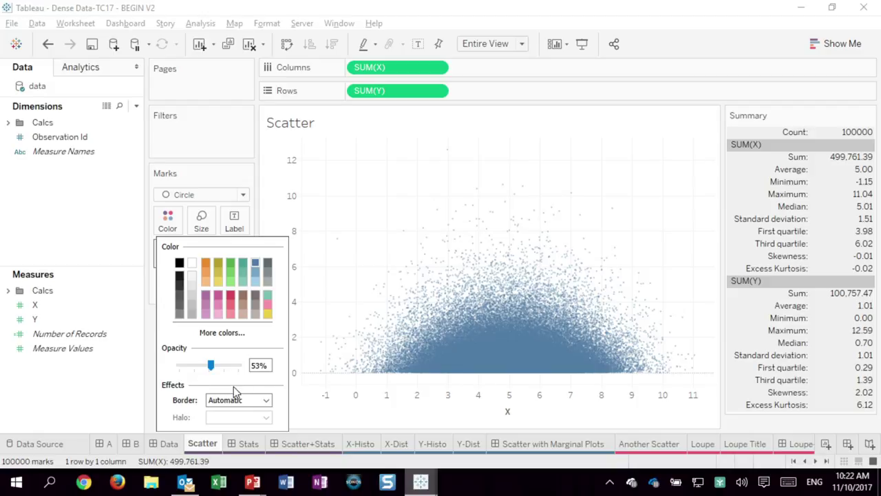
click(356, 211)
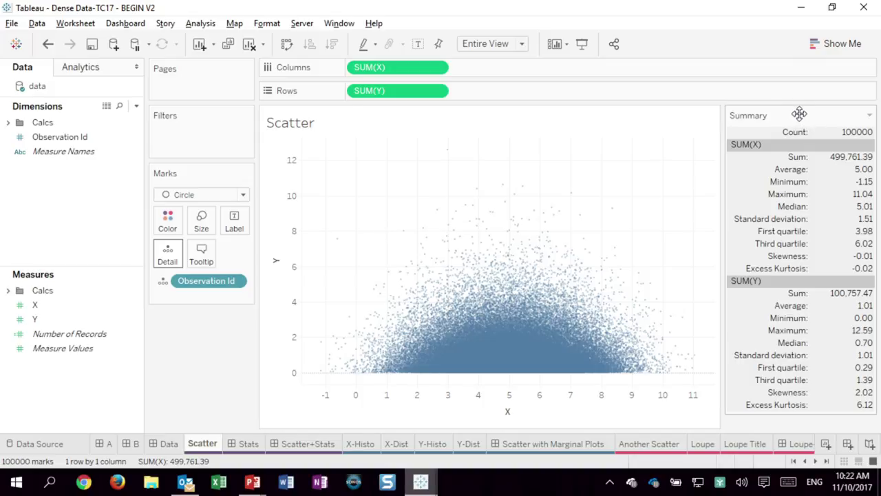
Review the statistics that the scatter's Summary card can show.
click(870, 116)
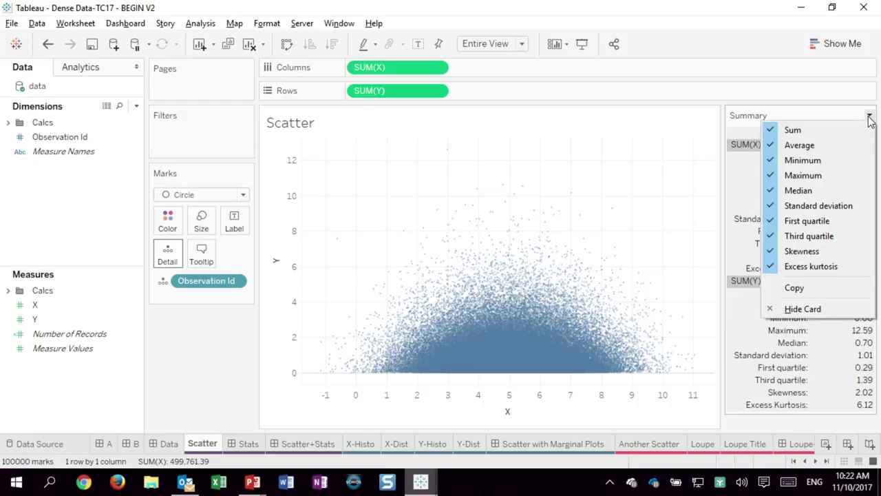
click(850, 111)
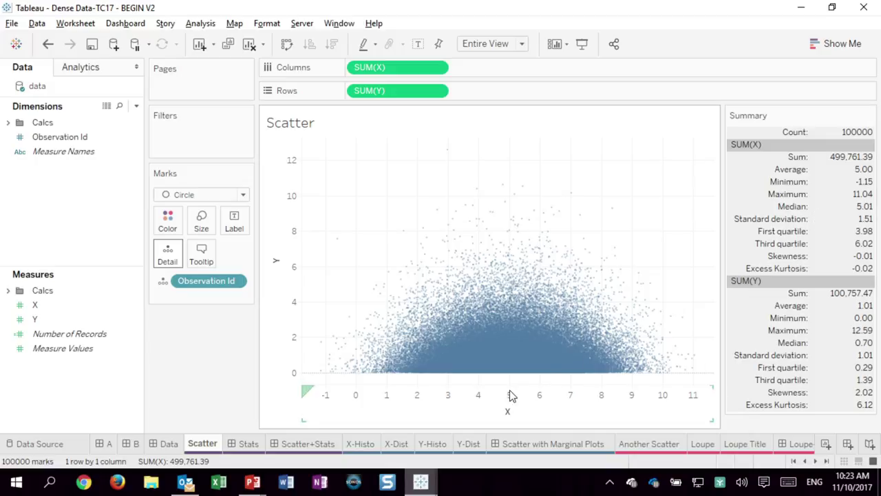
mouse_move(511, 361)
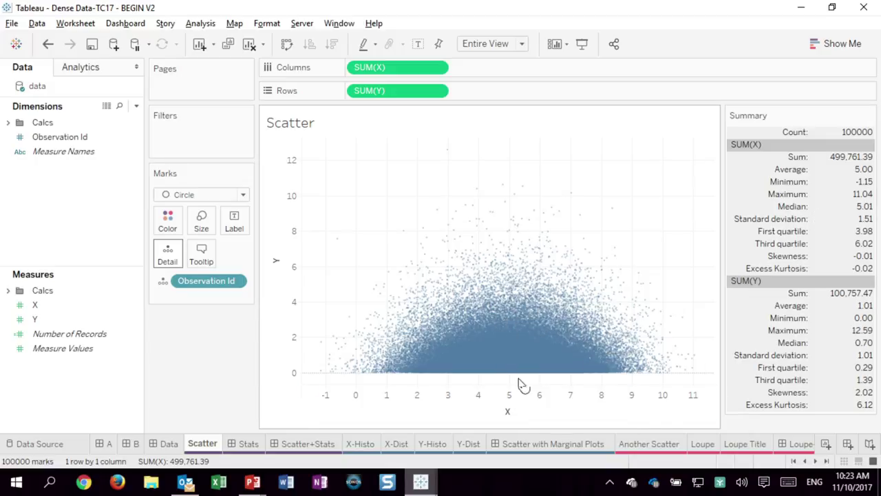
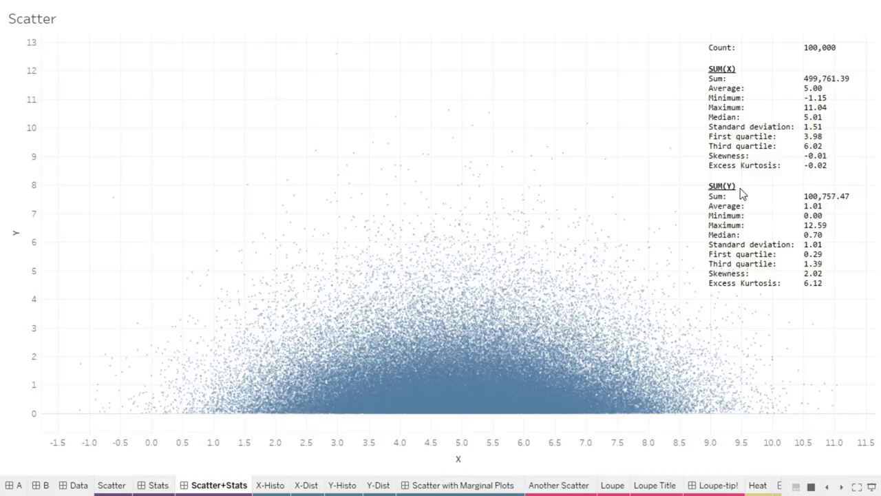
Leave presentation mode on the Scatter+Stats dashboard and open the empty X-Histo worksheet.
key(Escape)
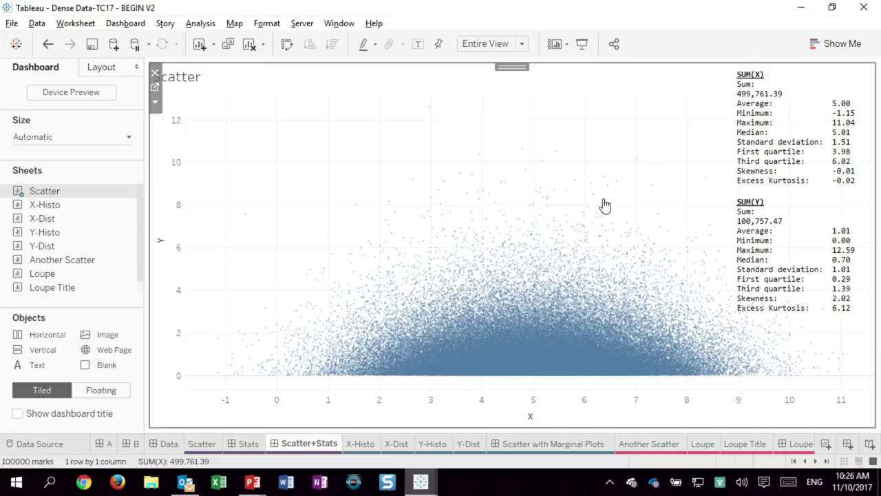
mouse_move(561, 229)
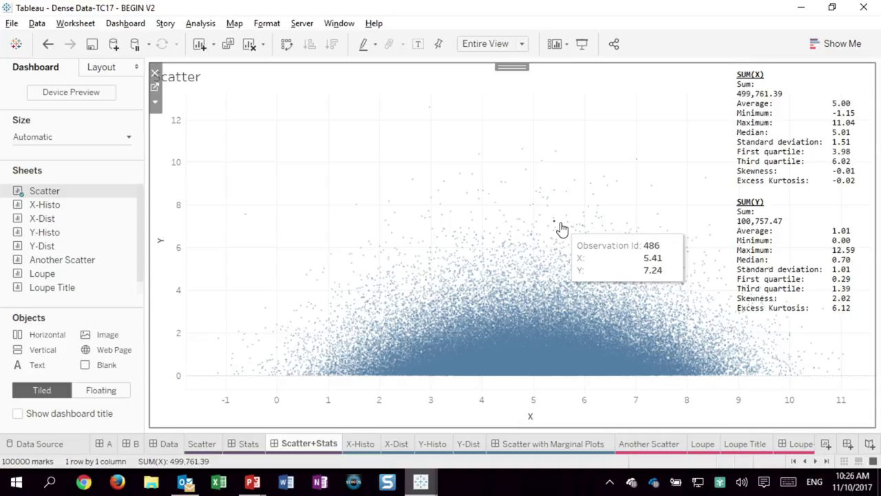
click(359, 444)
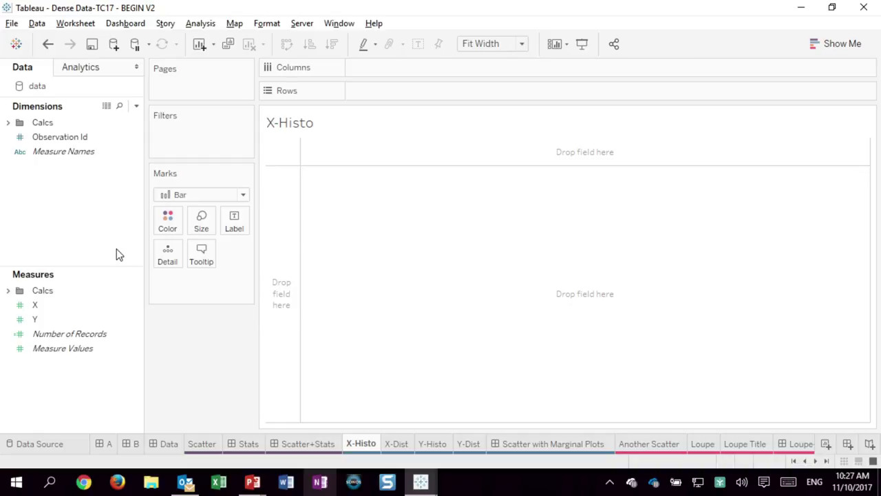
Try creating a bin field from the X measure with a bin size of 0.1, and undo it.
right_click(36, 304)
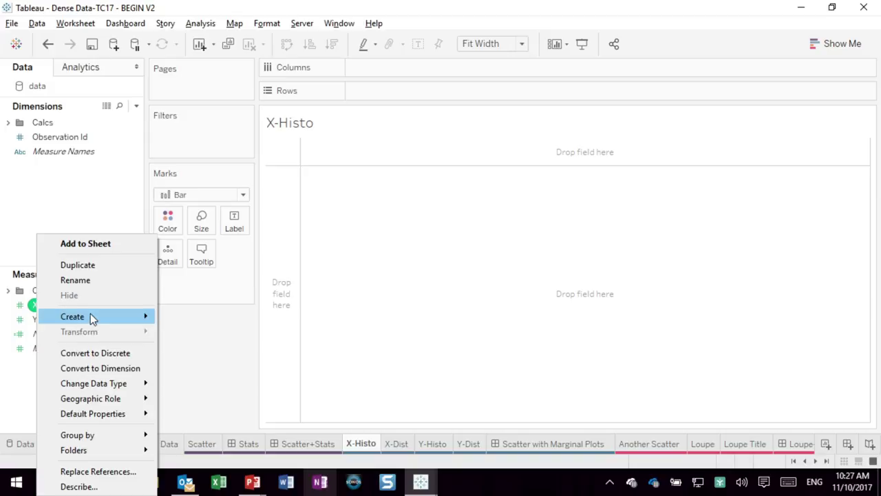
mouse_move(100, 316)
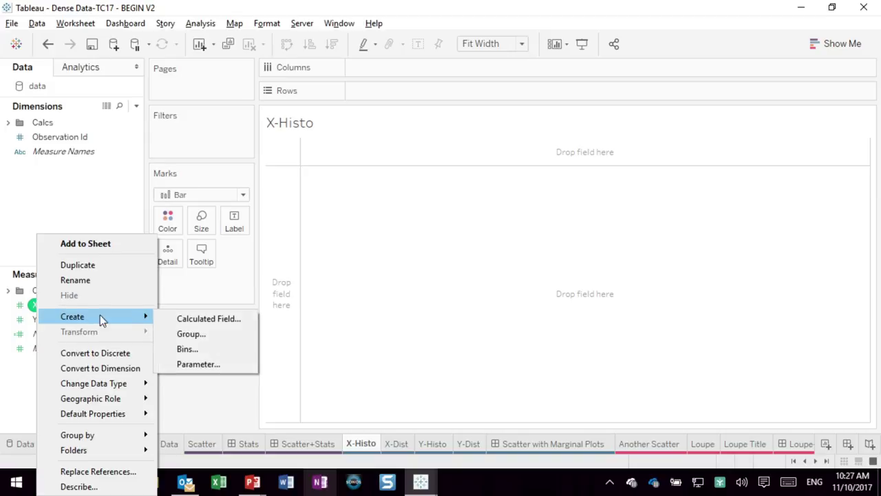
click(193, 351)
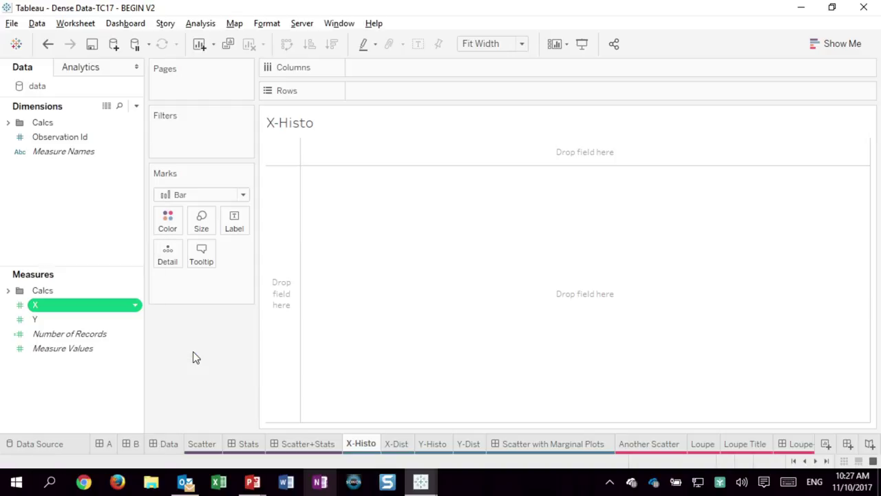
drag(412, 212, 380, 212)
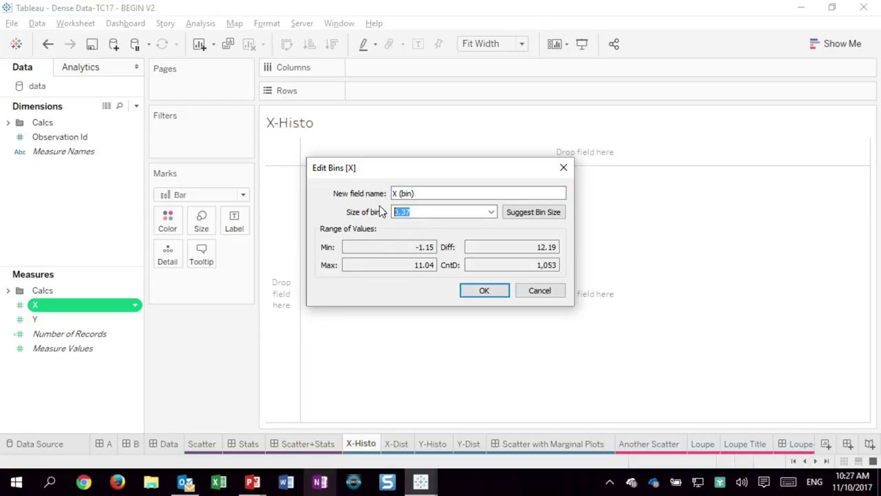
text(.1)
click(482, 292)
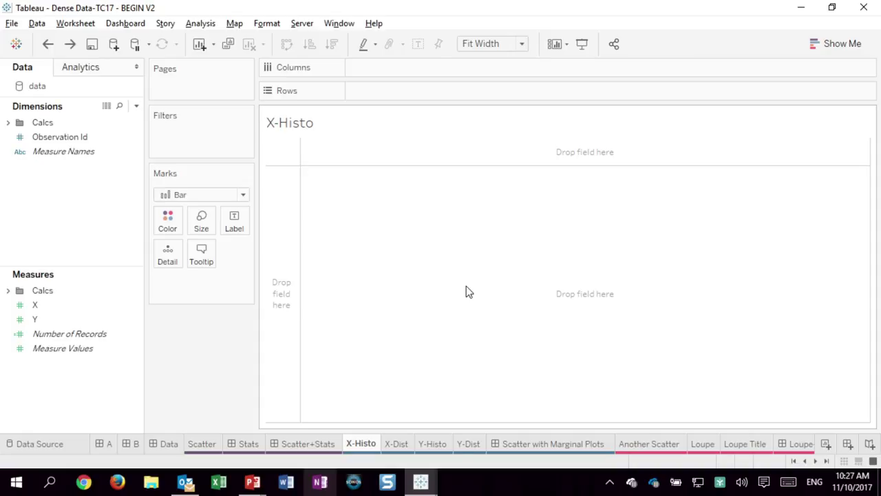
key(ctrl+z)
Examine the formula of the BinX calculation in the Calcs dimensions folder with the text enlarged, and close it without changes.
click(8, 123)
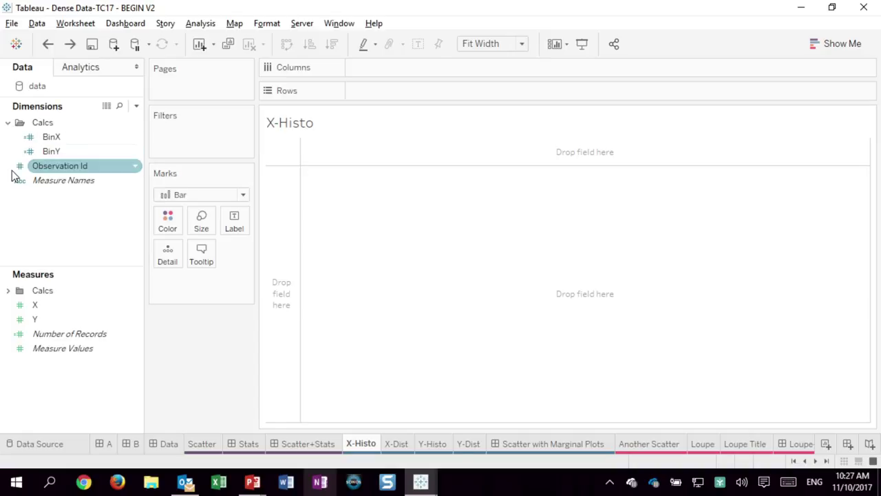
right_click(67, 137)
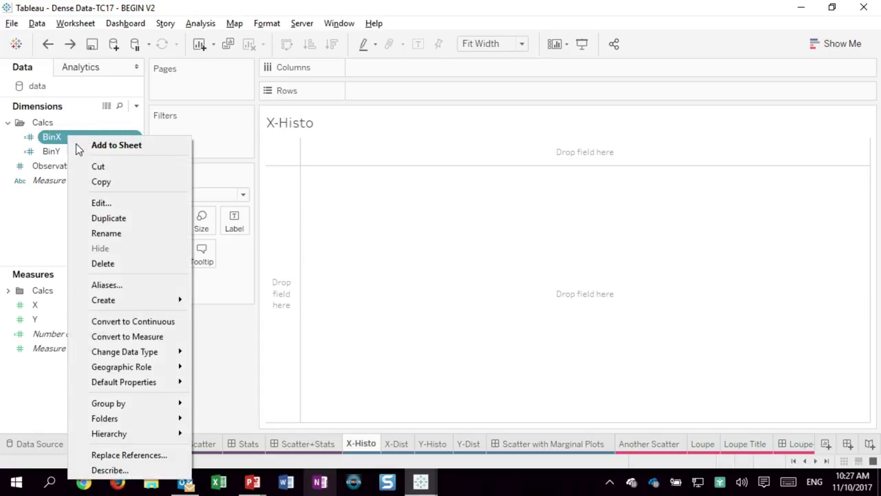
click(110, 203)
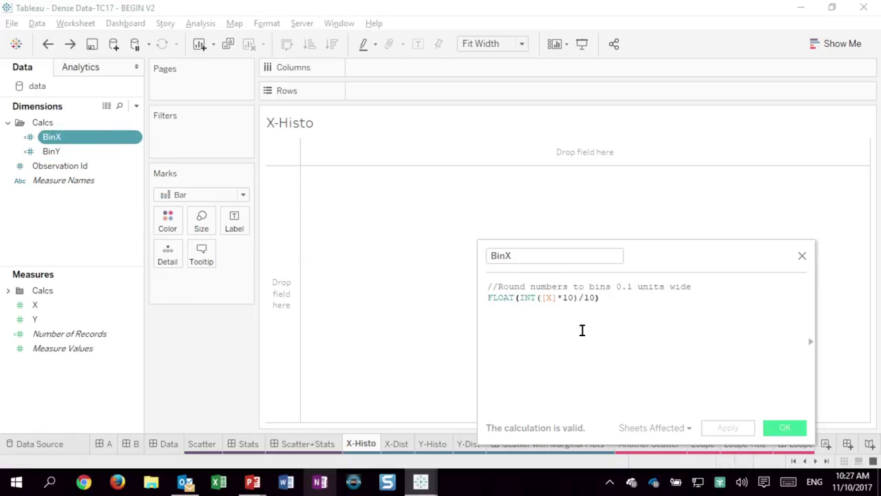
ctrl+scroll(580, 328, up, 4)
drag(595, 247, 367, 120)
drag(585, 315, 646, 341)
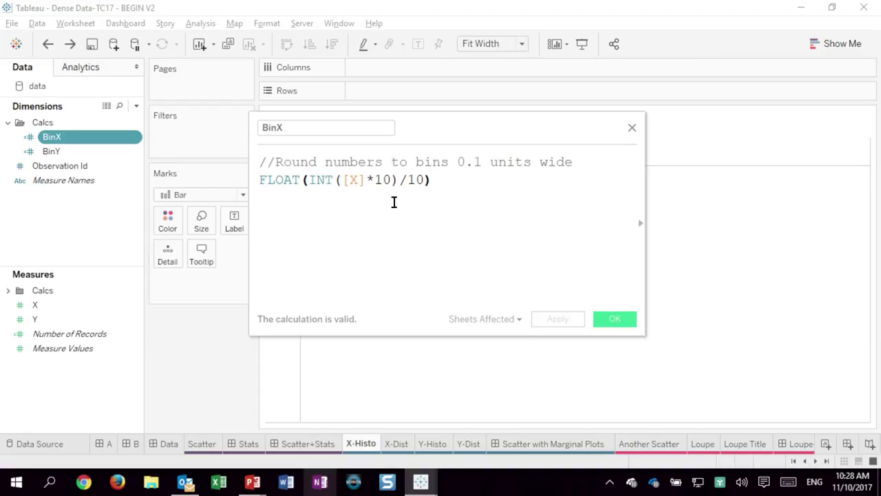
click(632, 128)
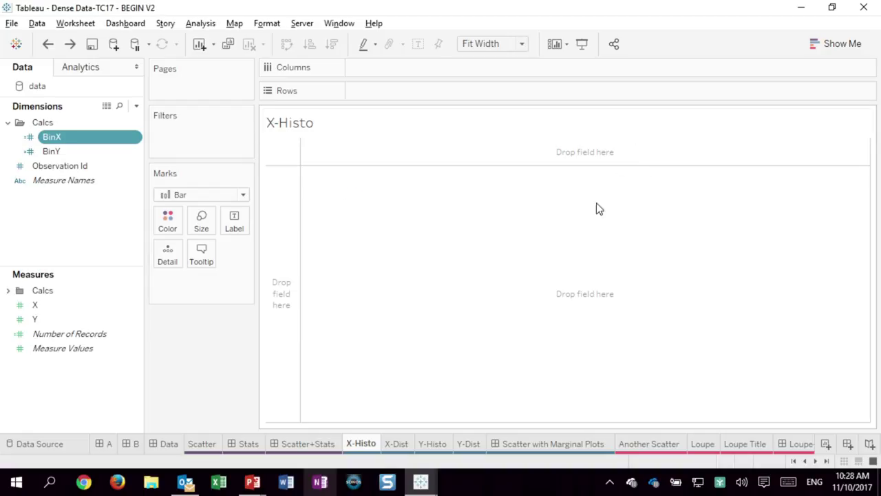
Build a histogram with BinX as a continuous field on columns and Number of Records on rows.
click(89, 136)
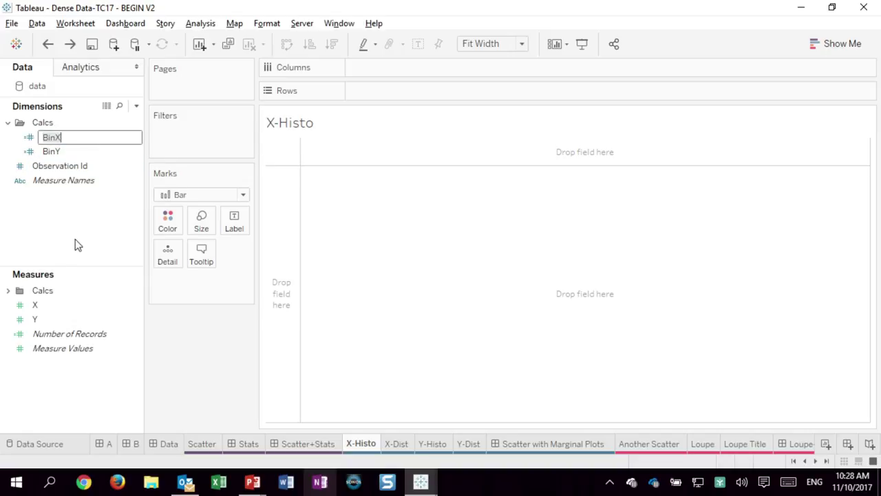
key(Escape)
mouse_move(84, 141)
mouse_down()
mouse_move(304, 142)
mouse_move(324, 153)
mouse_up()
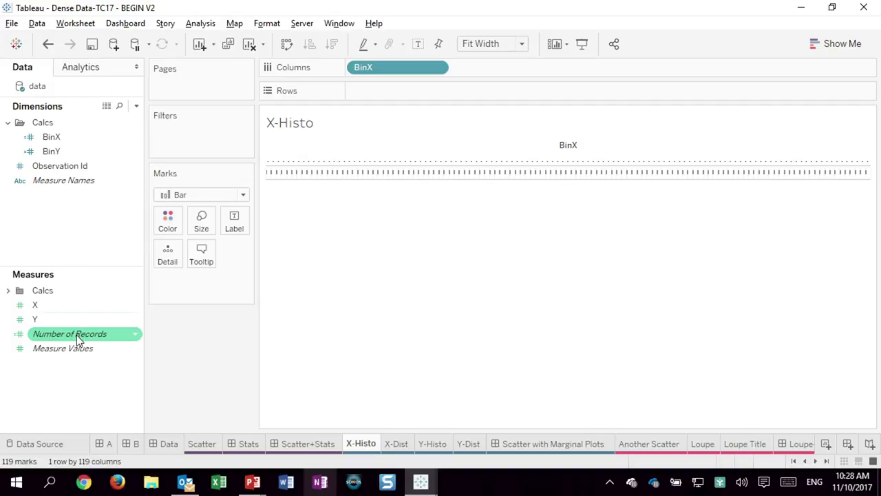
mouse_move(76, 335)
mouse_down()
mouse_move(172, 266)
mouse_move(245, 177)
mouse_move(269, 173)
mouse_move(267, 183)
mouse_up()
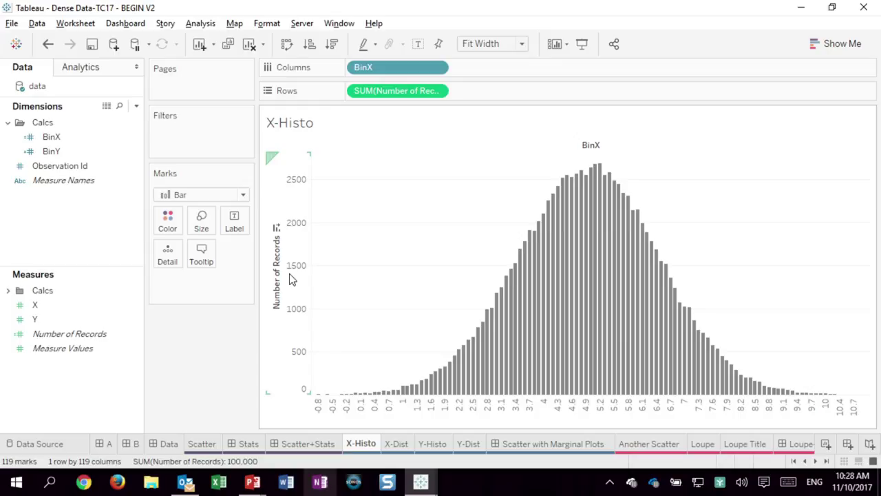
click(437, 68)
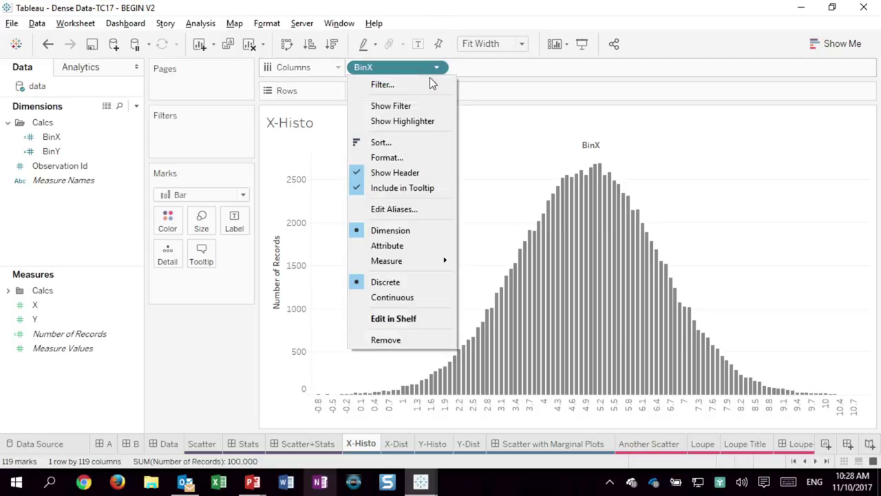
click(392, 296)
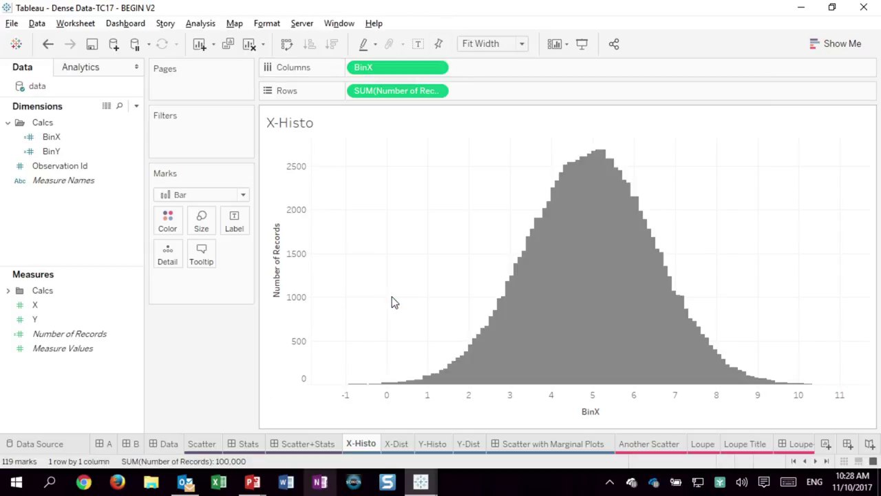
Set the histogram bars on the X-Histo sheet to the Fixed size option.
click(202, 220)
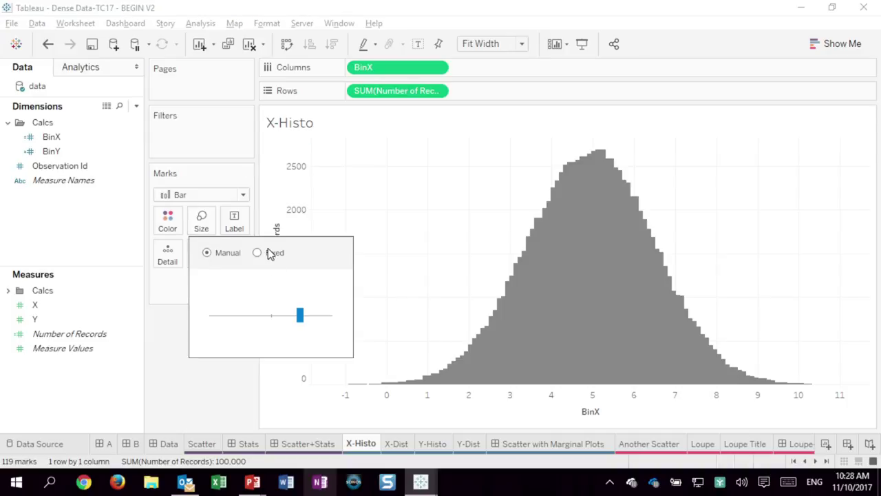
click(270, 253)
click(183, 332)
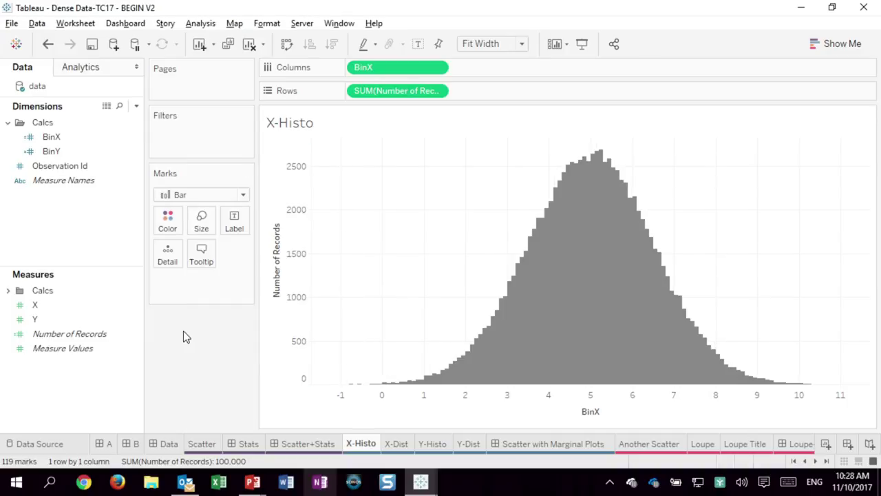
Reverse the scale of the Number of Records axis so the histogram bars extend downward.
mouse_move(542, 278)
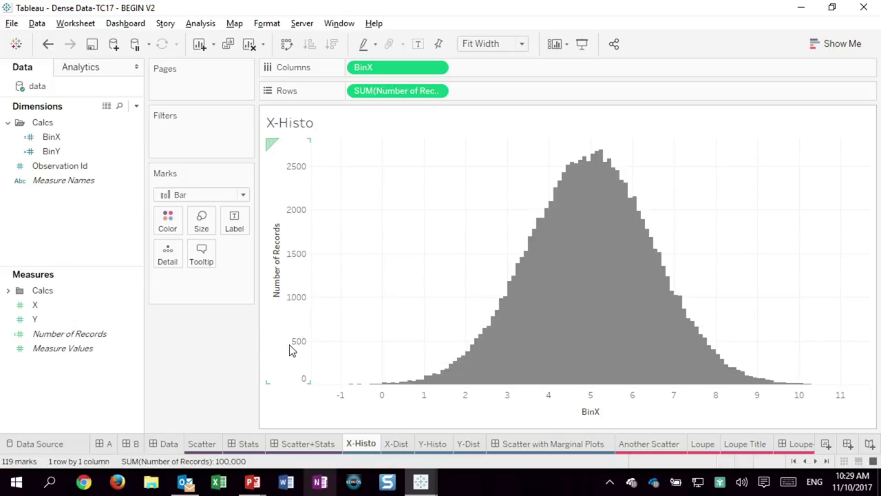
right_click(296, 276)
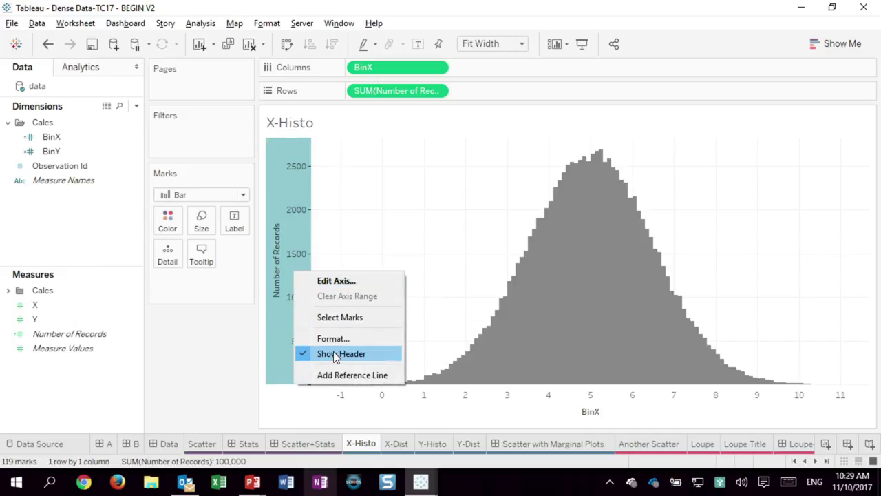
click(326, 282)
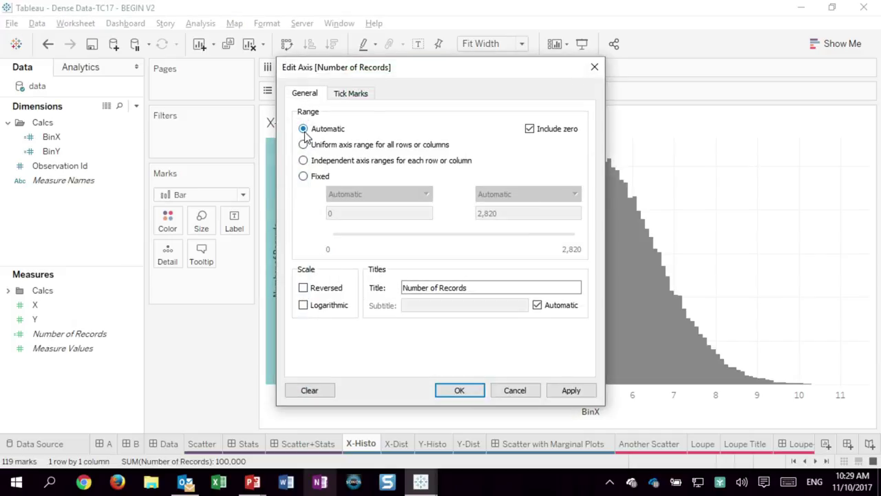
click(303, 288)
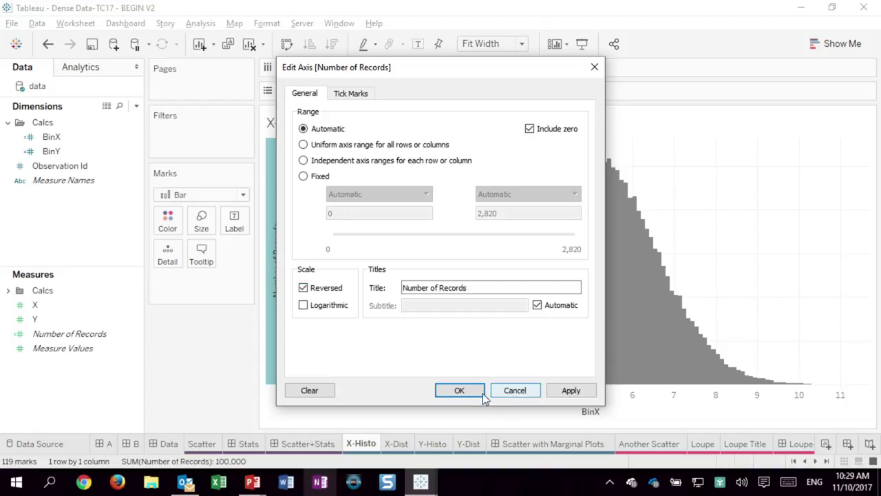
click(460, 391)
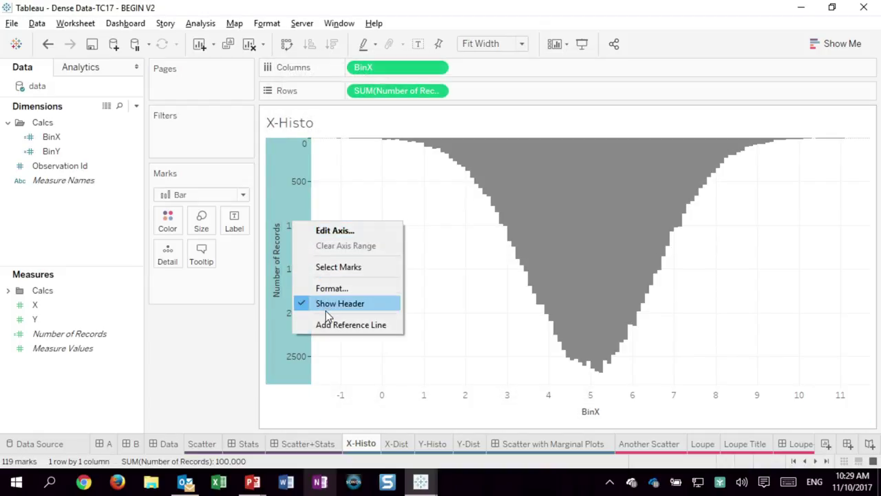
Hide the headers of both the Number of Records axis and the BinX axis.
click(325, 305)
right_click(446, 407)
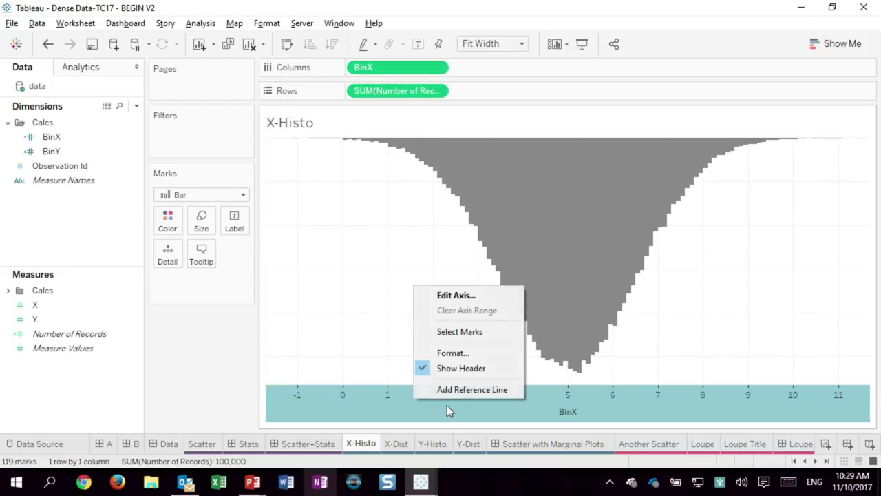
click(451, 368)
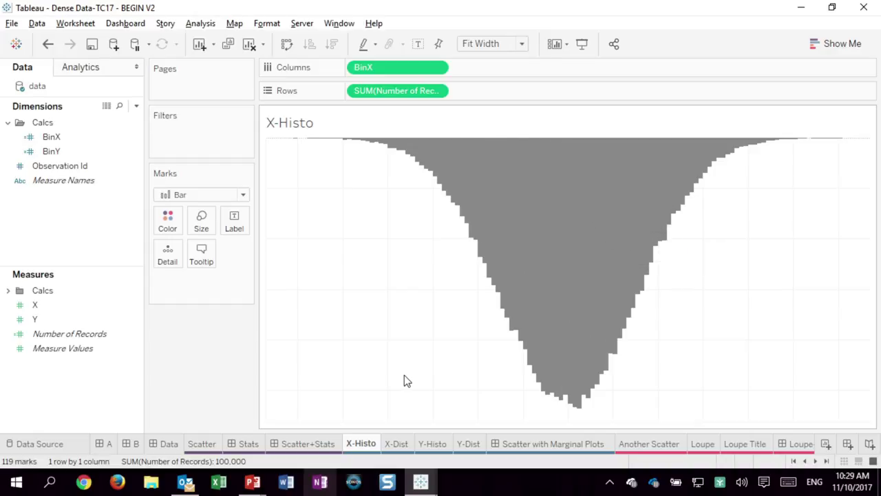
On the X-Dist sheet, place X on columns and Observation Id on detail, adding all members.
click(396, 445)
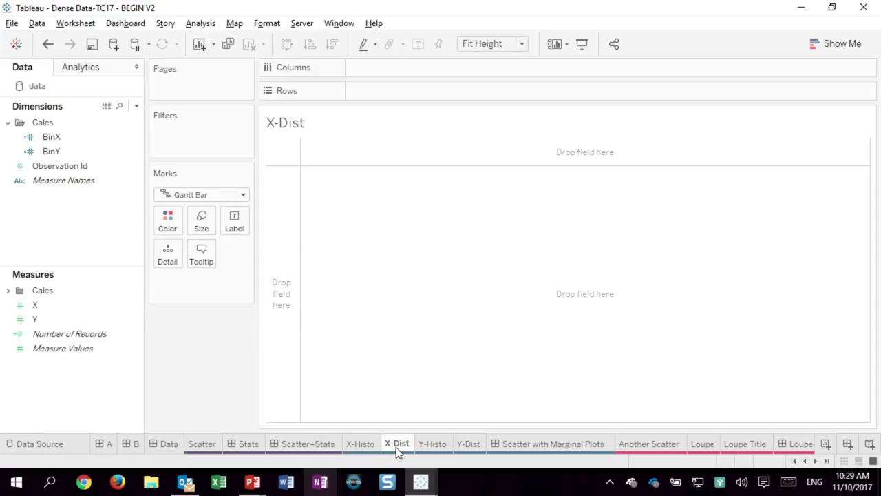
click(67, 304)
drag(68, 305, 335, 156)
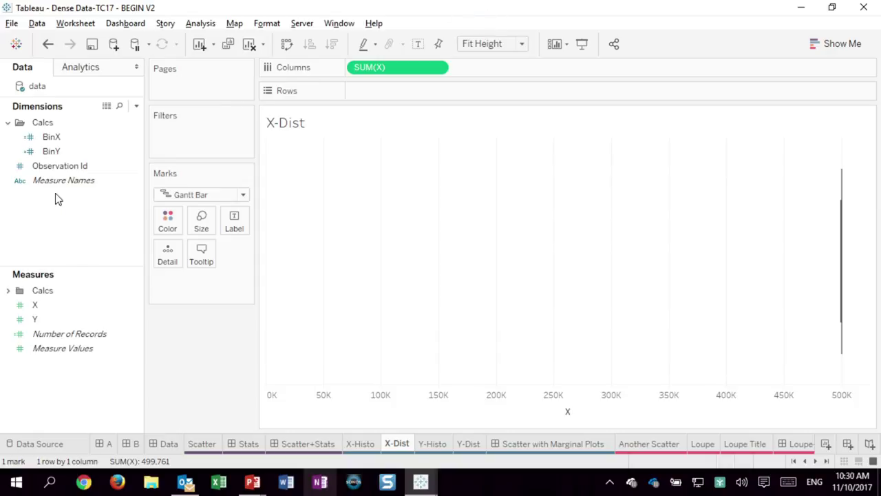
drag(59, 166, 160, 261)
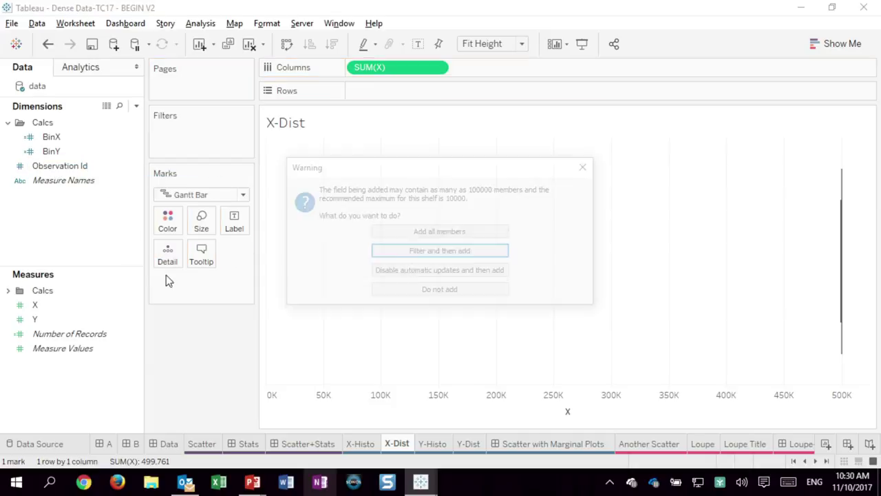
click(385, 230)
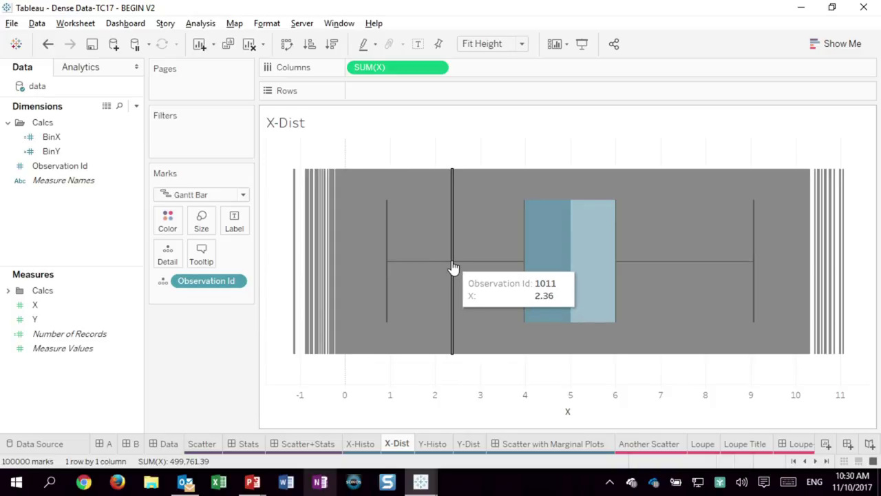
mouse_move(454, 270)
mouse_down()
mouse_move(430, 282)
mouse_move(444, 260)
mouse_up()
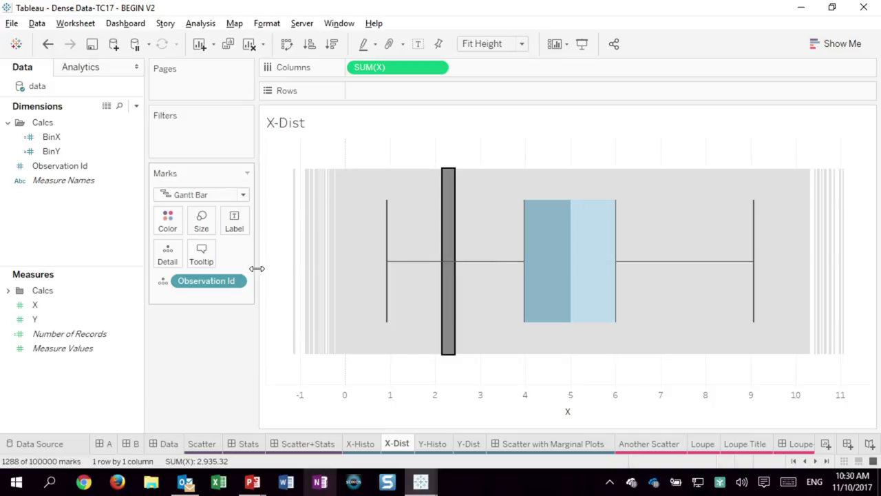
right_click(406, 408)
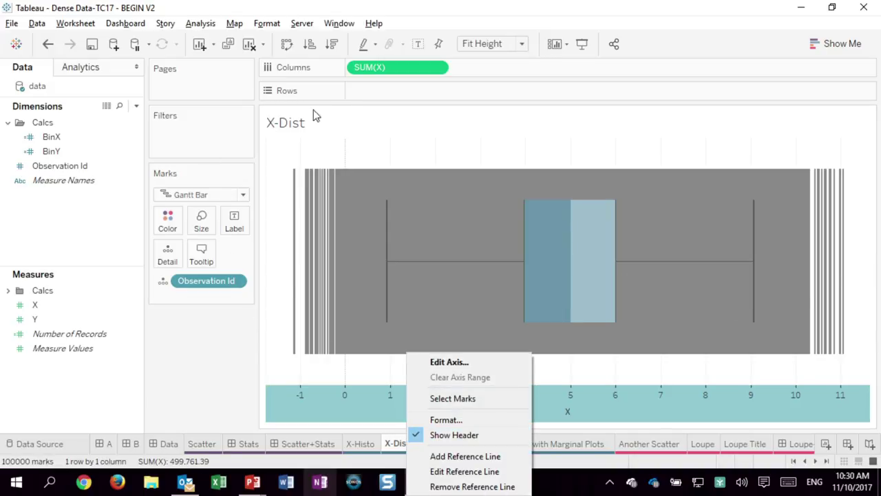
click(229, 356)
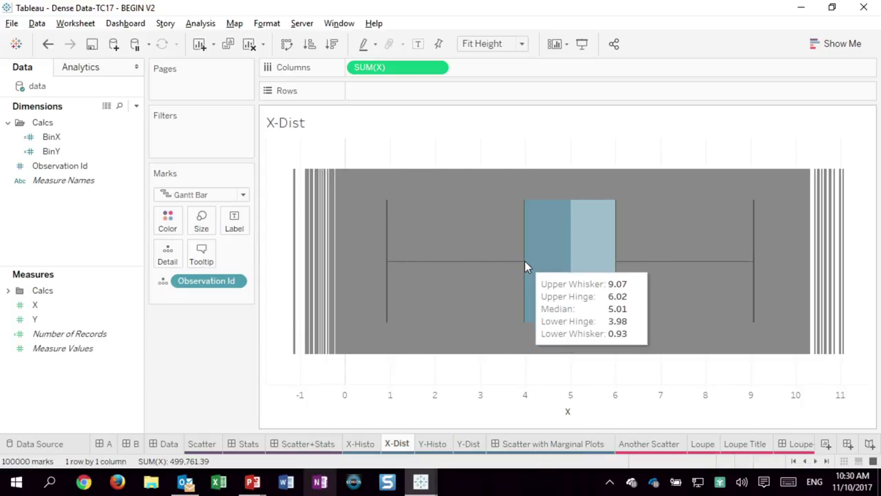
Remove the box plot from the X-Dist view and add a new Box Plot from the summary analytics.
drag(525, 260, 171, 393)
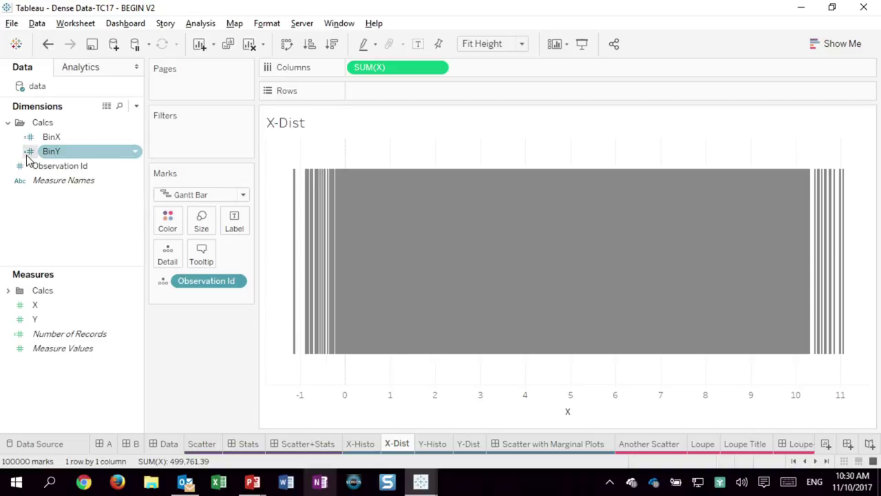
click(68, 69)
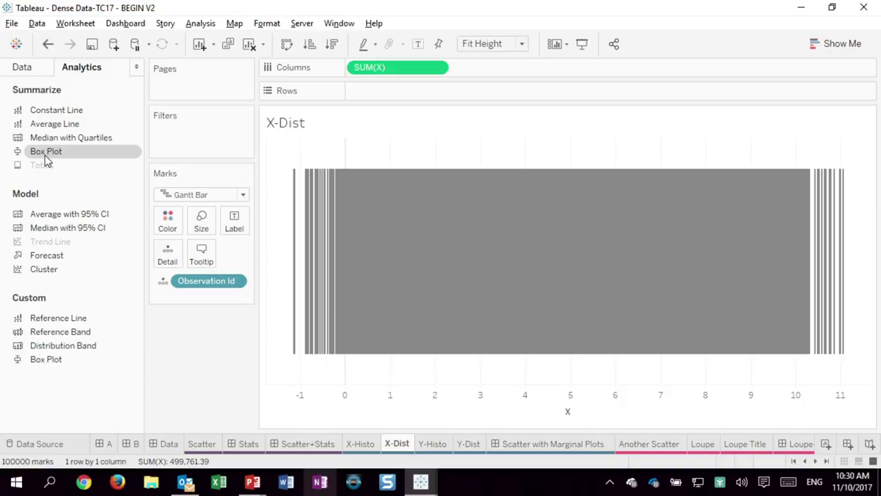
mouse_move(48, 146)
mouse_down()
mouse_move(395, 160)
mouse_move(387, 164)
mouse_up()
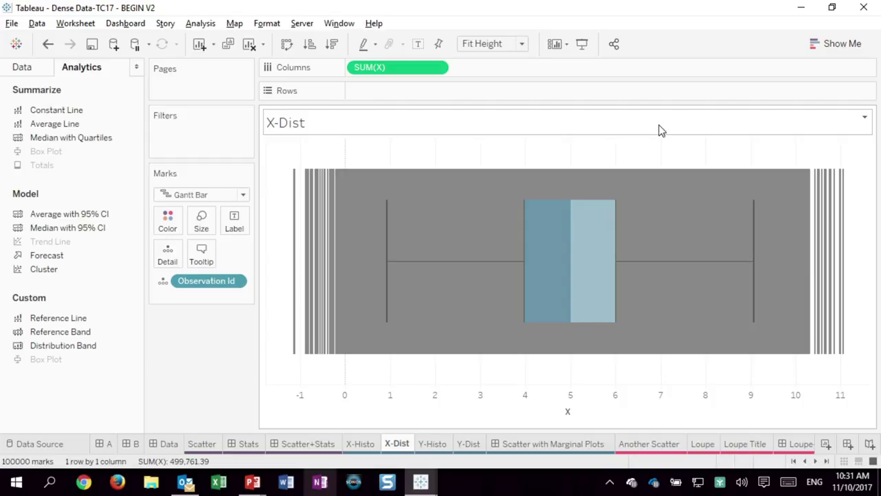
Try hiding the box plot's underlying marks except outliers, then restore them and accept the settings.
right_click(610, 267)
click(641, 273)
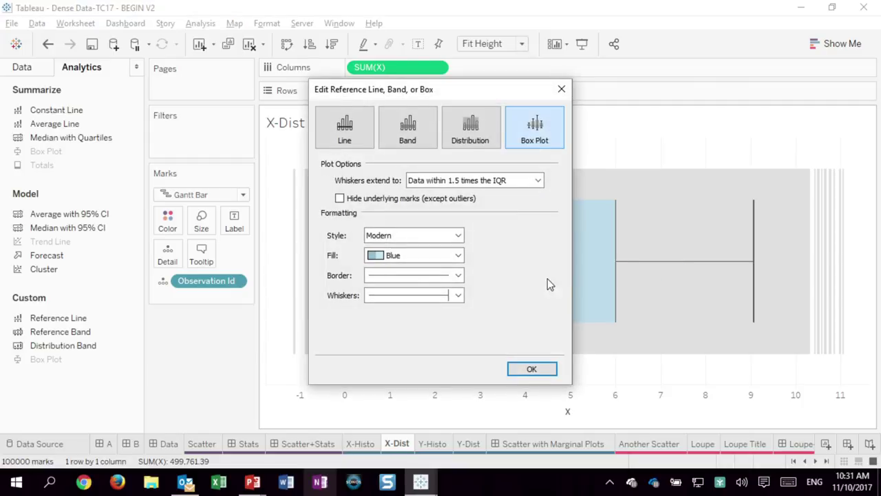
click(339, 198)
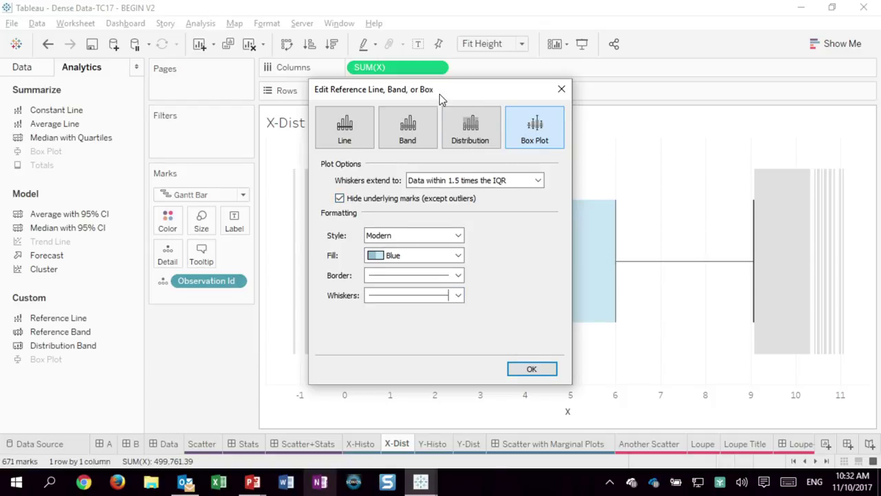
drag(440, 93, 320, 99)
click(219, 205)
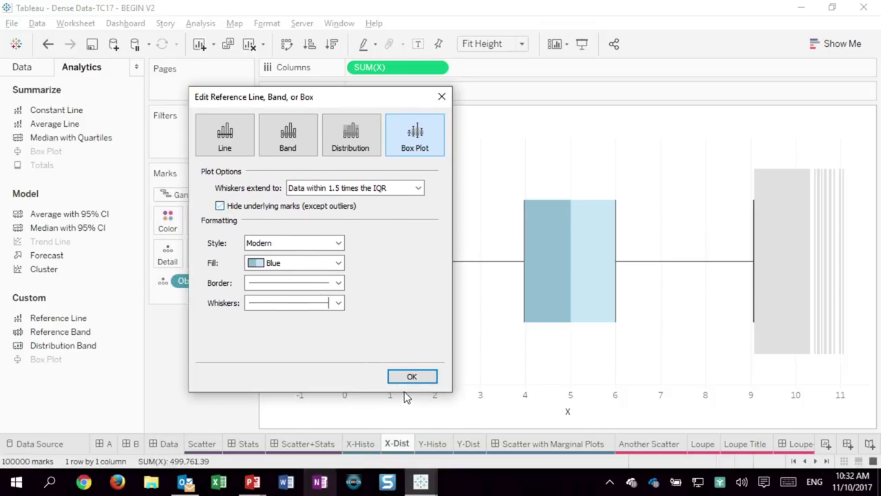
click(412, 376)
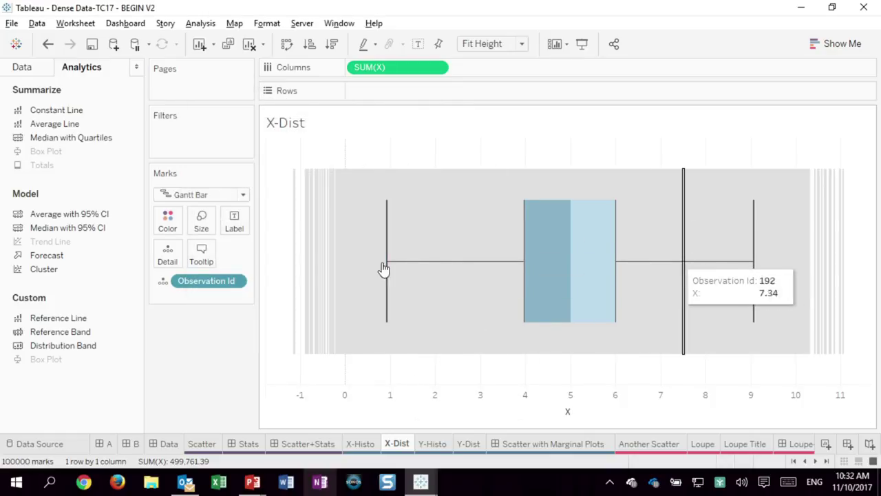
Add the BinX dimension to the detail of the X-Dist marks below Observation Id.
click(27, 68)
click(54, 152)
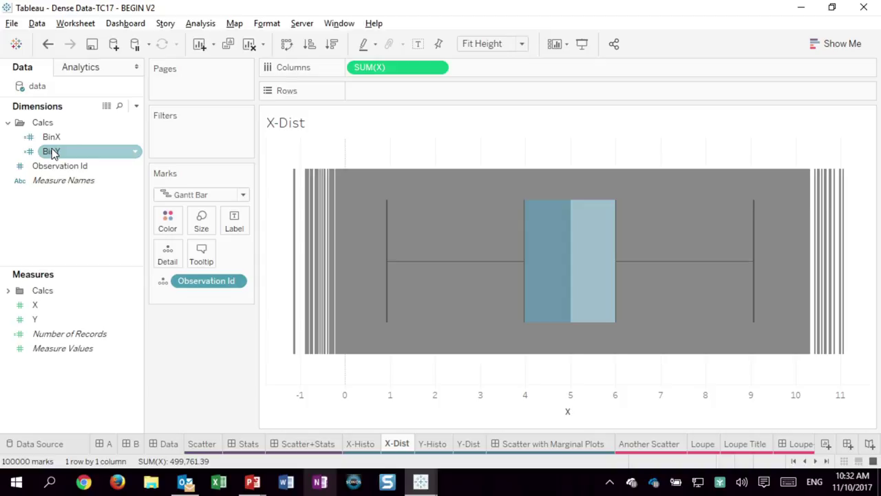
click(57, 138)
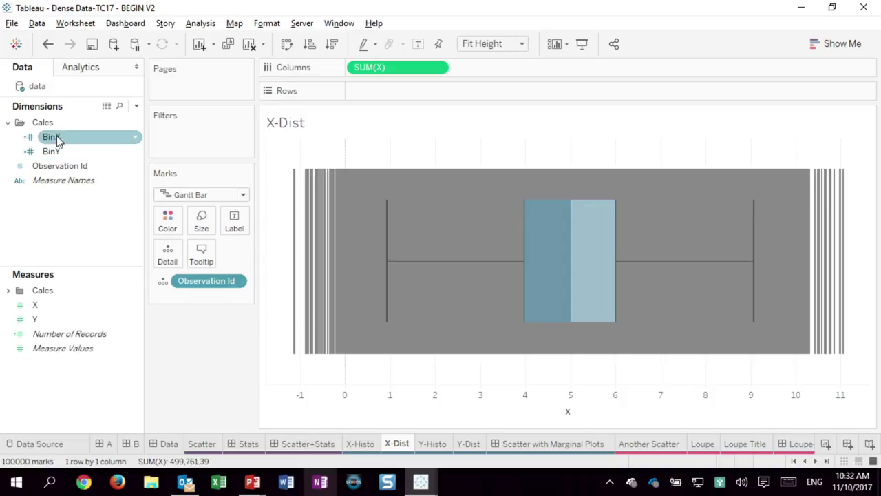
drag(57, 137, 172, 307)
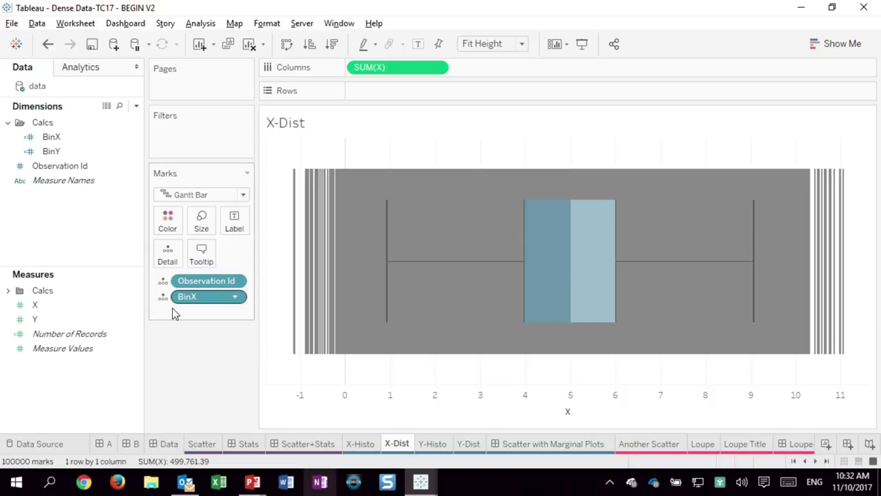
Look over the Y-Histo and Y-Dist sheets, and show the Scatter with Marginal Plots dashboard in presentation mode.
click(429, 445)
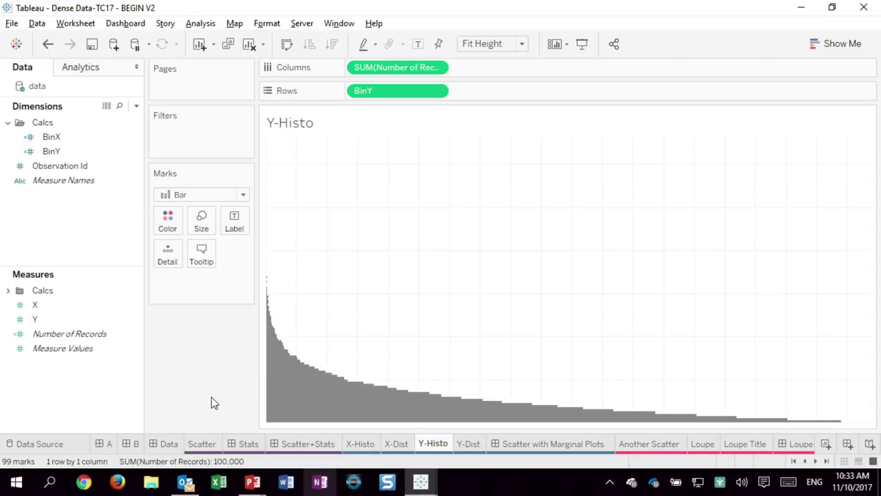
click(468, 444)
mouse_move(467, 443)
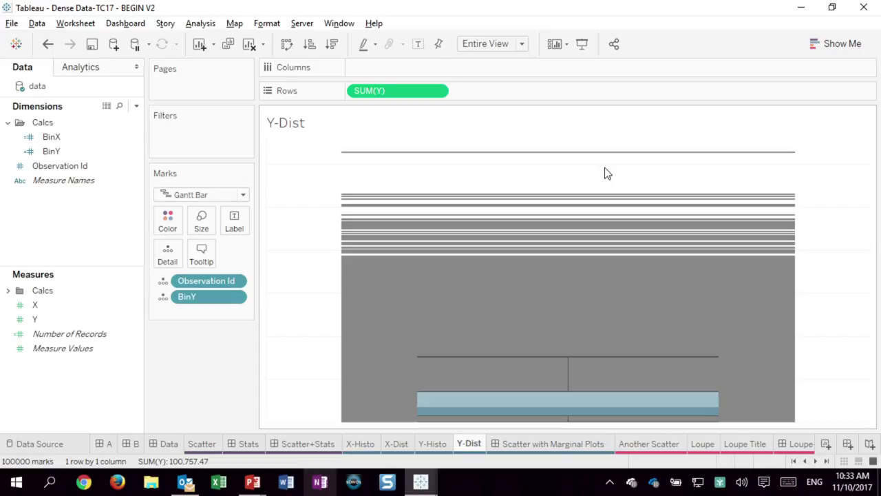
click(548, 441)
key(F7)
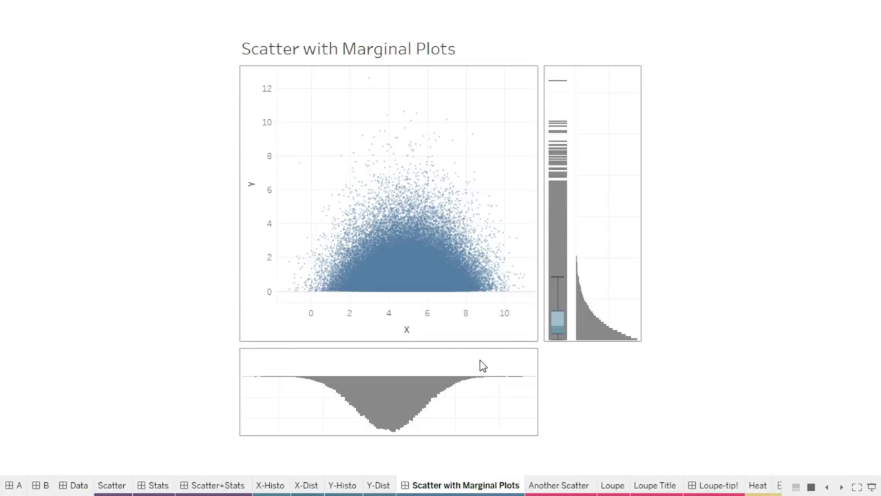
Review the X-Histo, X-Dist, Y-Histo and Y-Dist sheets in presentation mode and return to the Scatter with Marginal Plots dashboard.
click(303, 486)
key(Left)
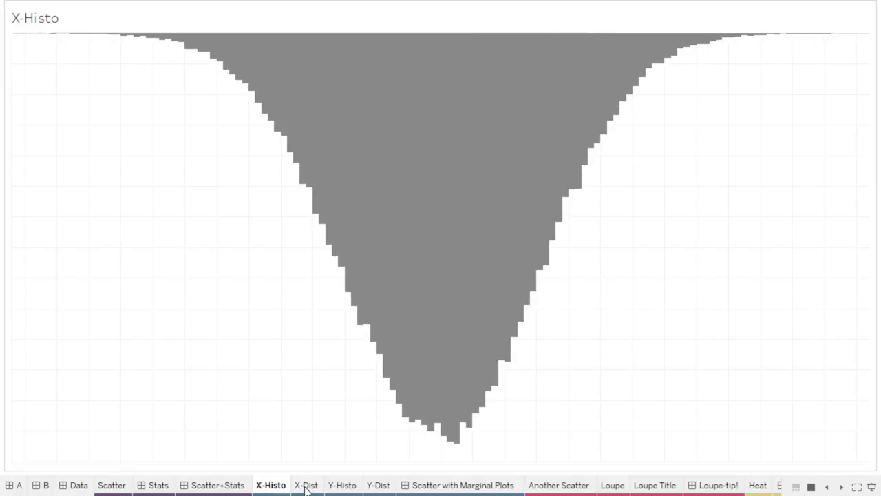
click(306, 487)
click(362, 486)
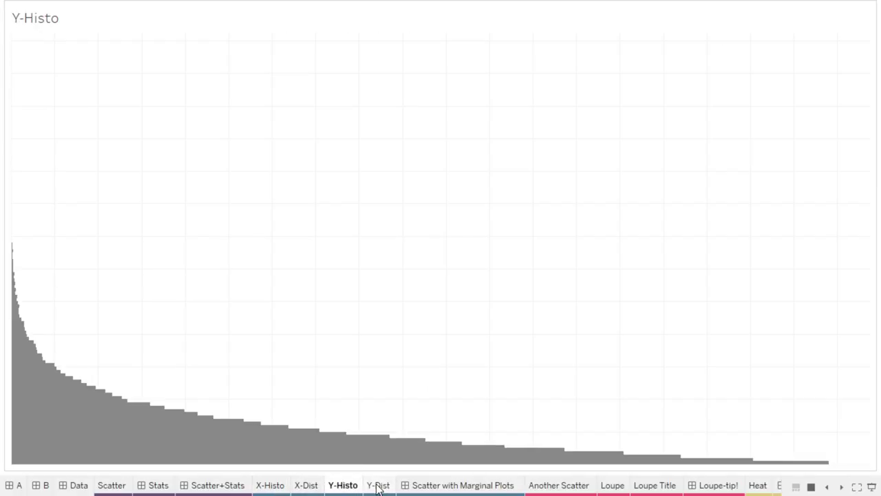
click(377, 487)
click(427, 485)
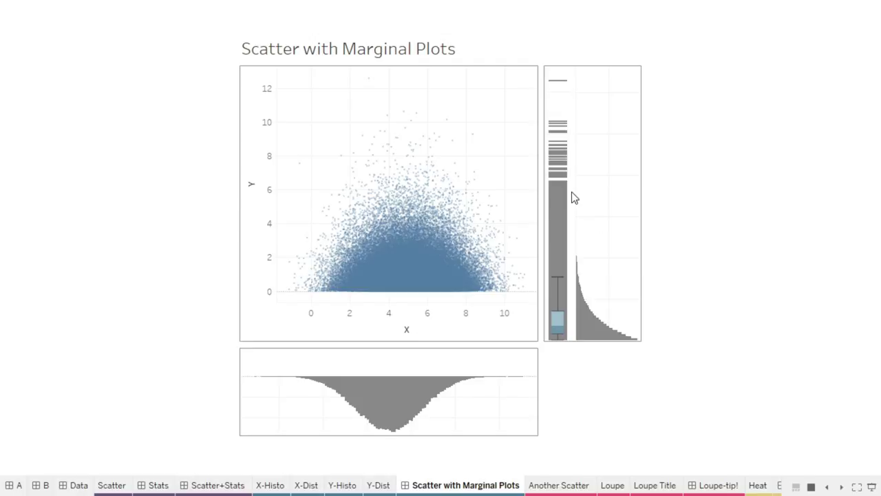
Leave presentation mode, view the X-Dist sheet from its dashboard zone, and return to the Scatter with Marginal Plots dashboard.
key(Escape)
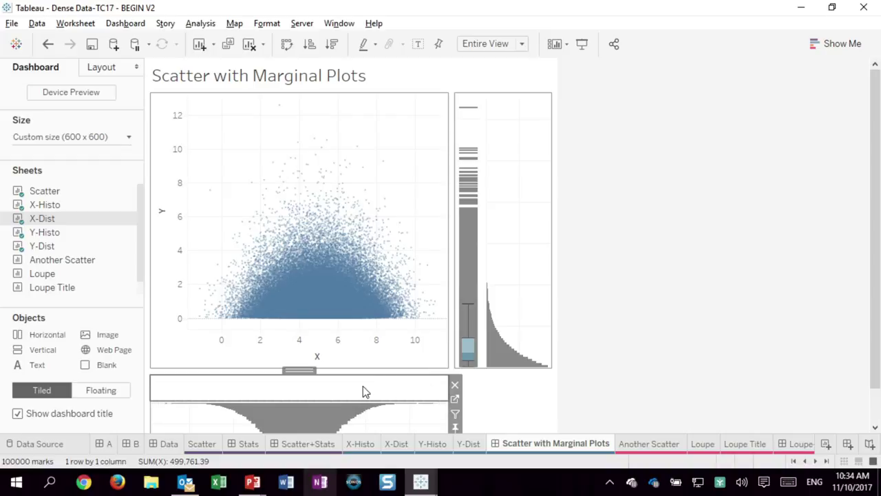
click(456, 400)
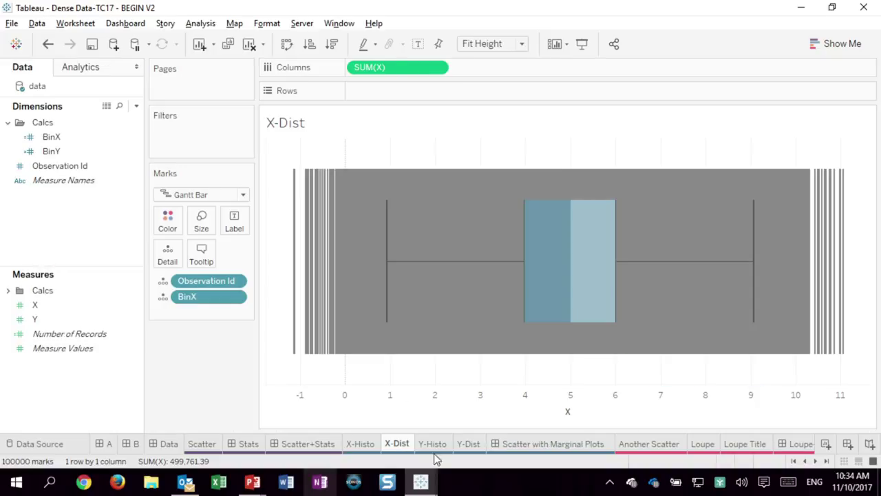
click(527, 445)
click(616, 364)
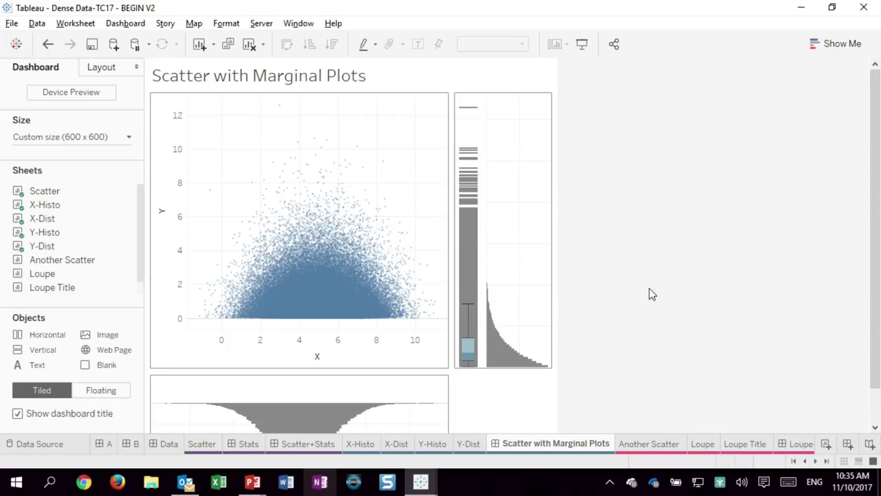
Hide the X and Y axis headers of the scatter plot on the Scatter with Marginal Plots dashboard.
right_click(334, 355)
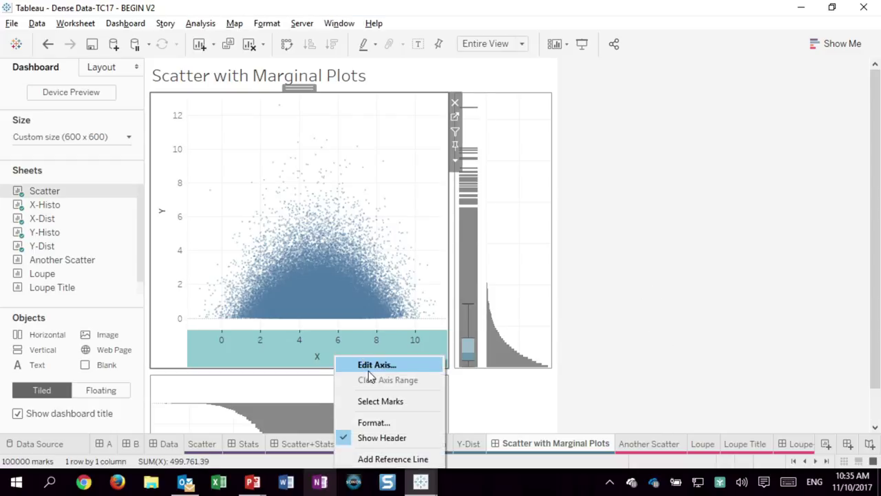
click(368, 437)
right_click(165, 256)
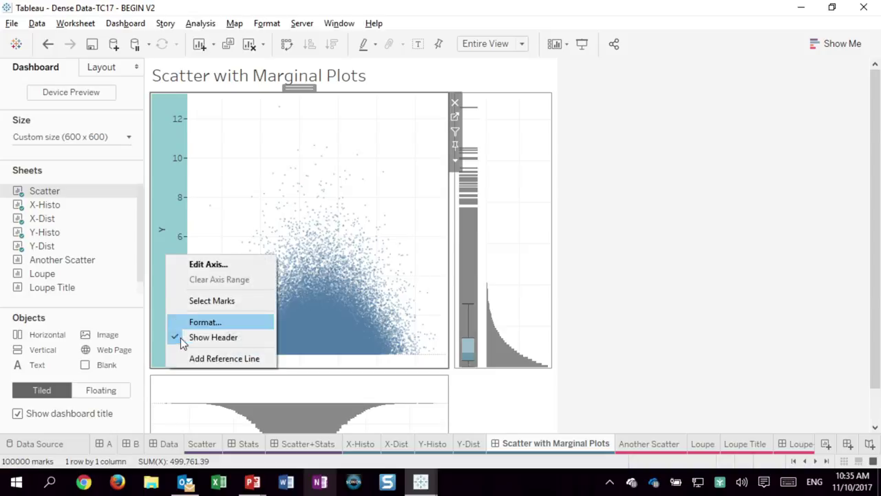
click(187, 339)
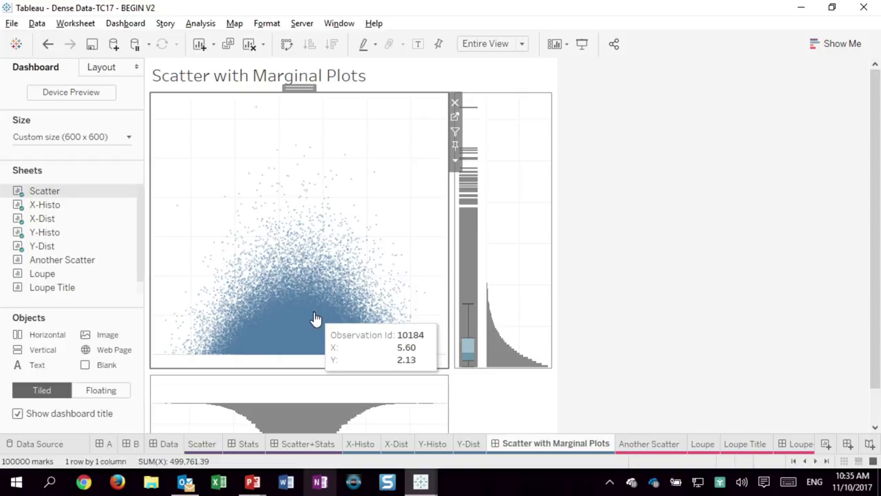
Review the dashboard's list of actions, including Highlight1 on BinX and BinY, without changing anything.
click(125, 23)
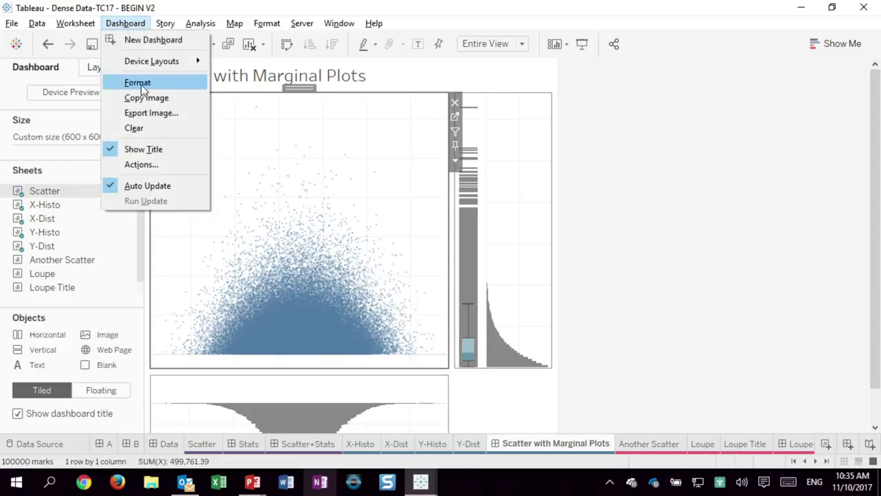
click(146, 166)
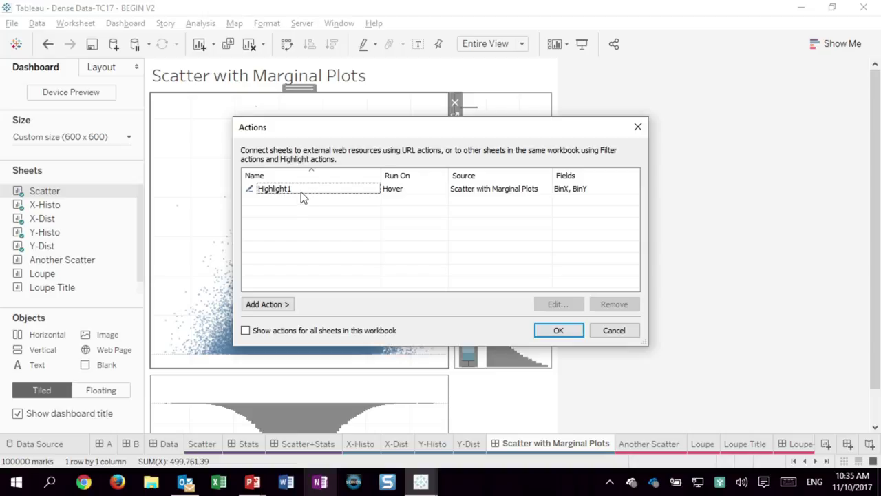
click(637, 127)
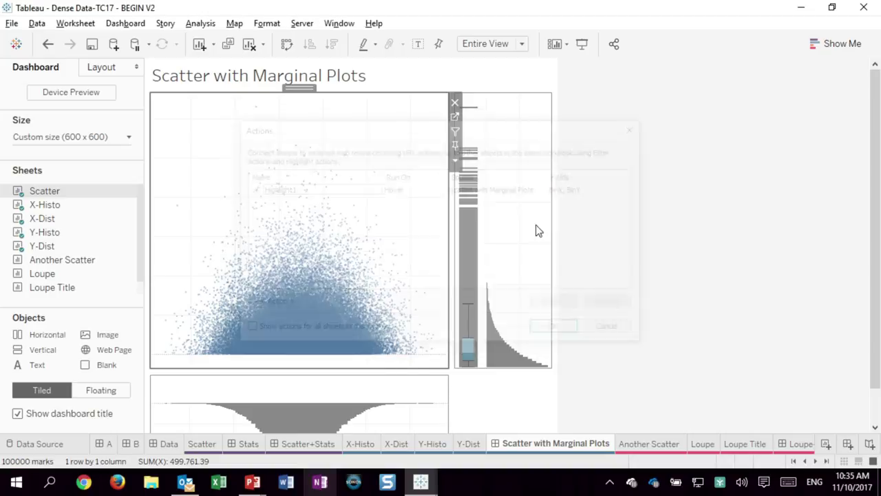
Add the BinX and BinY dimensions to the detail of the Scatter sheet's marks.
mouse_move(295, 429)
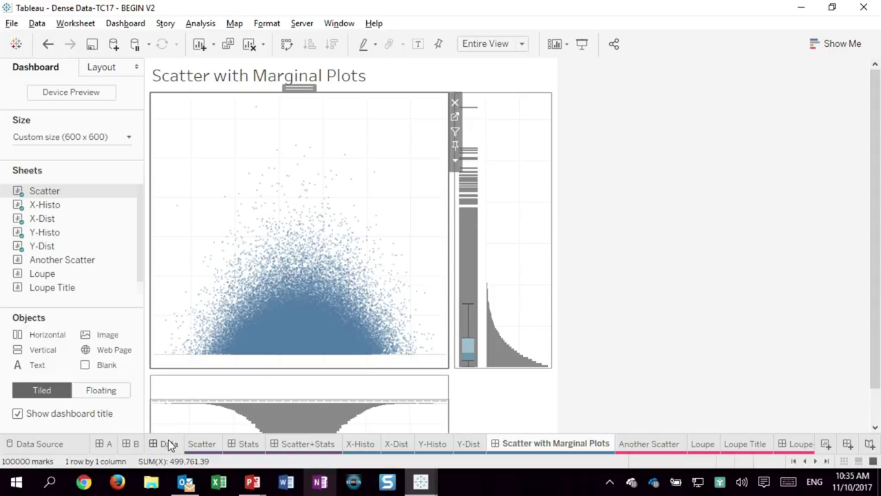
click(202, 443)
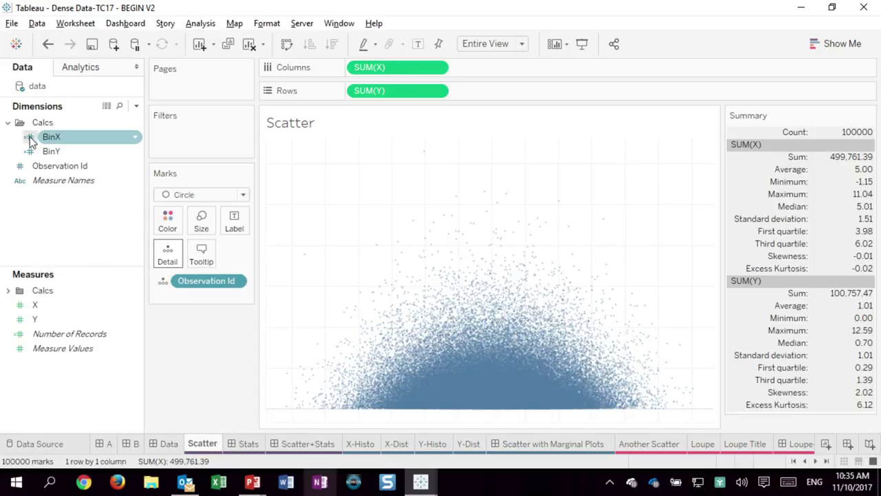
ctrl+click(49, 149)
drag(60, 136, 183, 300)
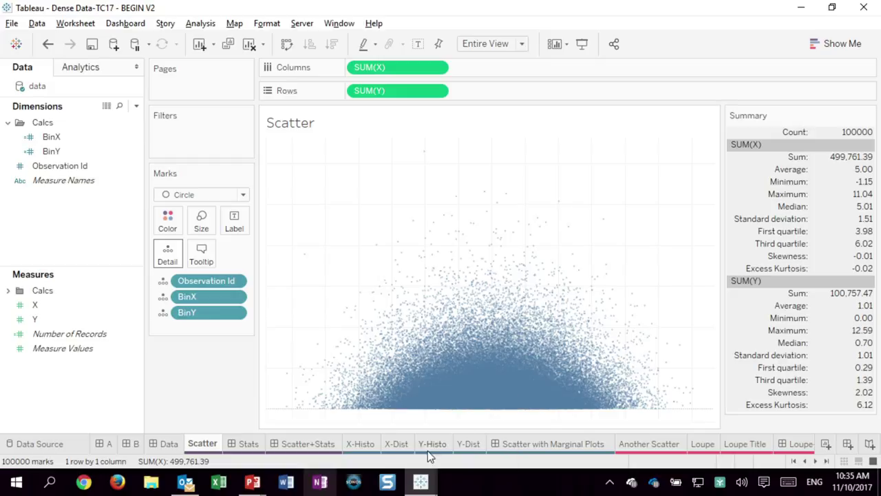
Check the bin highlighting on the Scatter with Marginal Plots dashboard and the point tooltip on the Another Scatter sheet.
click(522, 444)
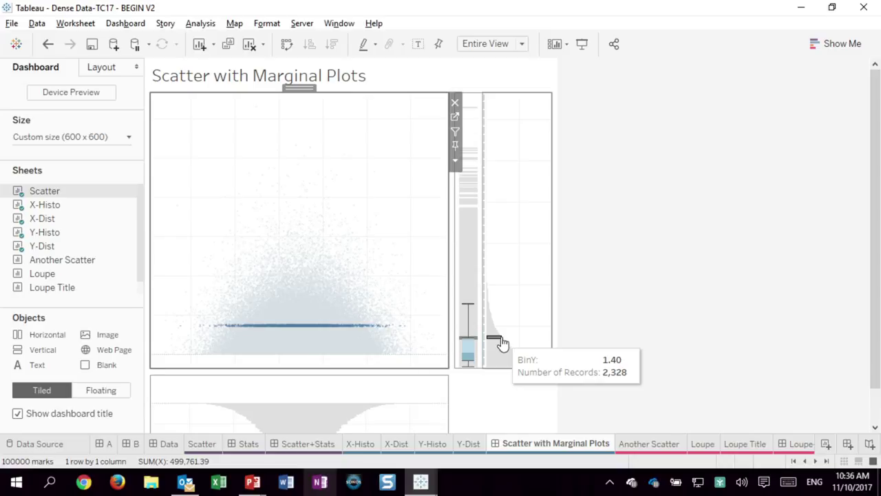
click(627, 444)
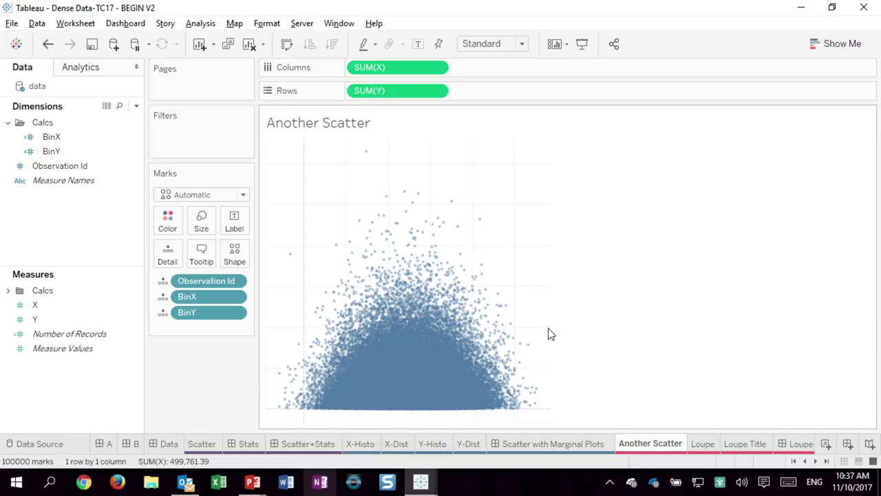
mouse_move(423, 379)
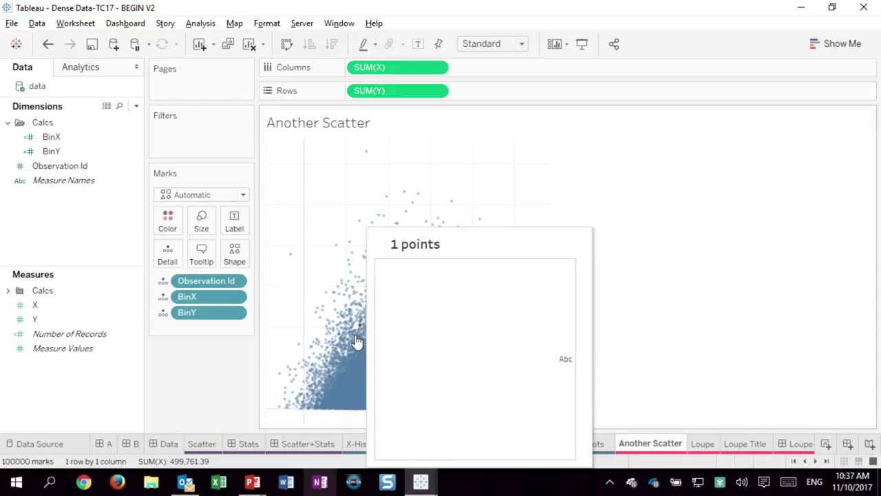
On the Loupe sheet, plot X on columns against Y on rows with all Observation Id members as detail.
click(703, 444)
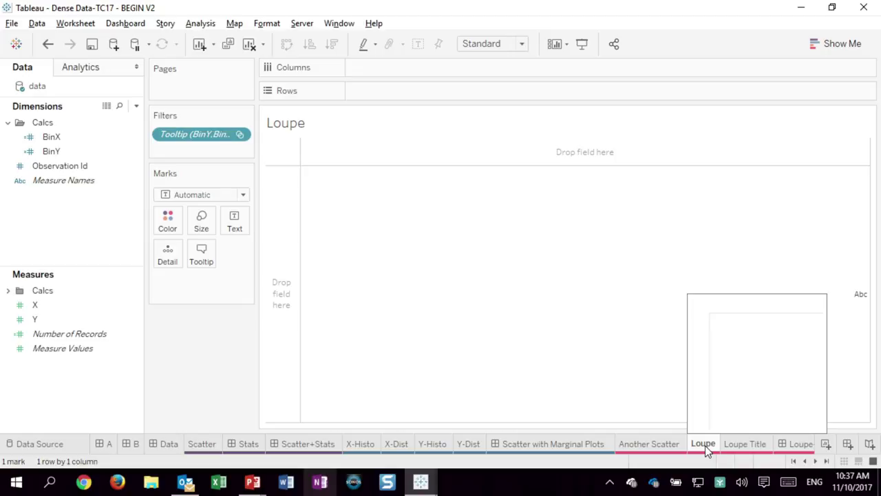
mouse_move(34, 305)
mouse_down()
mouse_move(88, 308)
mouse_move(262, 234)
mouse_move(351, 157)
mouse_move(59, 323)
mouse_move(271, 260)
mouse_move(289, 163)
mouse_move(260, 159)
mouse_move(269, 169)
mouse_up()
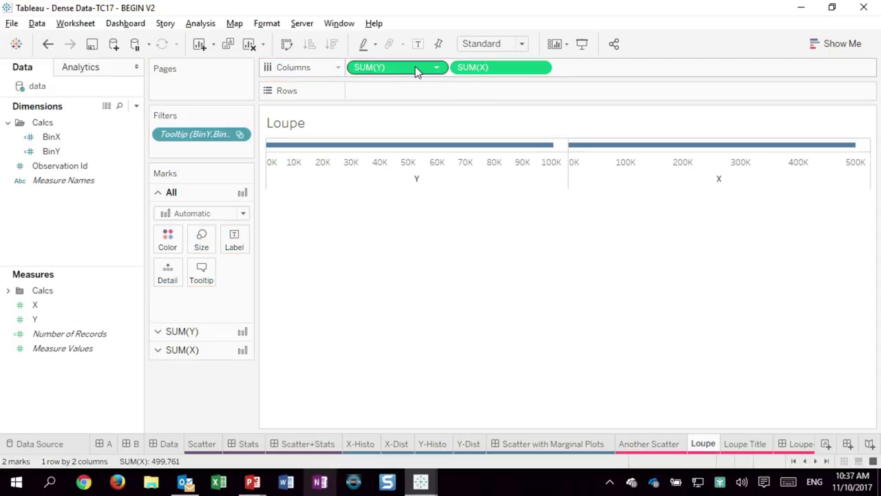
drag(415, 69, 411, 103)
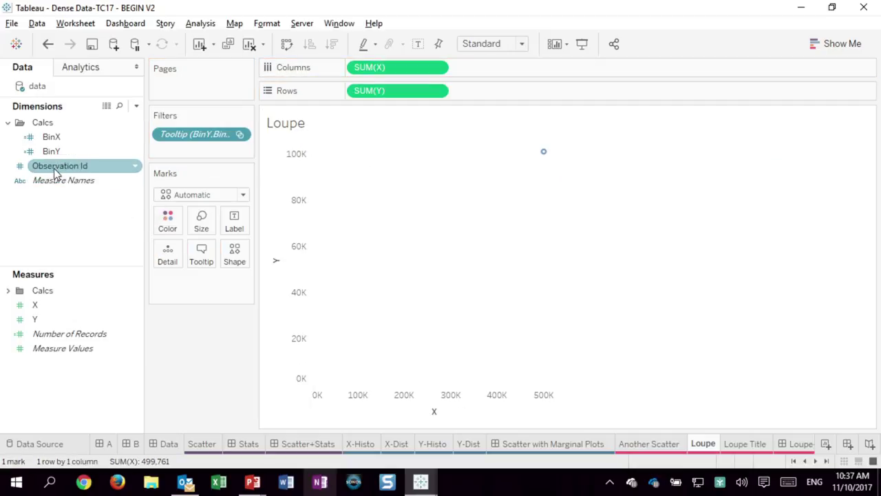
drag(55, 171, 172, 254)
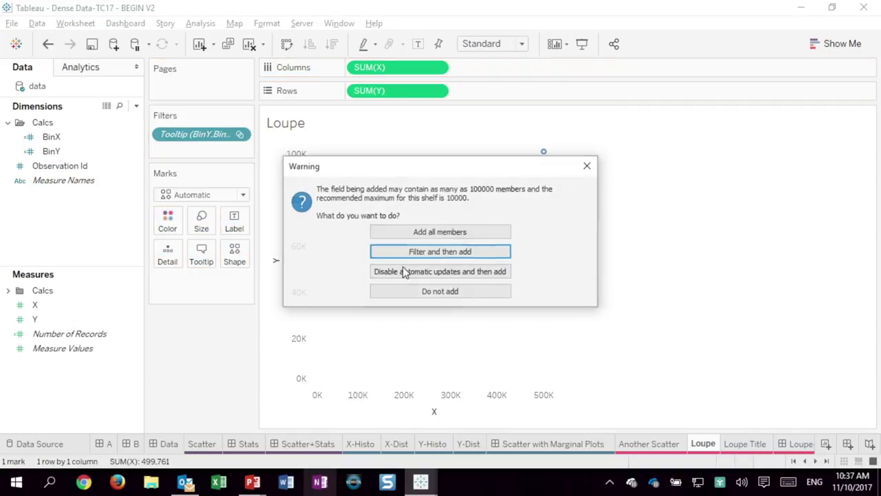
click(483, 235)
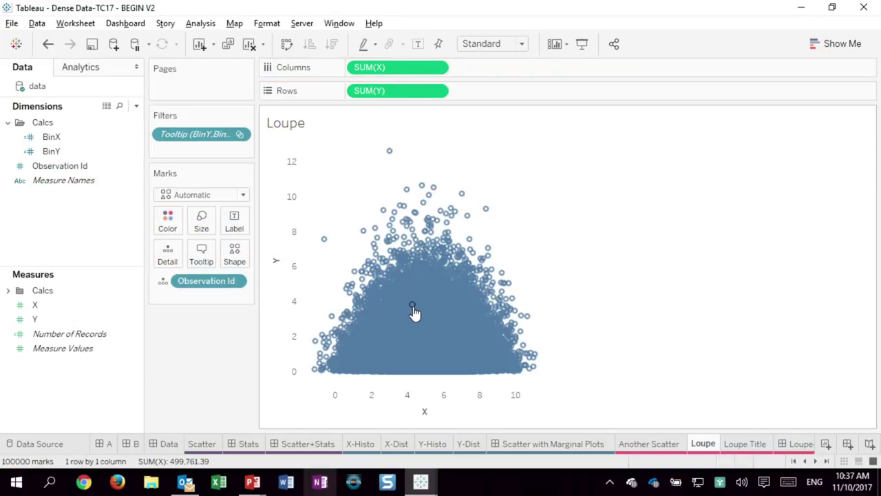
Add BinX and BinY to the detail of the Loupe marks and check the embedded tooltip on Another Scatter.
click(52, 137)
ctrl+click(60, 153)
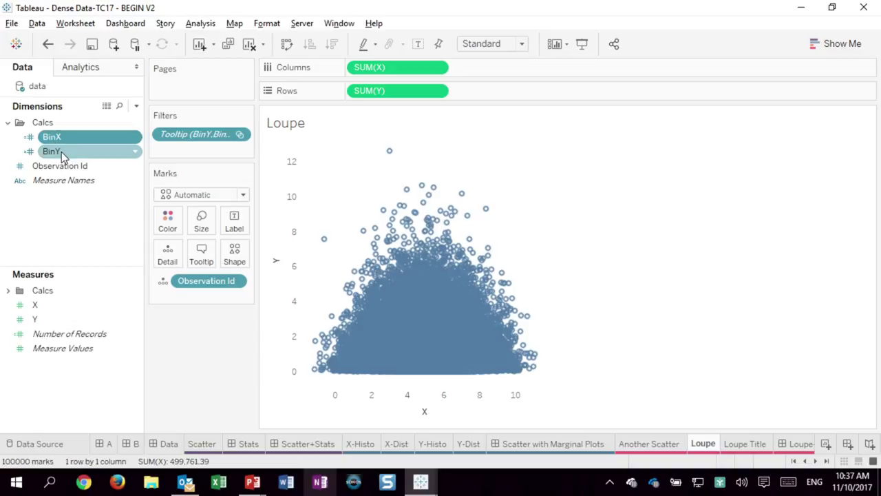
drag(64, 138, 188, 294)
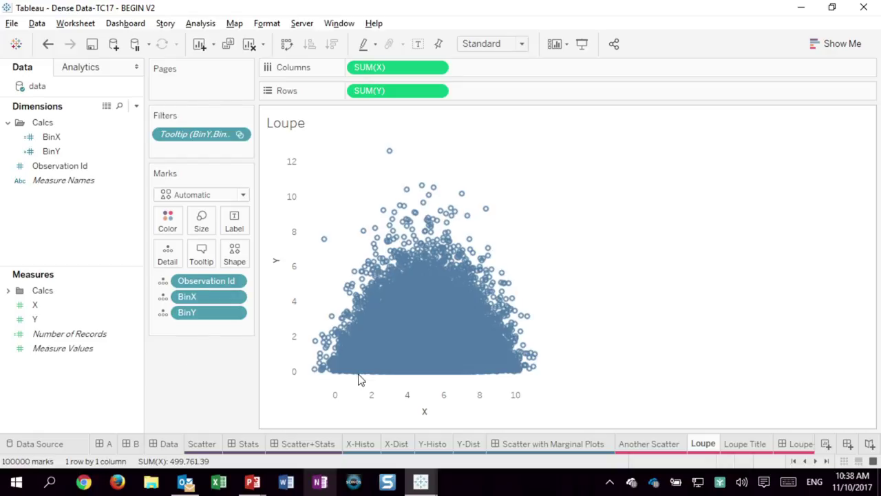
click(654, 444)
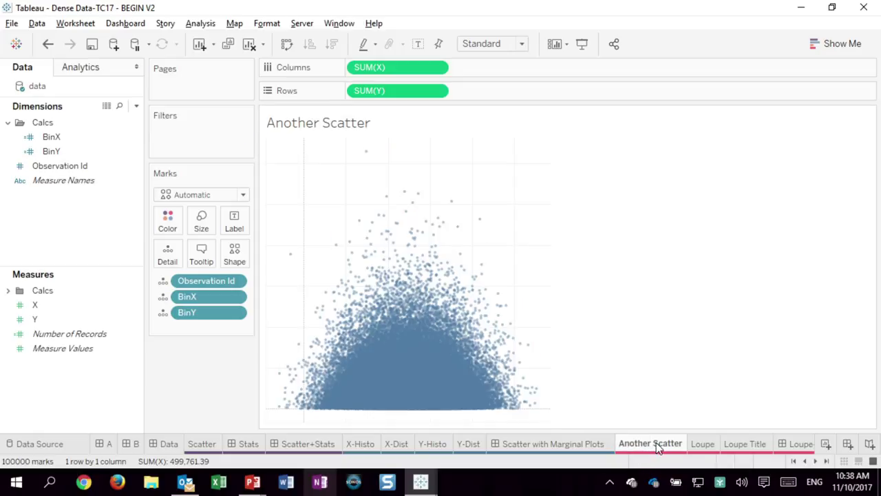
mouse_move(405, 305)
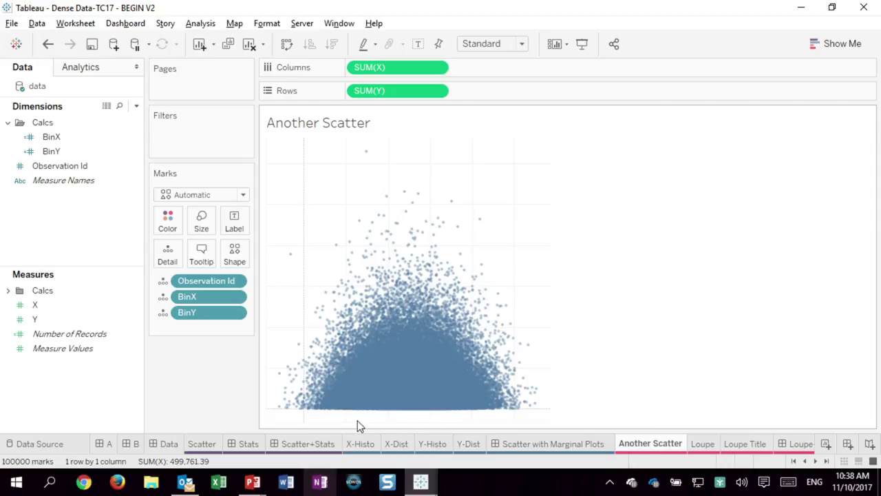
On the Loupe sheet, stop the Y axis's automatic range from including zero.
click(703, 445)
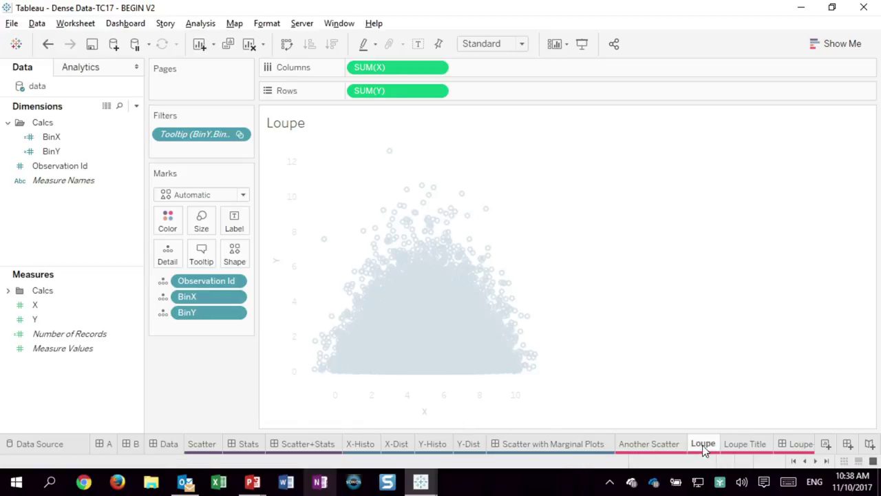
right_click(279, 195)
click(299, 199)
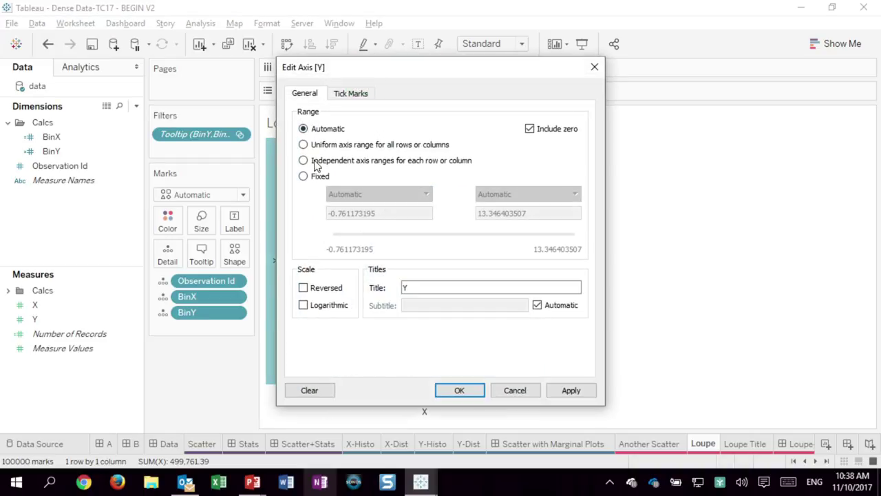
click(530, 129)
click(479, 390)
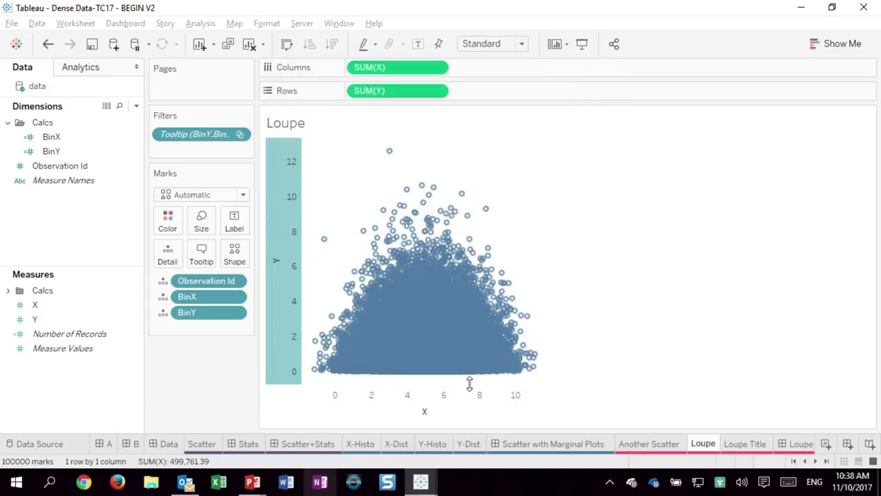
Stop the Loupe sheet's X axis from including zero in its automatic range, and return to Another Scatter to check the tooltip.
right_click(343, 410)
click(375, 306)
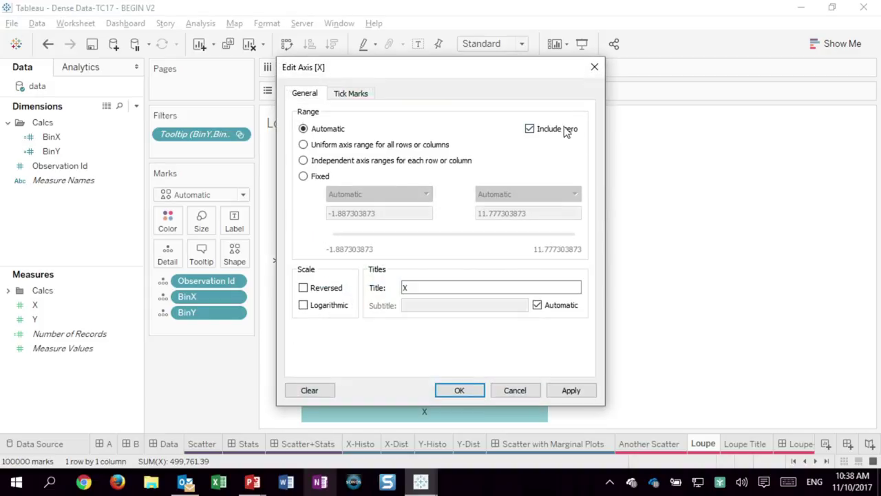
click(460, 389)
click(650, 446)
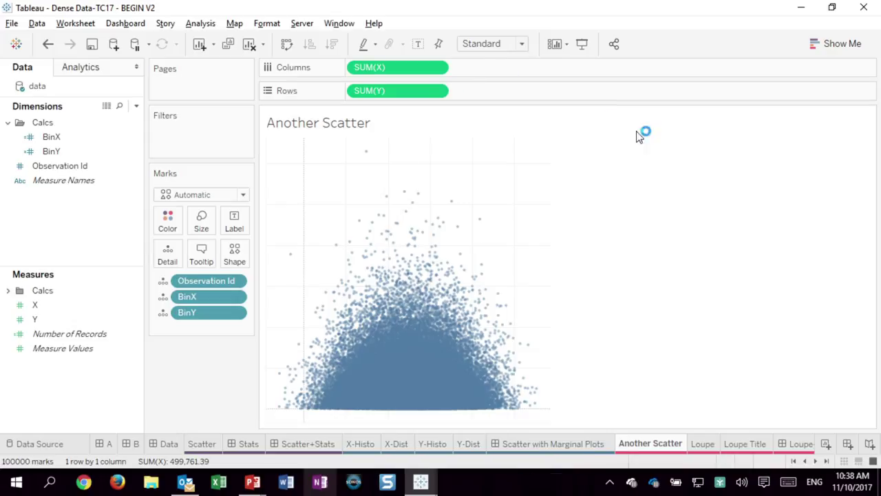
Return to the Loupe sheet, expand the Calcs measures, and examine the XLowerBound formula in enlarged text.
click(703, 444)
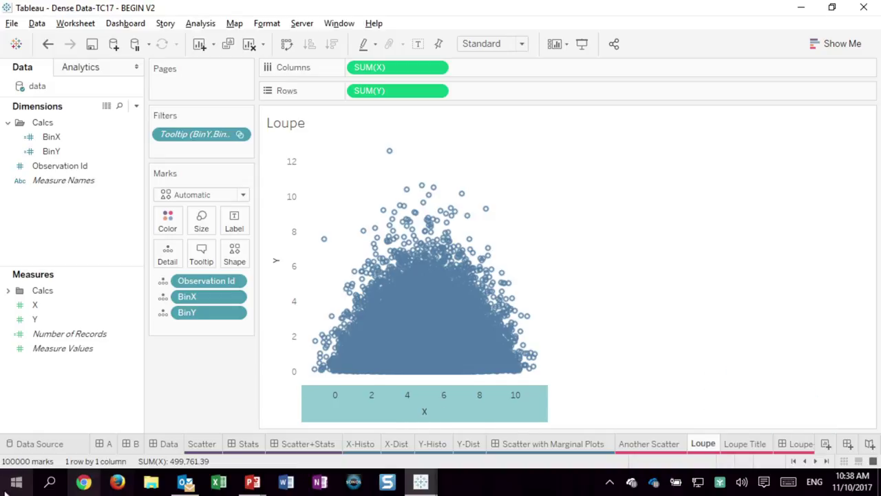
click(8, 291)
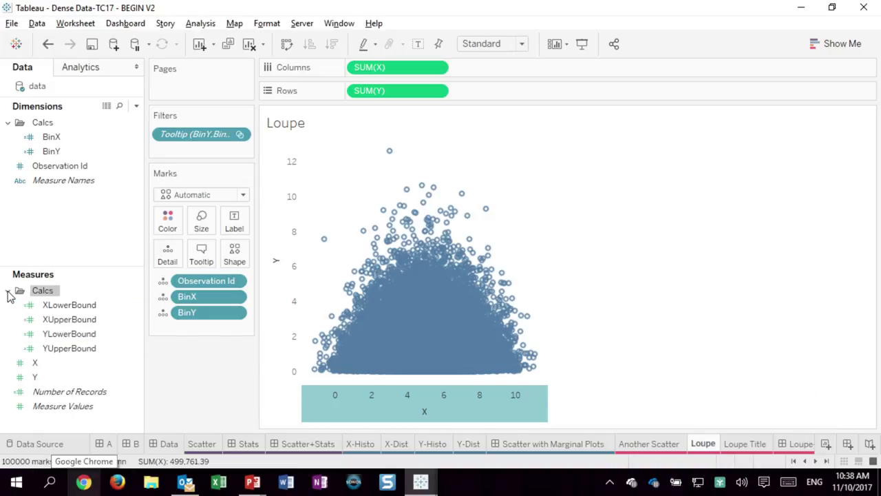
right_click(88, 307)
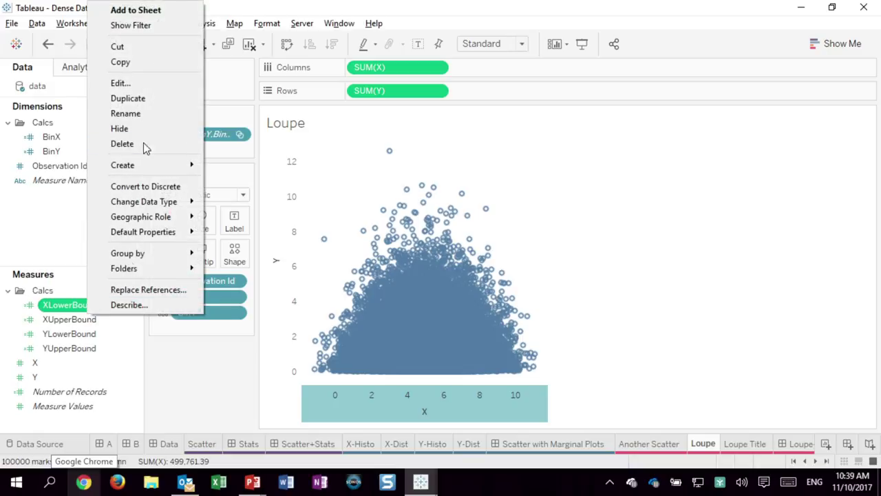
click(137, 86)
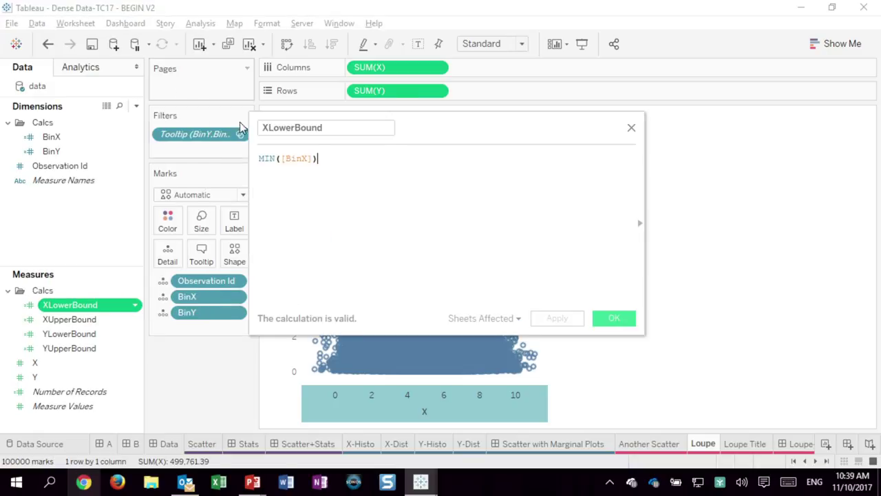
scroll(372, 189, up, 2)
scroll(372, 188, up, 1)
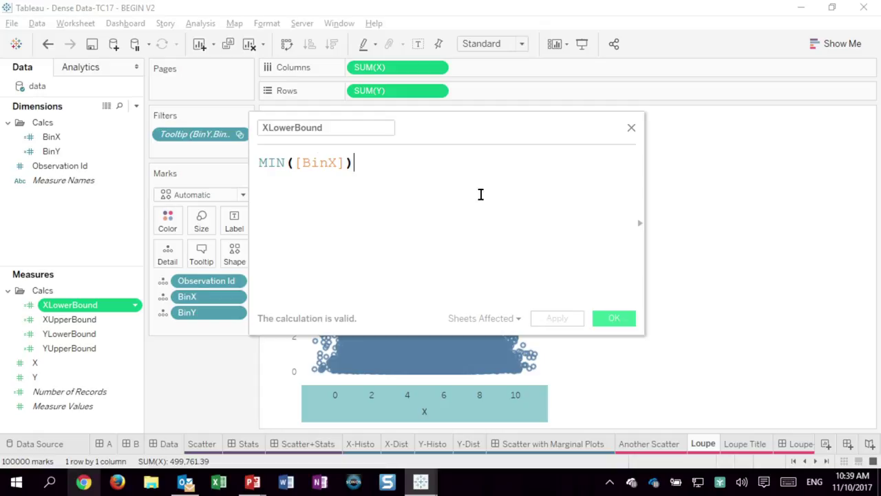
click(632, 128)
Examine the XUpperBound calculated field's formula in enlarged text and close it unchanged.
right_click(64, 318)
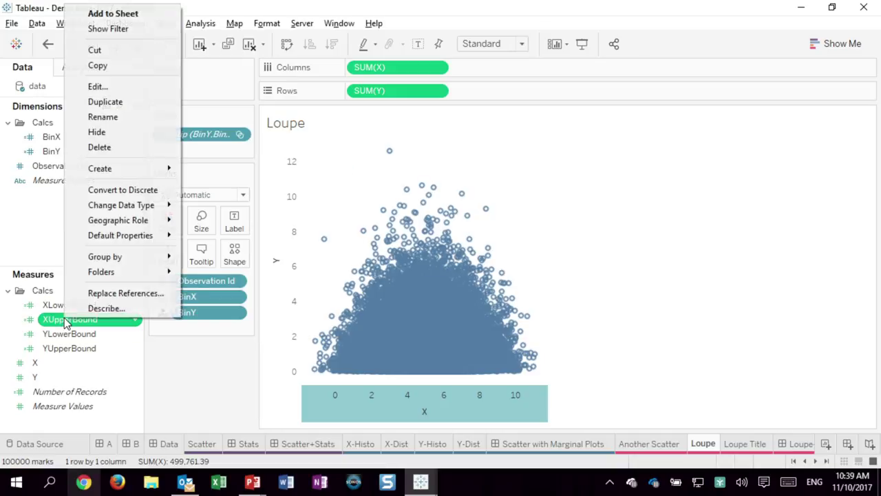
click(111, 90)
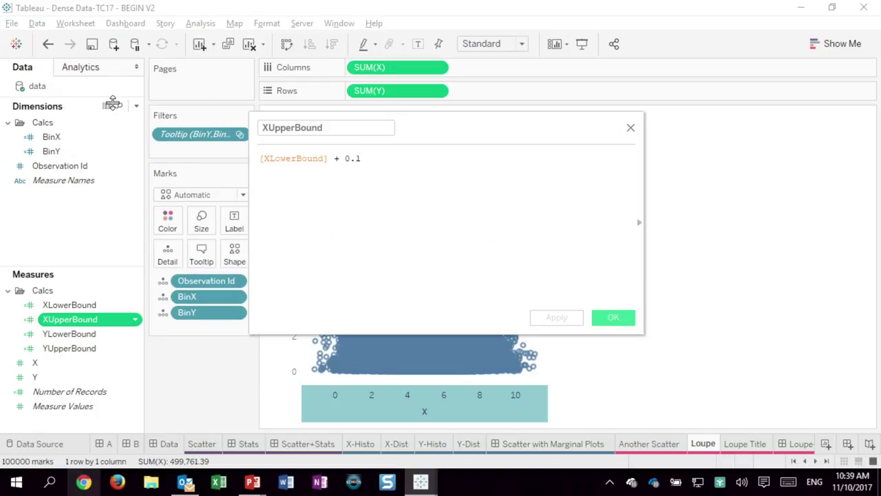
ctrl+scroll(369, 212, up, 2)
ctrl+scroll(369, 212, up, 1)
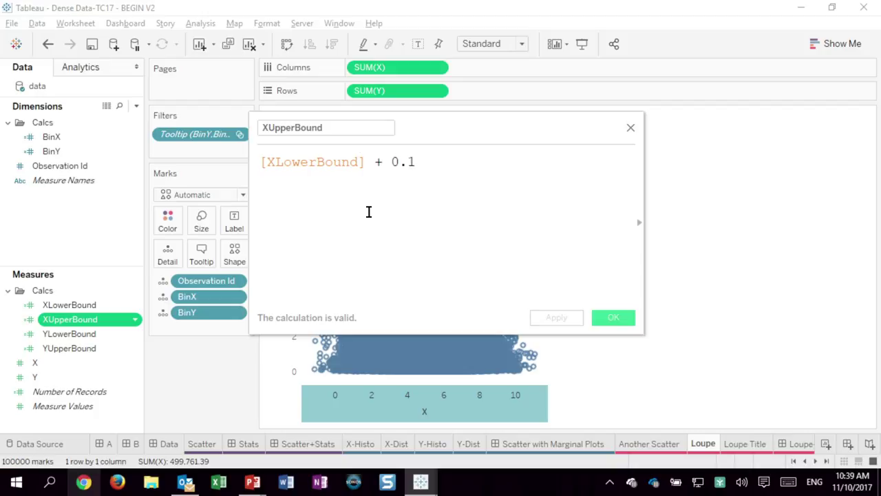
click(631, 127)
Add XLowerBound, XUpperBound, YLowerBound and YUpperBound together to the Loupe sheet's mark detail.
click(95, 307)
shift+click(100, 351)
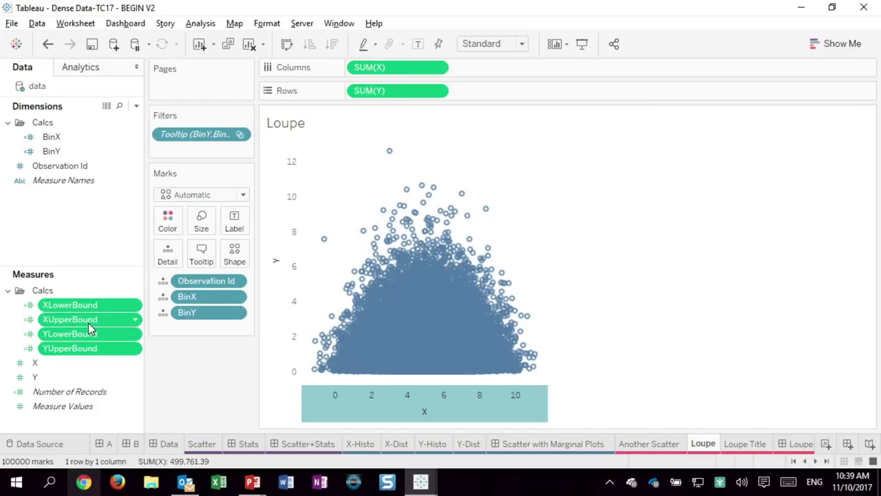
drag(88, 322, 181, 334)
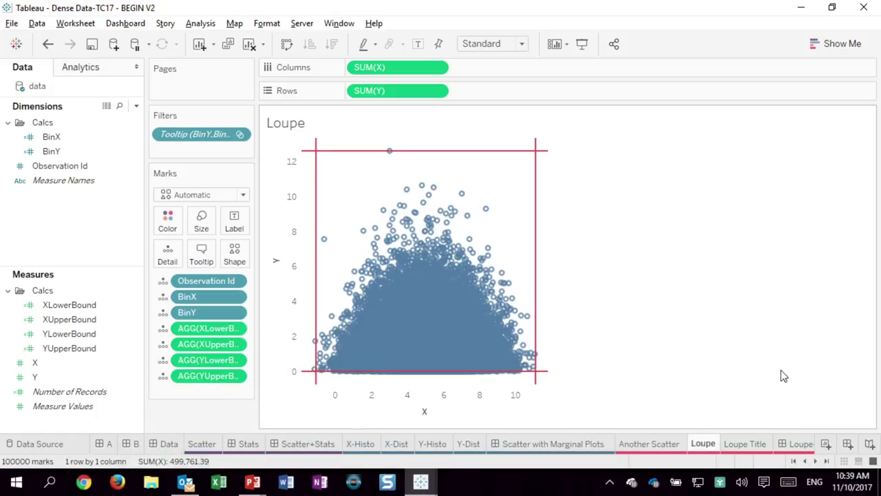
Check the Loupe Title sheet, and examine the Loupe-tip! dashboard's zoomed-in scatter tooltips in presentation mode.
click(800, 443)
click(742, 444)
mouse_move(323, 131)
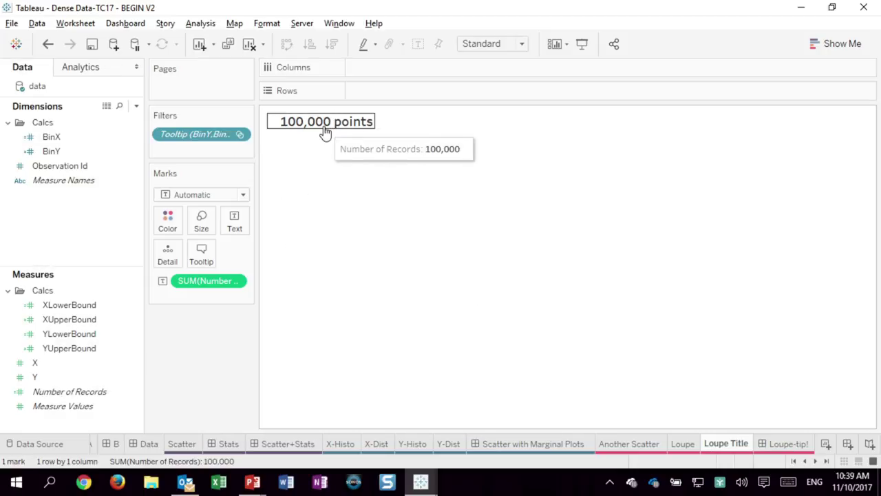
click(788, 444)
key(F7)
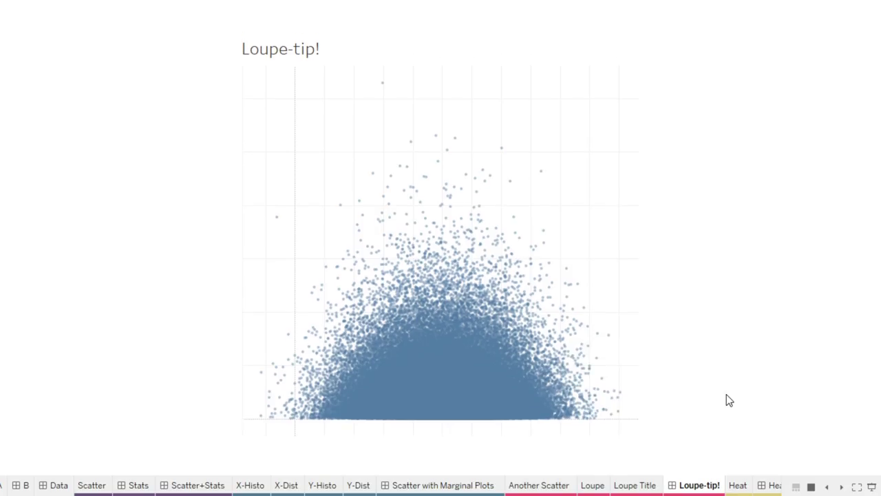
mouse_move(441, 309)
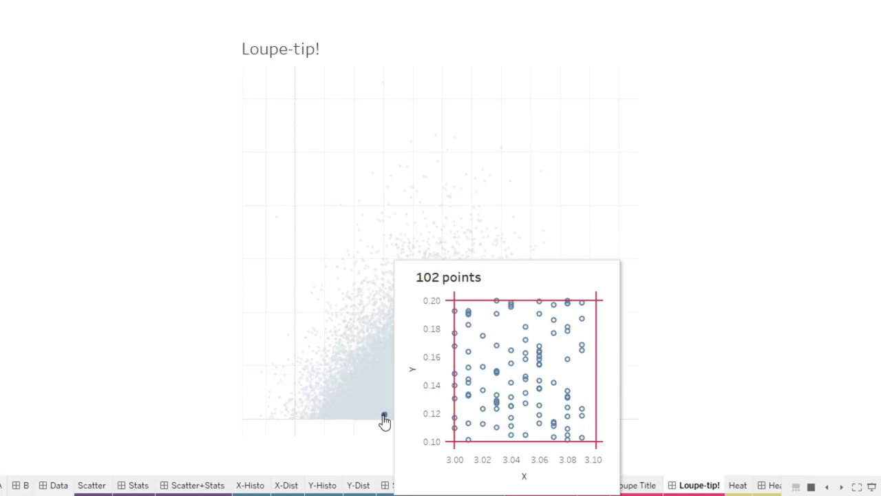
key(Escape)
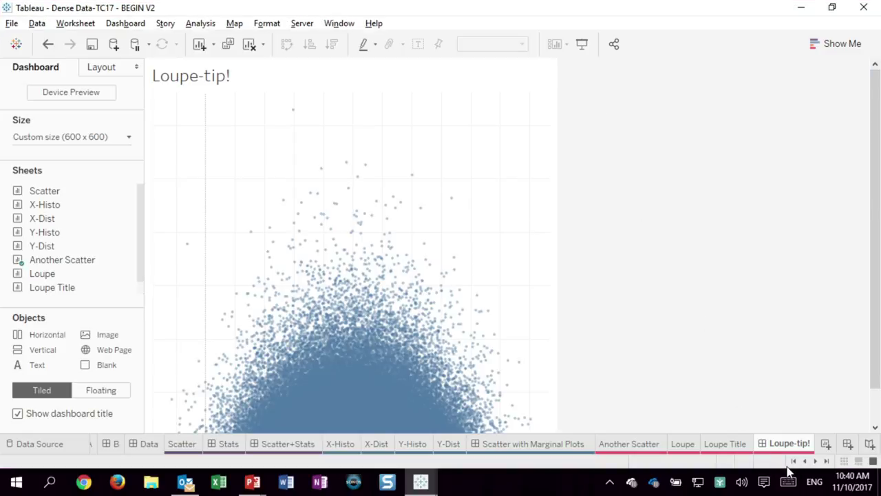
On the Heat sheet, place BinX on Columns and BinY on Rows, and make both fields continuous.
click(815, 461)
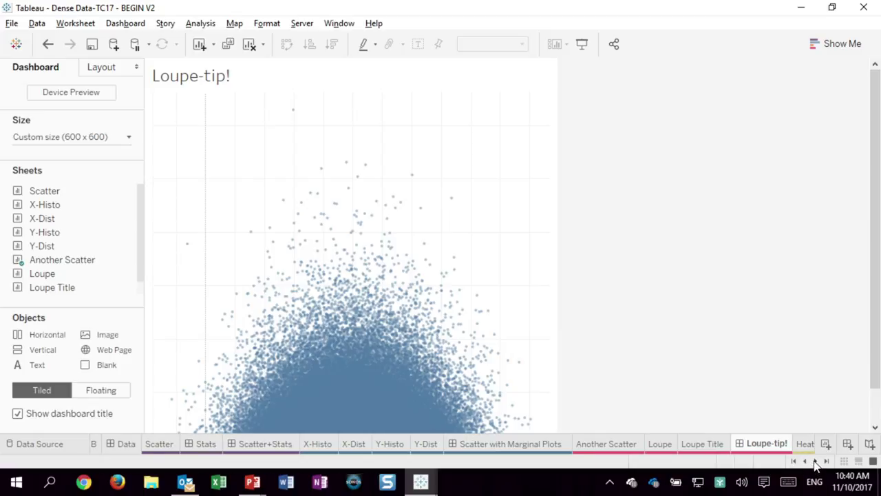
click(815, 461)
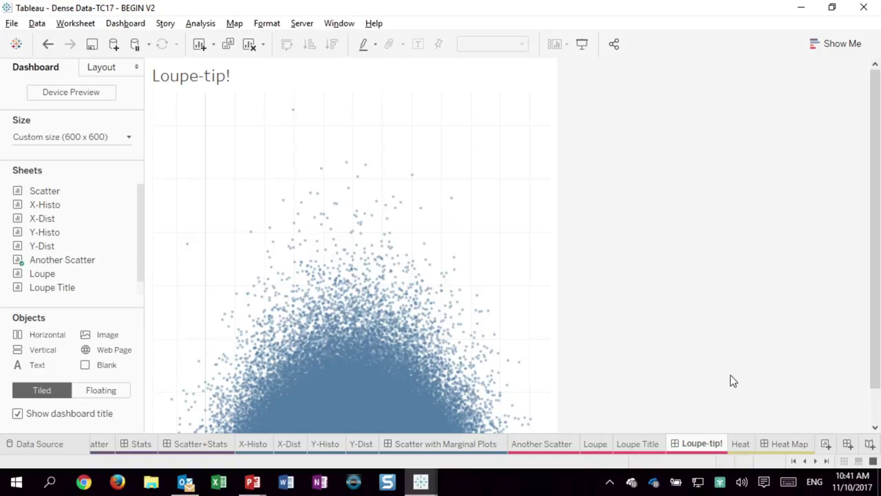
click(745, 440)
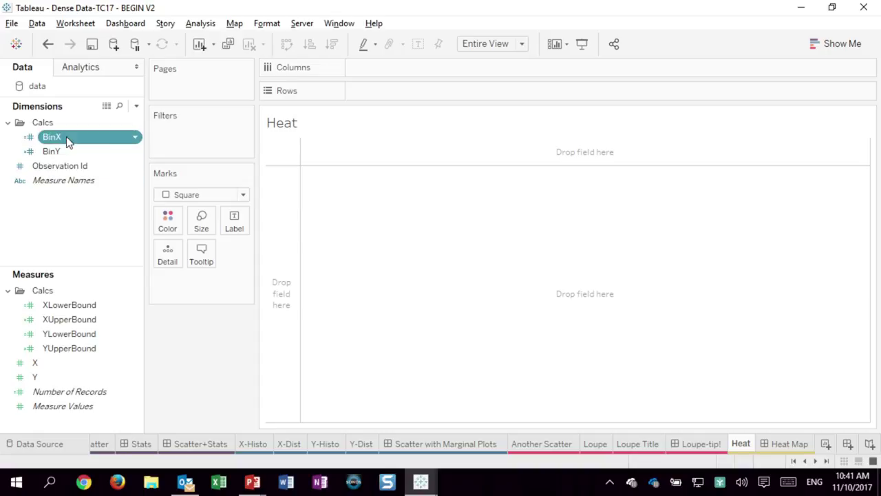
drag(66, 137, 342, 148)
drag(50, 150, 372, 91)
click(436, 67)
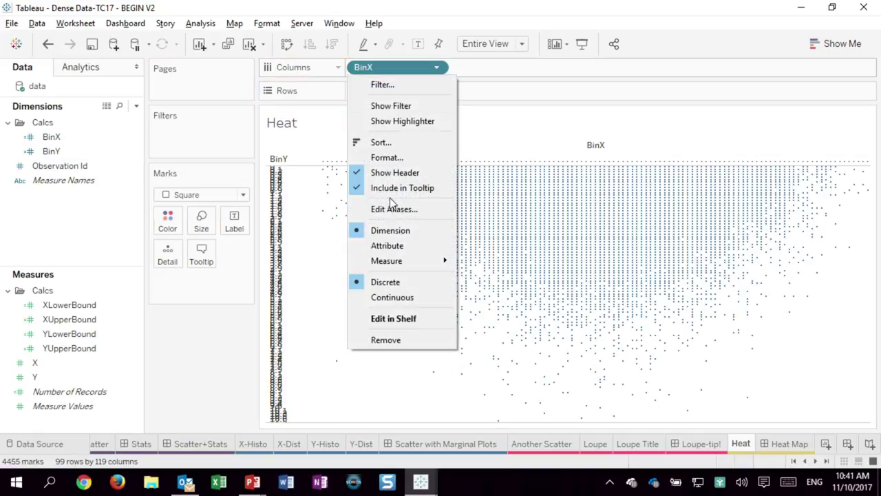
click(391, 297)
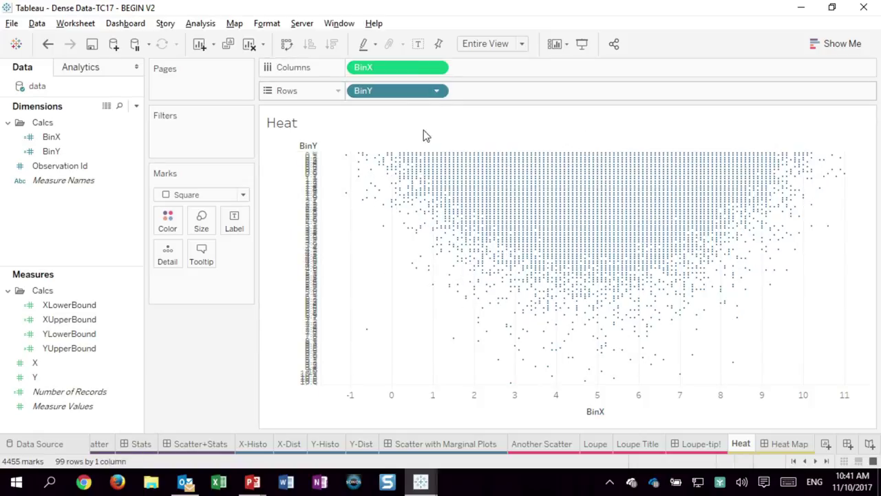
click(436, 91)
click(388, 321)
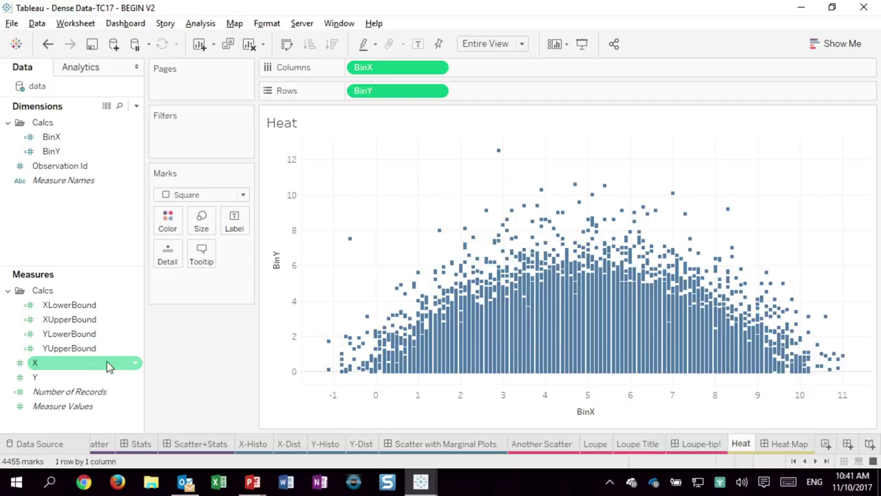
Color the Heat sheet's square marks by Number of Records and hide the headers of the BinY and BinX axes.
drag(69, 391, 169, 227)
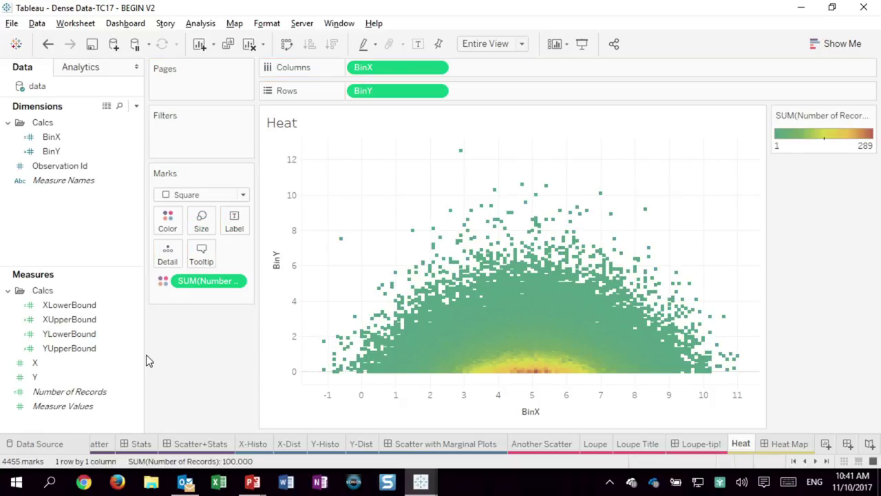
right_click(288, 276)
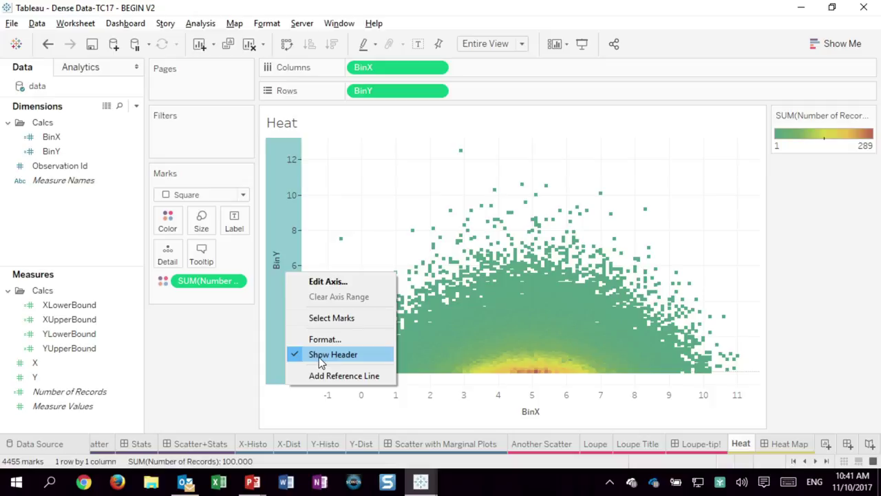
click(320, 354)
right_click(378, 397)
click(399, 367)
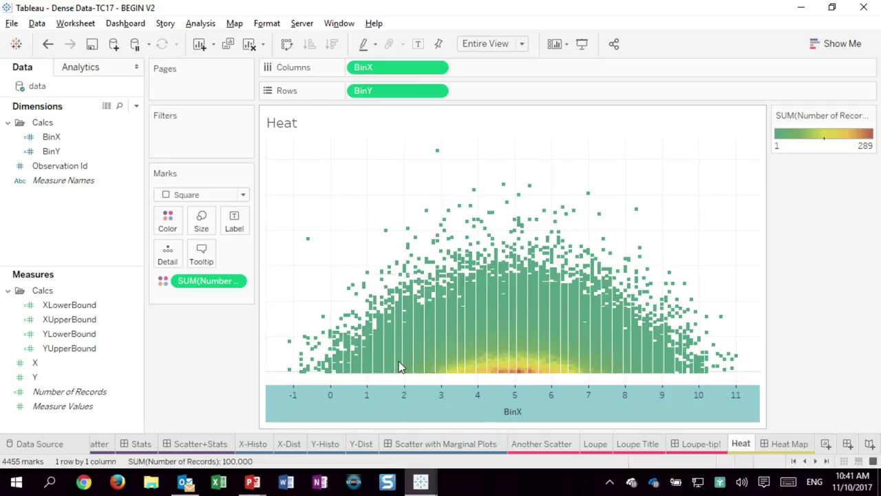
Examine the Heat Map dashboard and its bin tooltips in presentation mode.
click(772, 446)
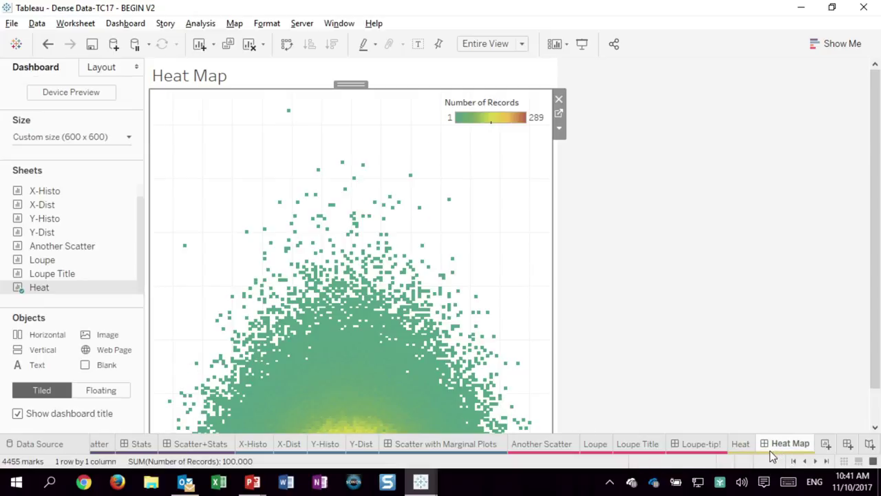
key(F7)
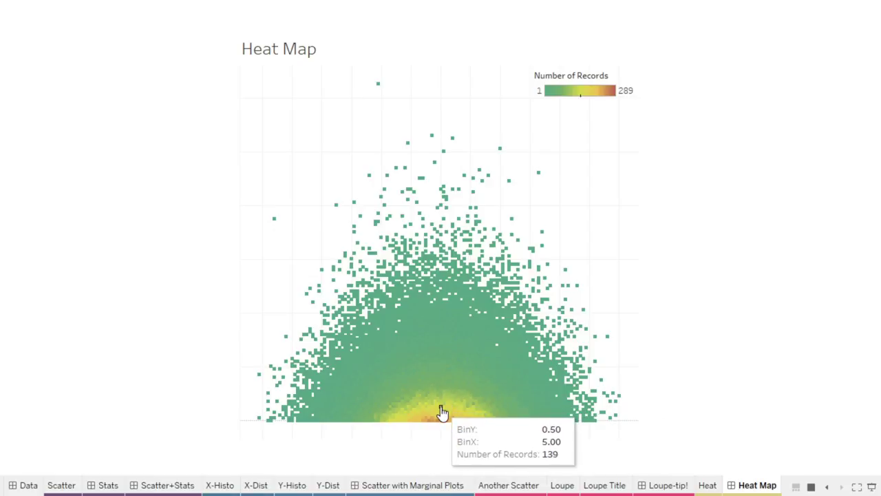
mouse_move(451, 418)
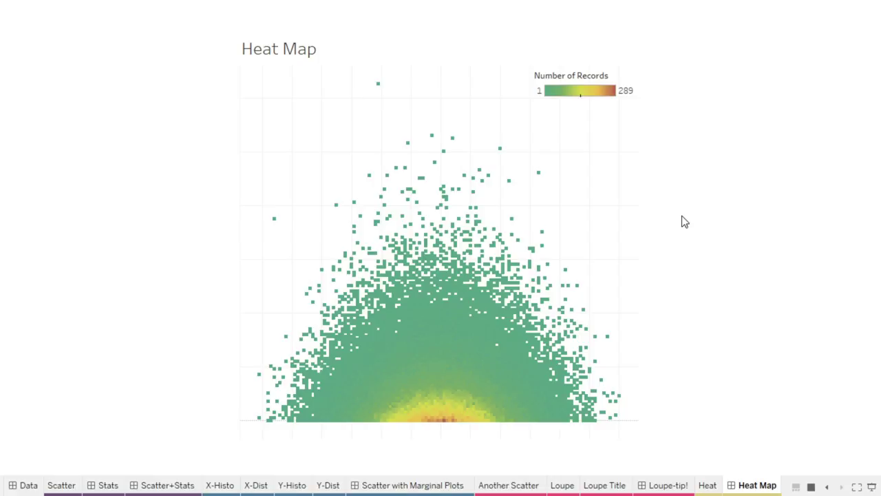
key(Escape)
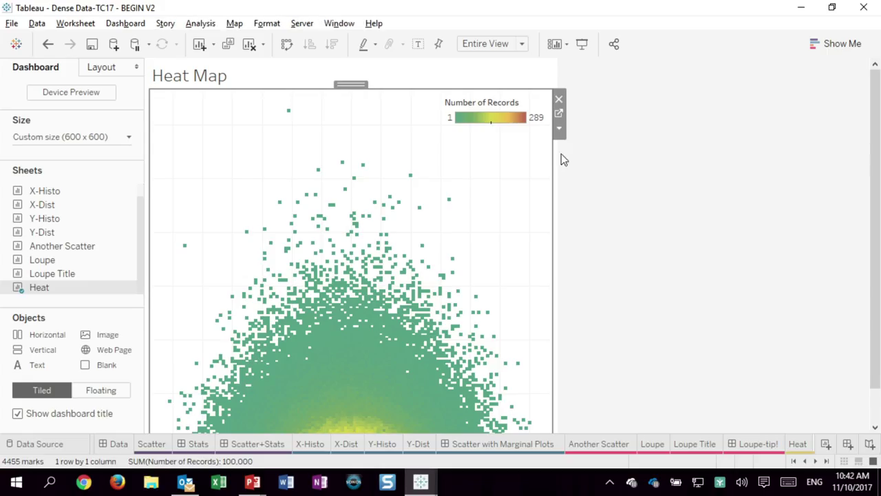
Minimize the Dense Data workbook and the PowerPoint window, and maximize the Tableau workbook TC17_DenseData_Starter2.
click(802, 9)
key(Escape)
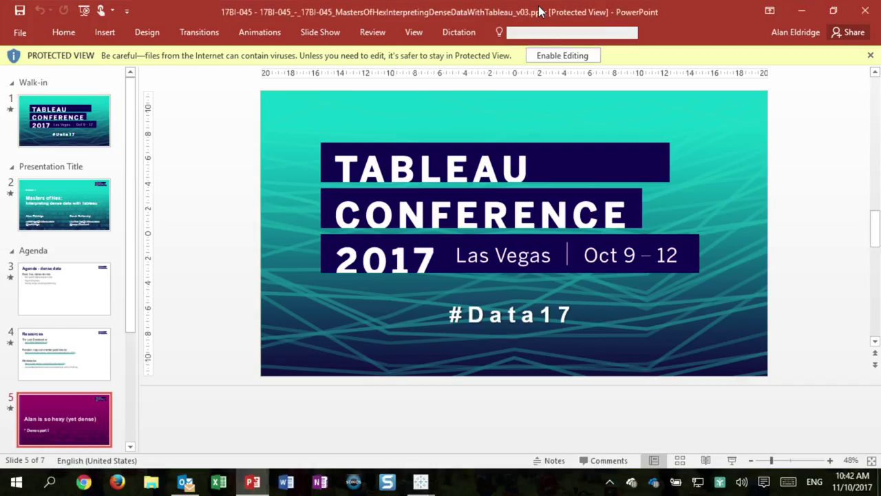
click(803, 6)
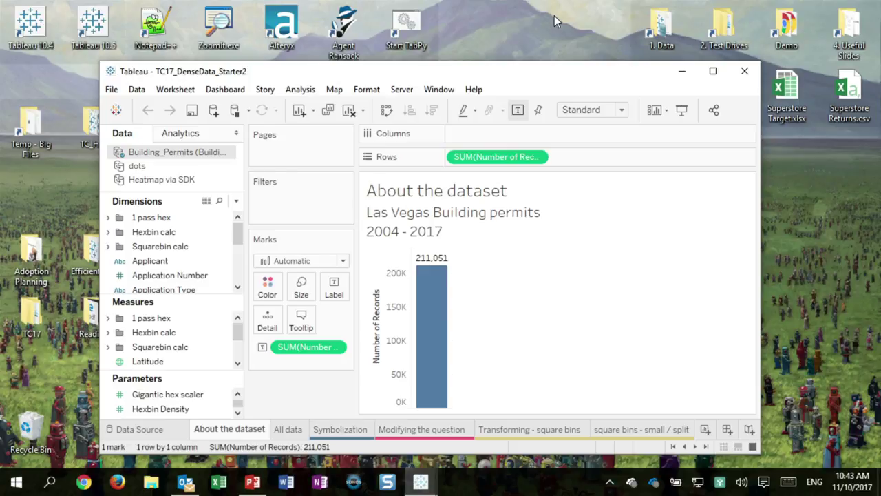
drag(542, 73, 521, 6)
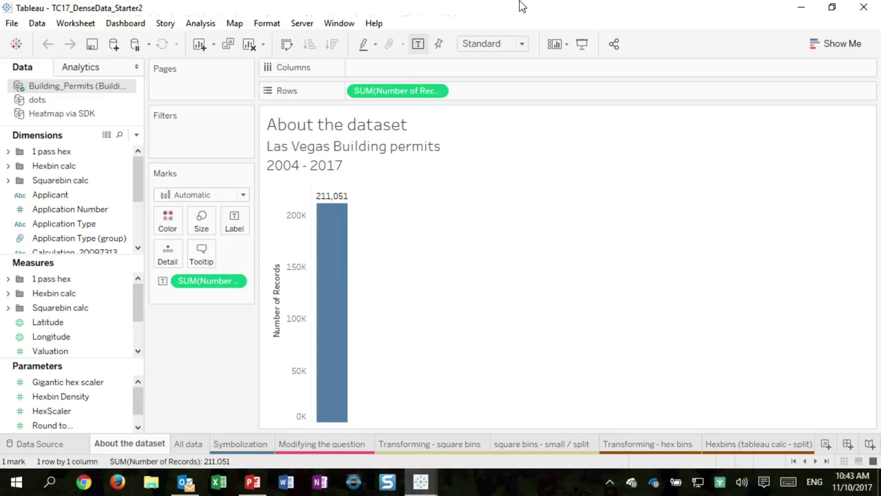
On the All data sheet, build a map from the Latitude and Longitude measures.
click(190, 444)
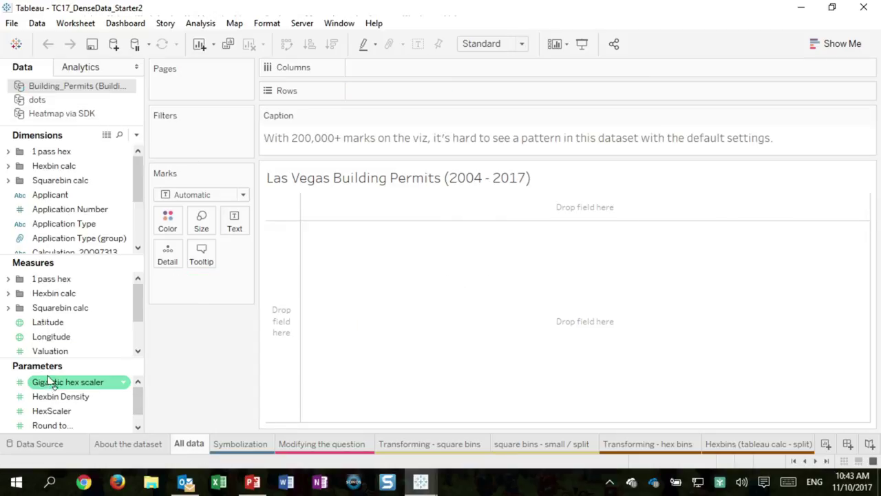
click(53, 321)
ctrl+click(53, 337)
drag(53, 337, 255, 312)
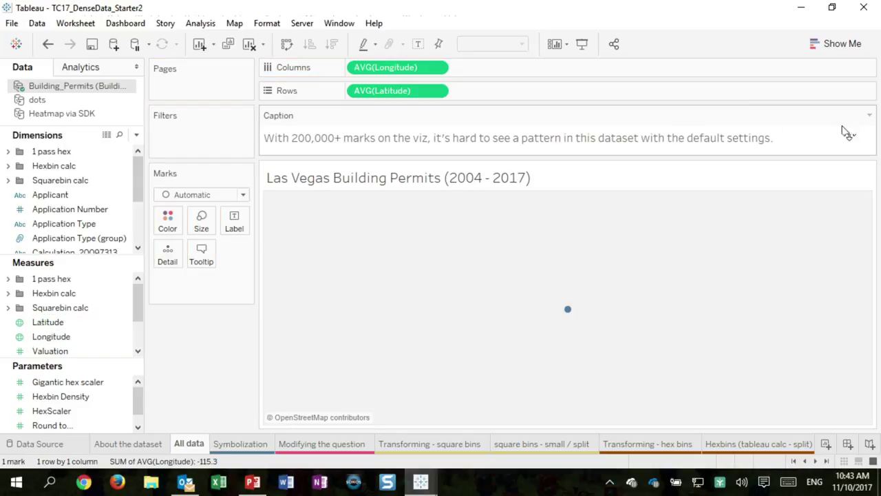
Hide the All data sheet's caption card and add Application Number to the mark detail with all members included.
click(870, 117)
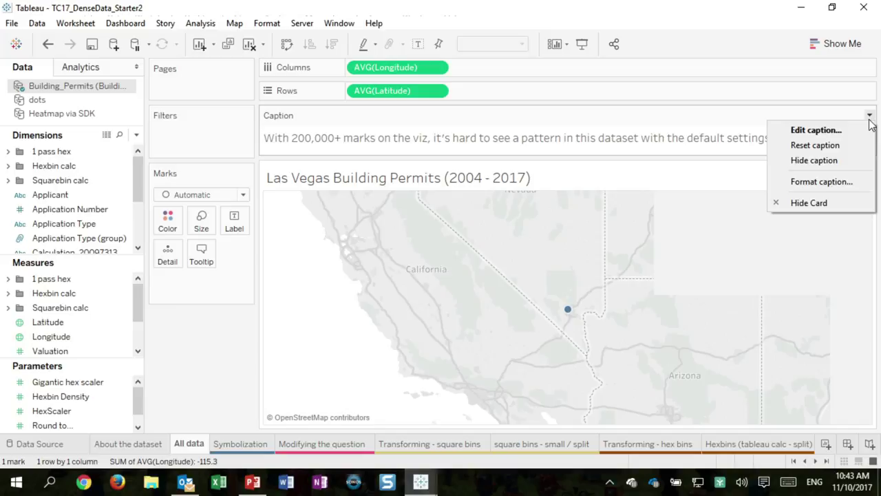
click(844, 202)
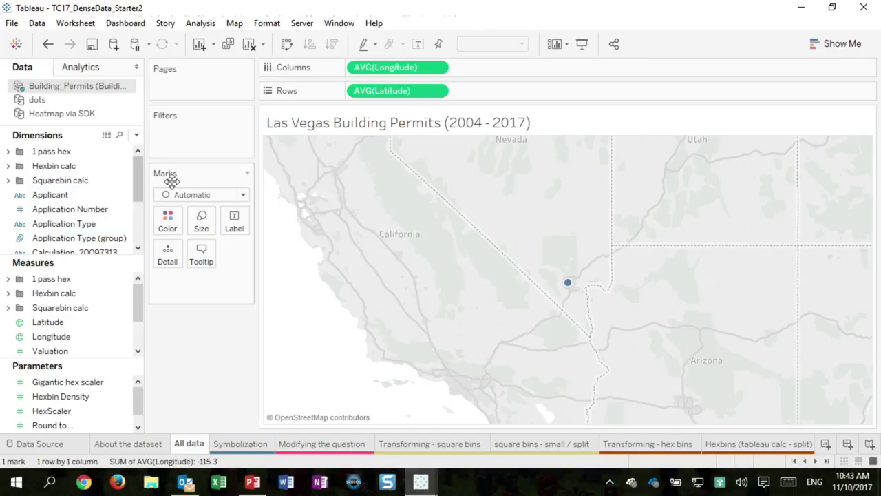
drag(86, 211, 168, 262)
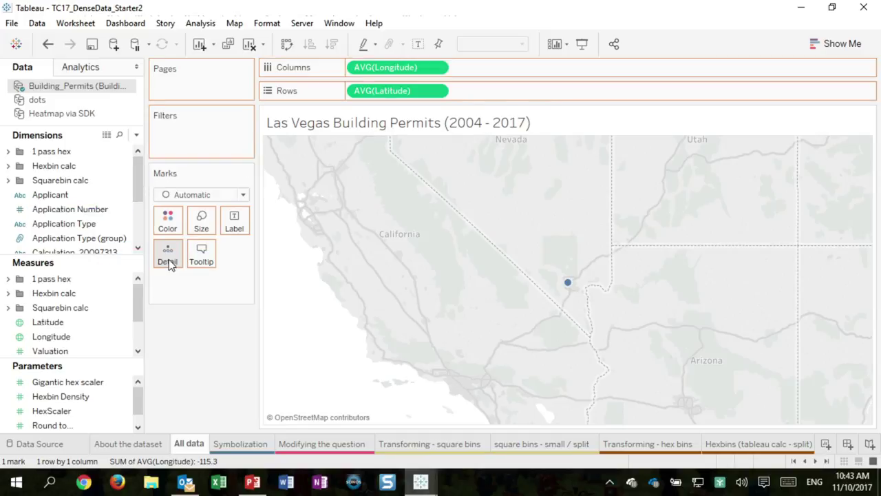
click(434, 232)
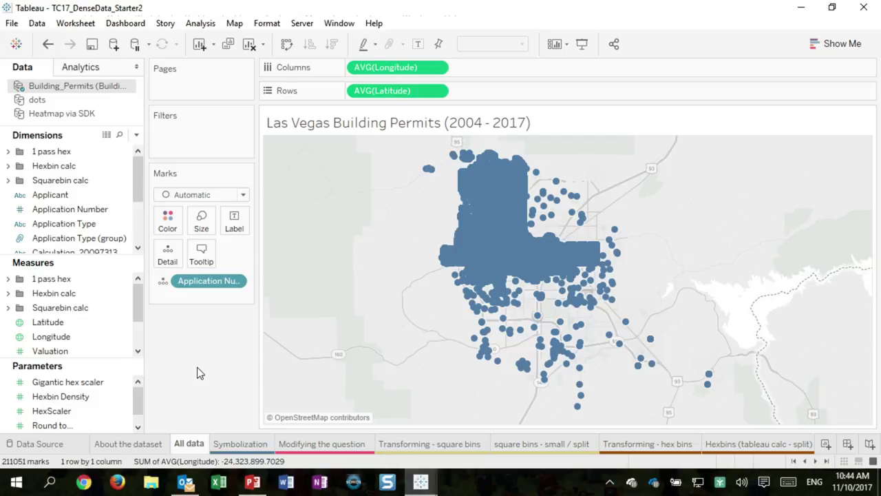
Shrink the marks on the All data map to about the smallest size and examine the permit pattern on the city's western side.
click(248, 444)
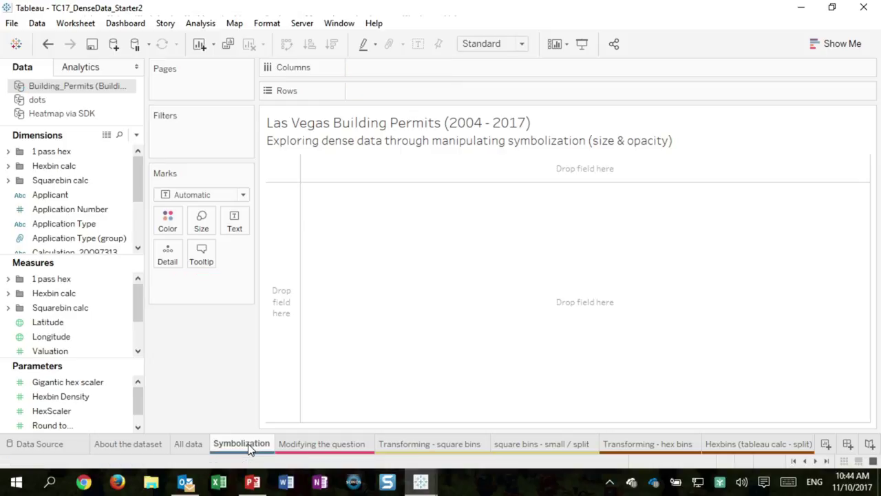
click(189, 444)
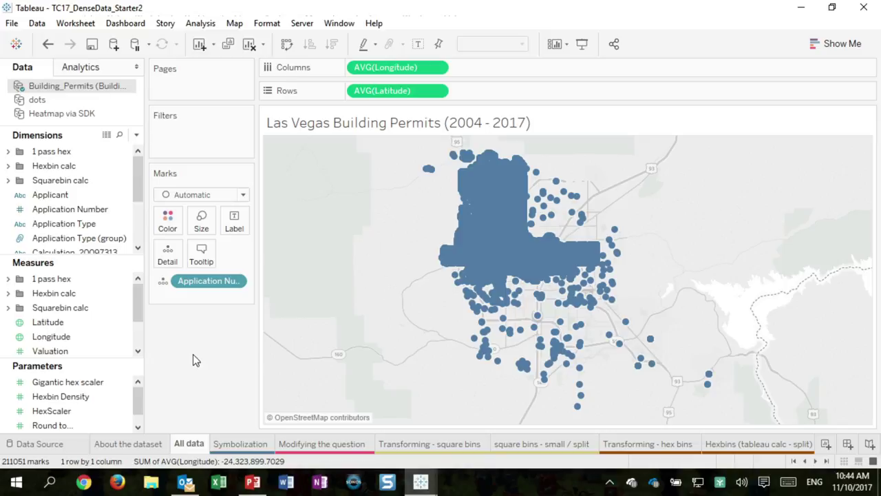
click(202, 220)
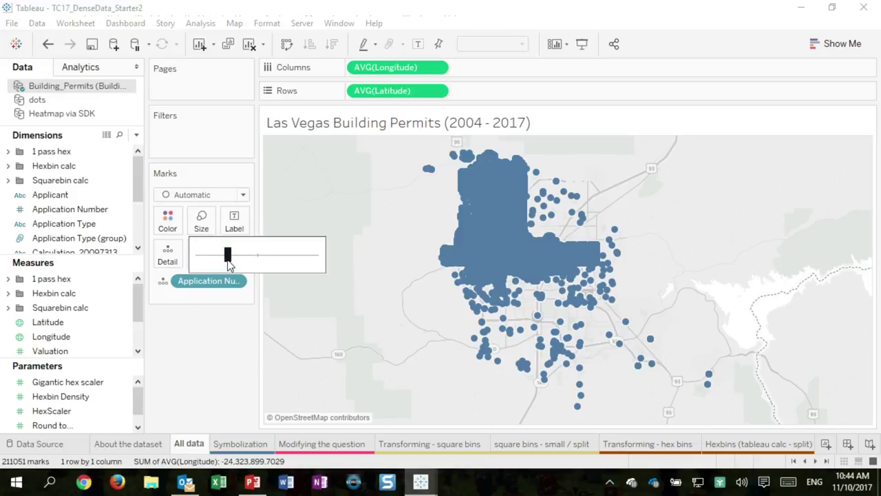
drag(228, 255, 197, 258)
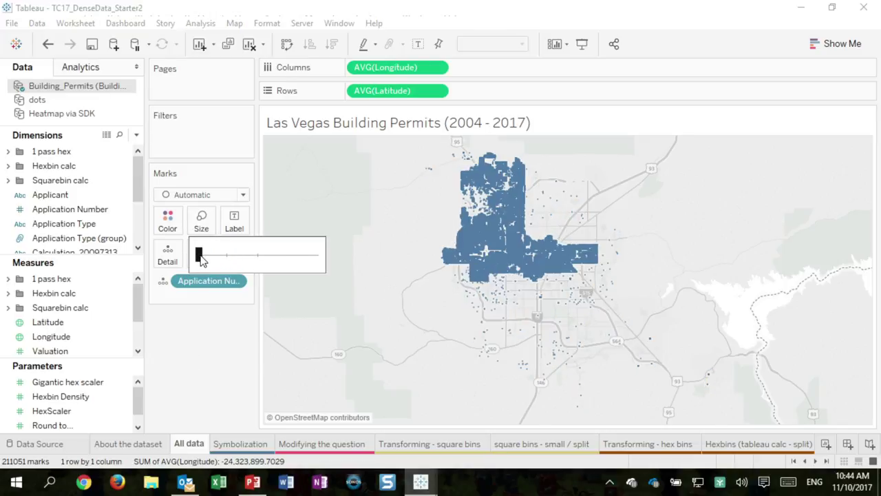
click(193, 354)
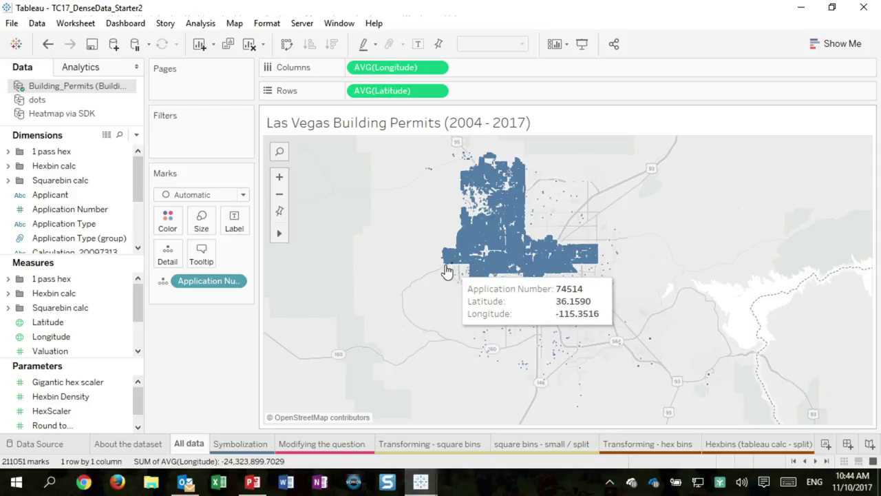
scroll(463, 223, up, 5)
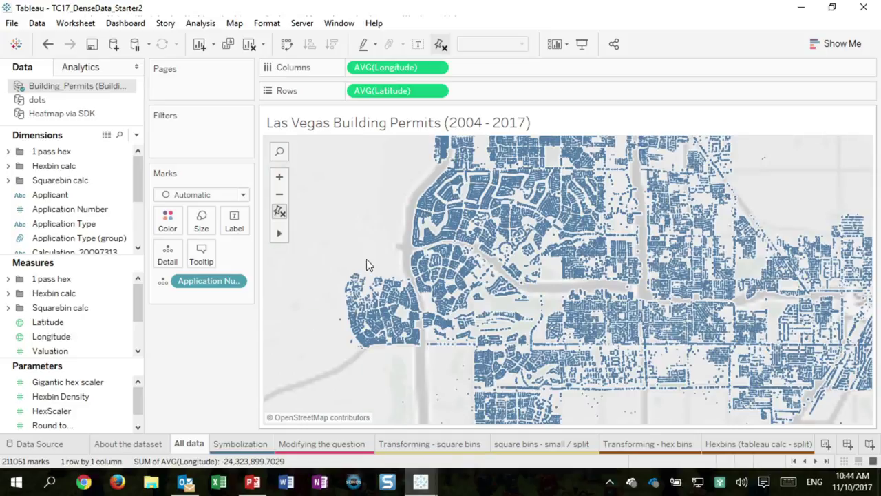
scroll(366, 259, up, 2)
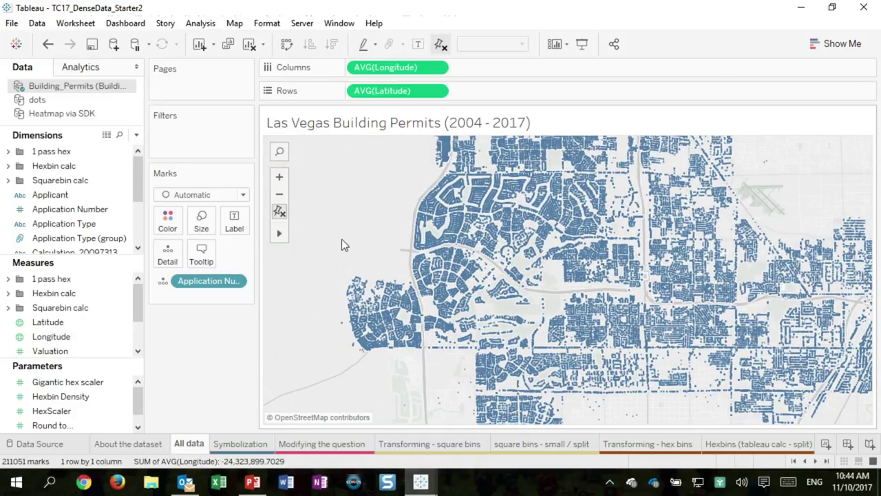
Reset the All data map view, enlarge the marks to about one fifth of the size range, and set their opacity to 30%.
click(279, 212)
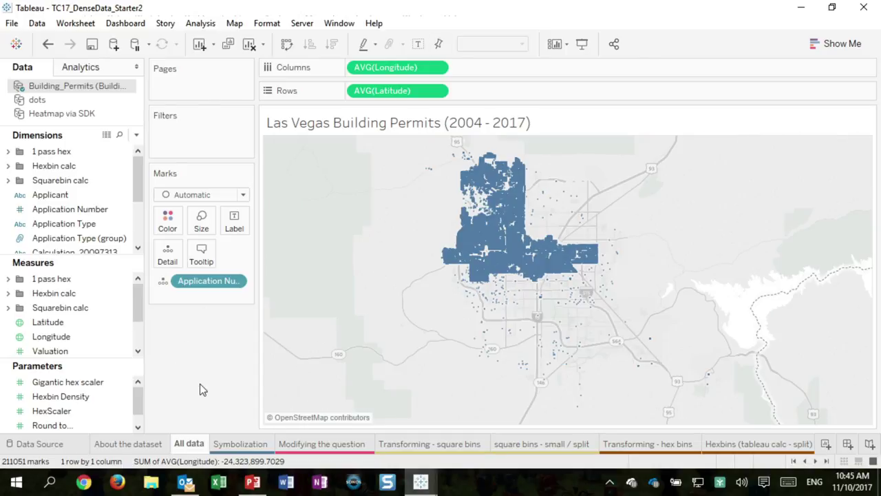
click(201, 228)
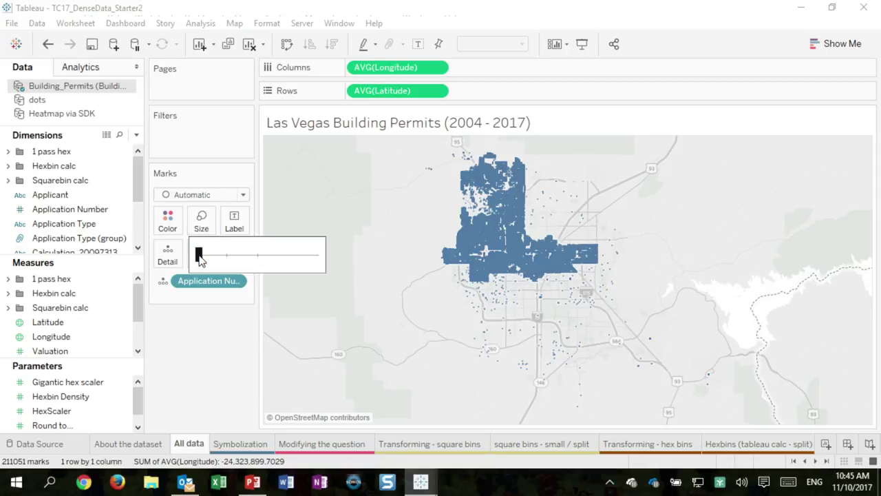
drag(199, 257, 222, 261)
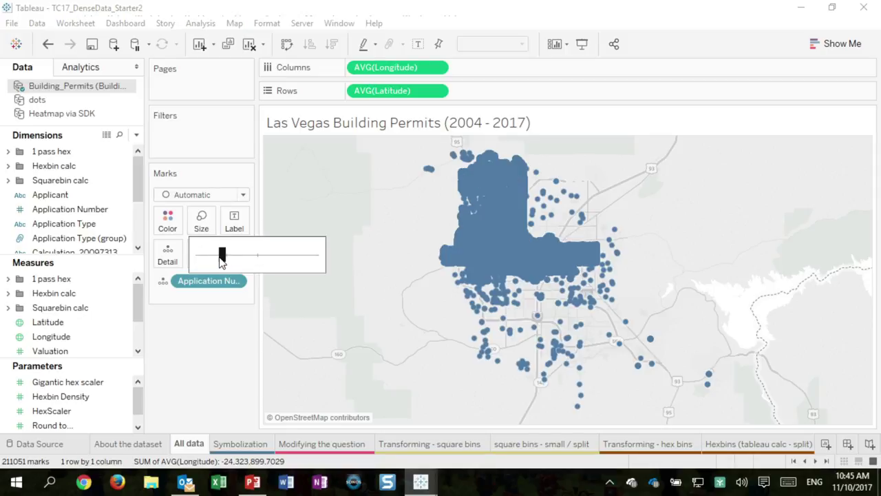
click(203, 358)
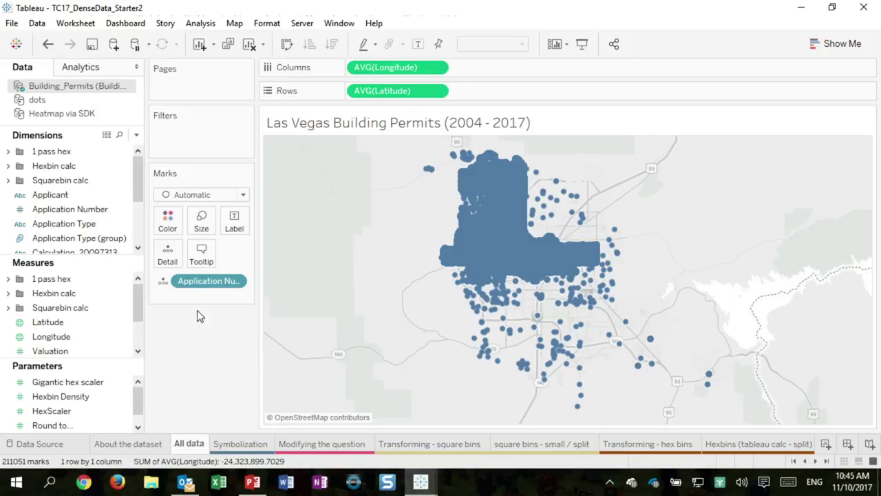
click(171, 224)
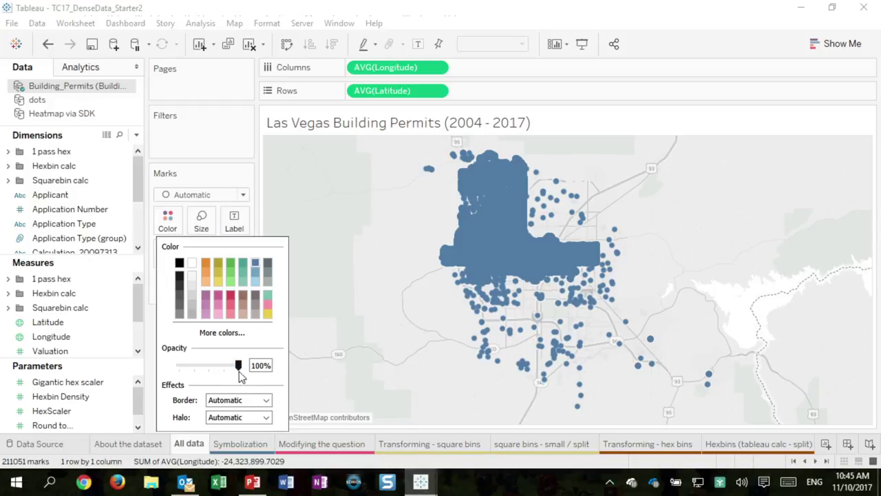
drag(238, 365, 199, 370)
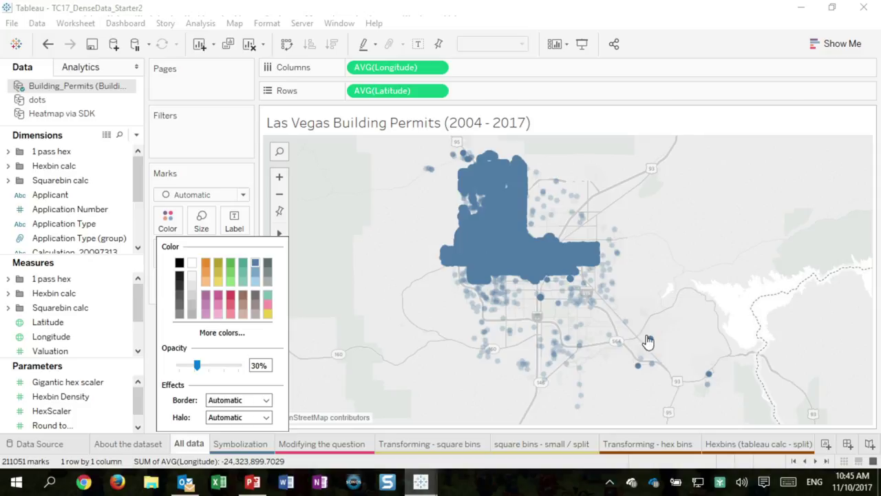
Select the dark stacked mark southeast of the city to check how many permits overlap there, and clear the selection.
drag(639, 326, 667, 353)
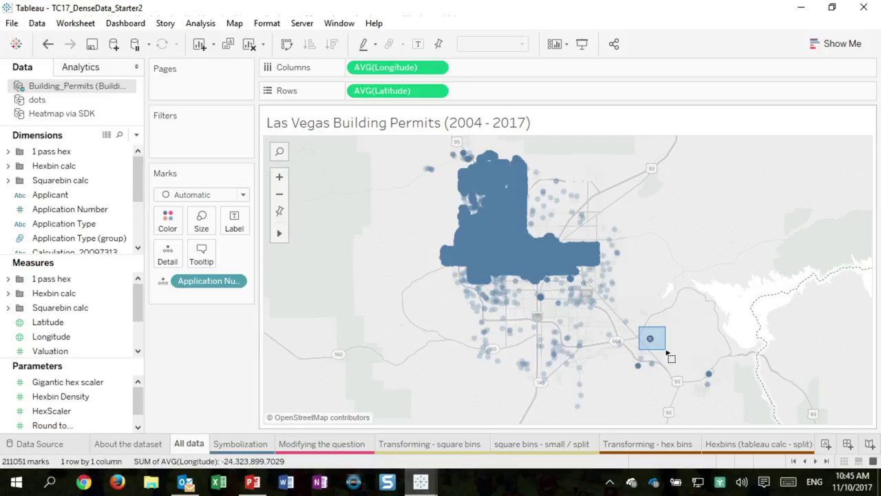
drag(666, 350, 666, 351)
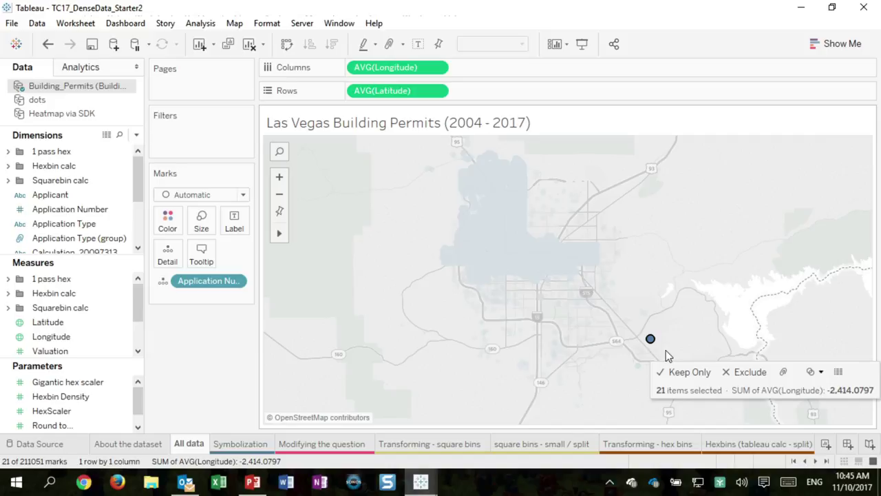
click(666, 349)
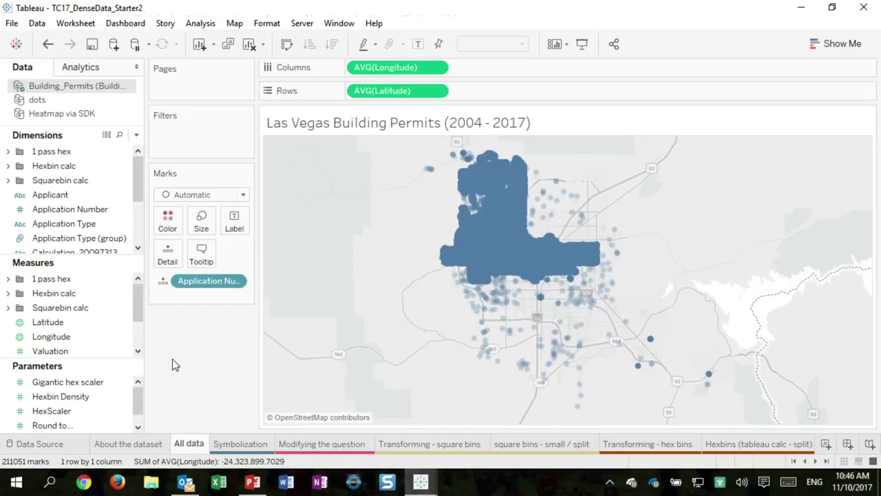
On the Modifying the question sheet, highlight the Commercial permits and examine their downtown cluster up close.
click(311, 446)
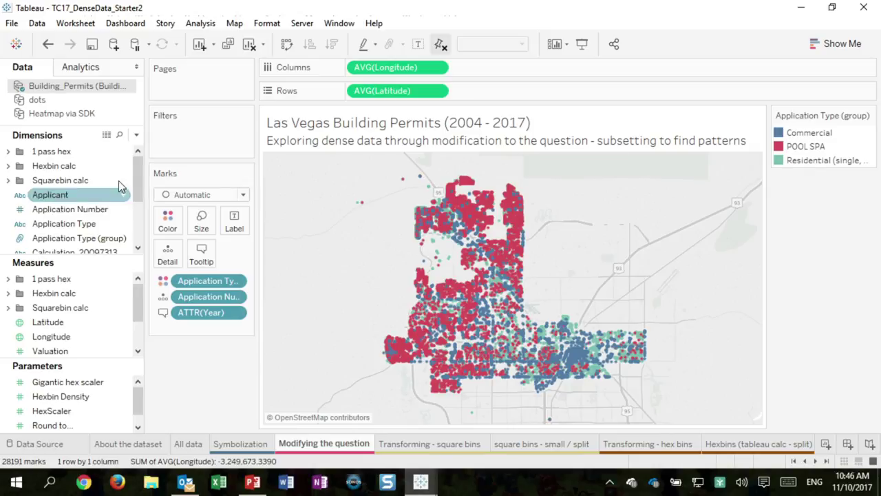
drag(136, 173, 138, 194)
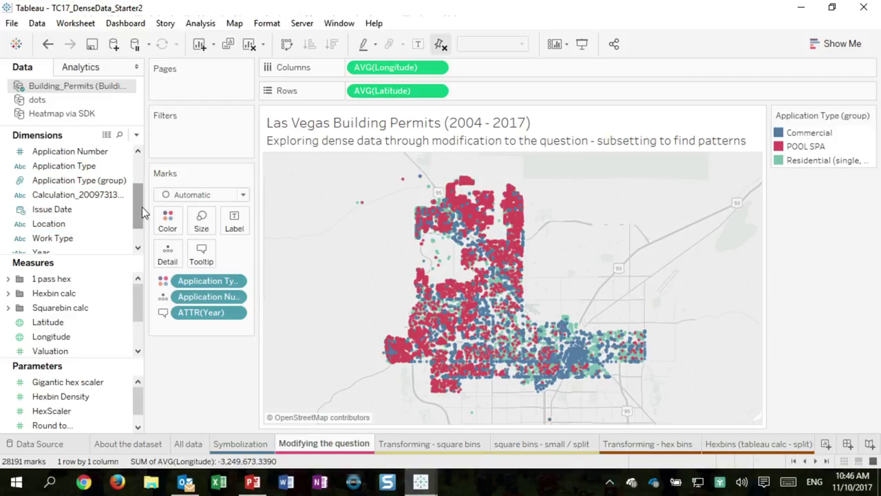
drag(138, 222, 140, 232)
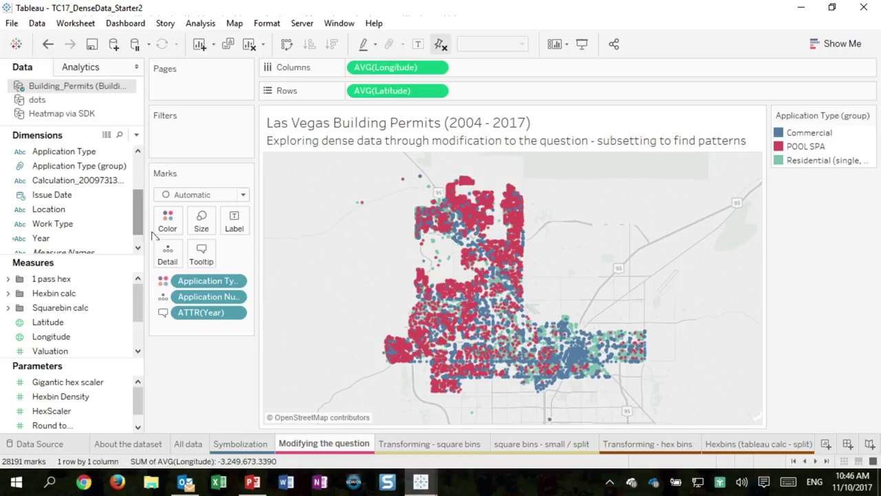
click(819, 134)
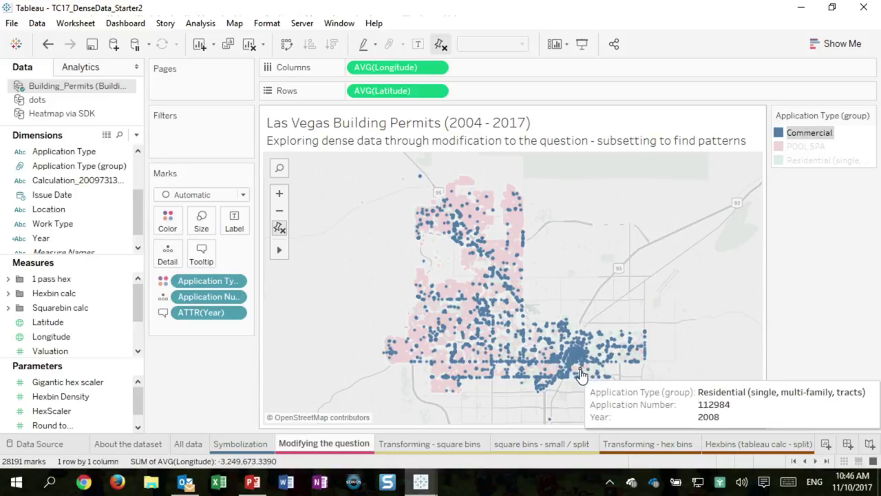
drag(560, 340, 604, 392)
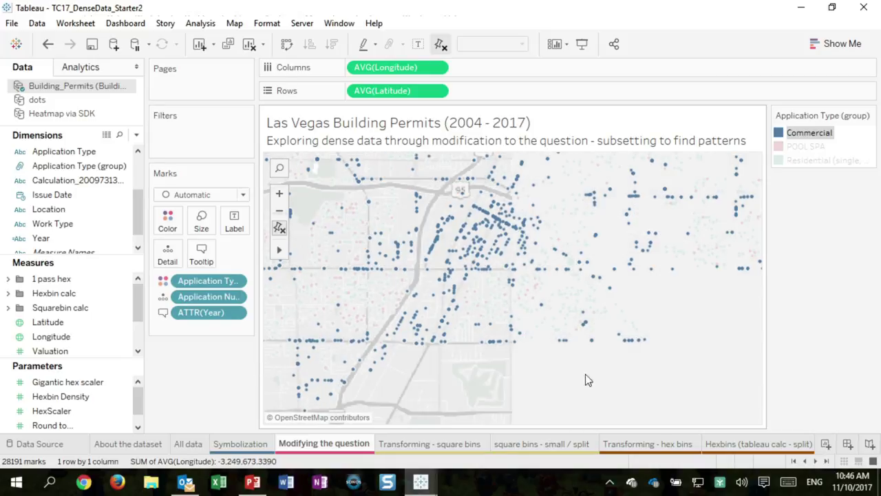
drag(405, 191, 607, 343)
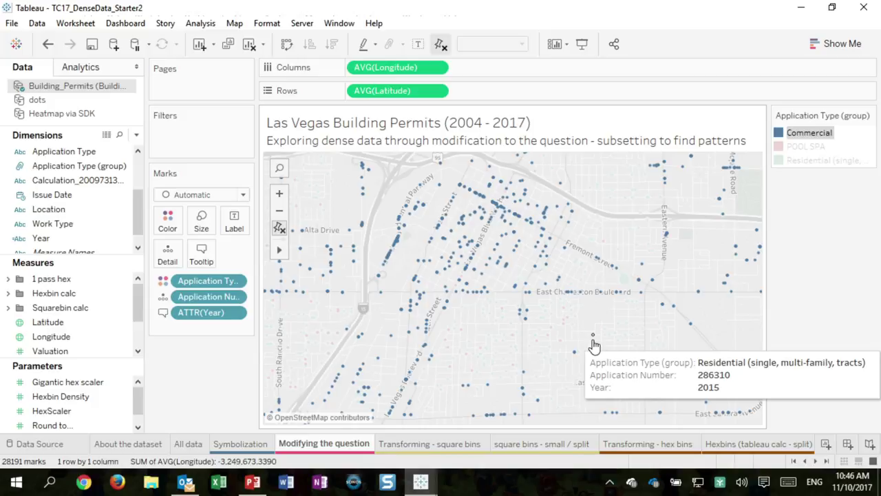
click(280, 227)
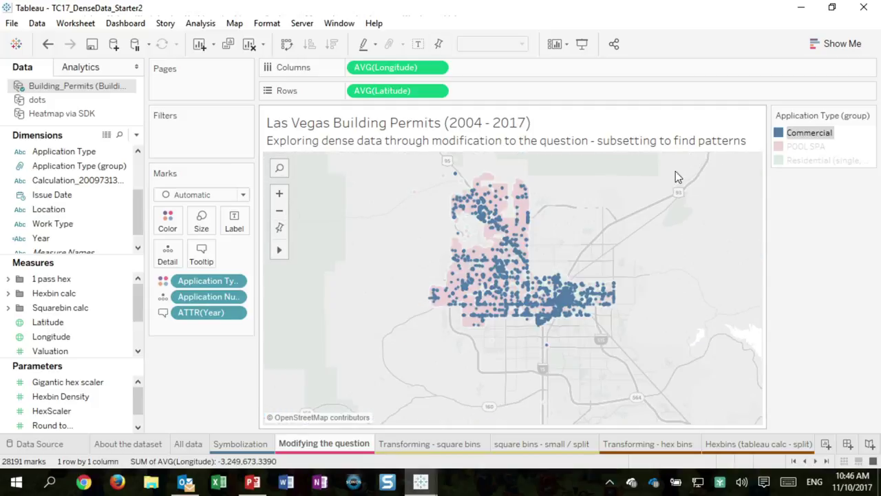
Highlight the Residential permits and the POOL SPA permits in turn to compare their distribution, and clear the highlight.
click(810, 173)
click(812, 164)
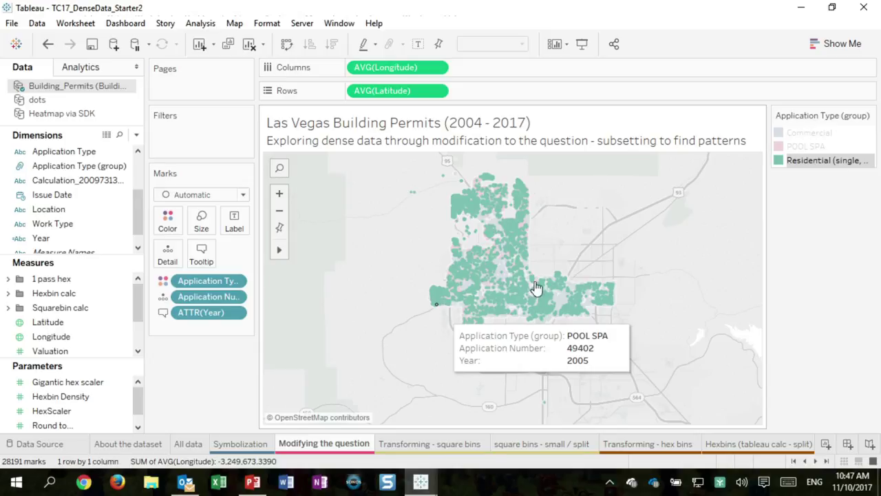
click(803, 145)
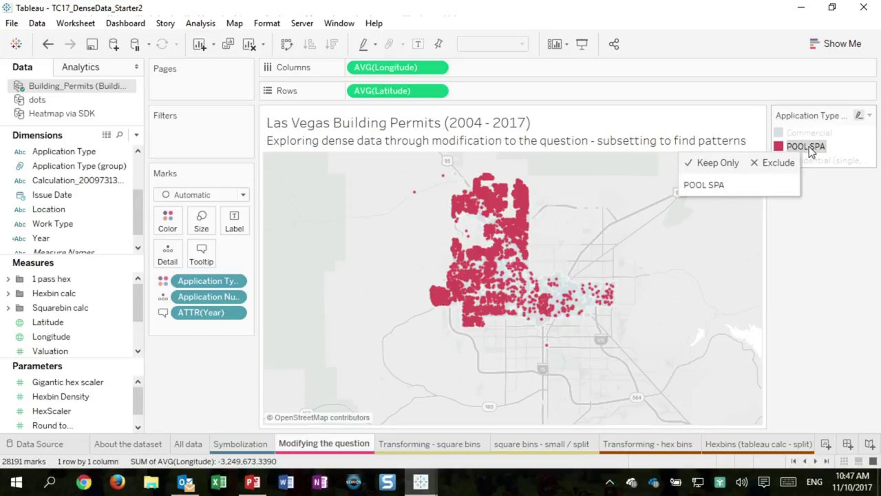
click(843, 262)
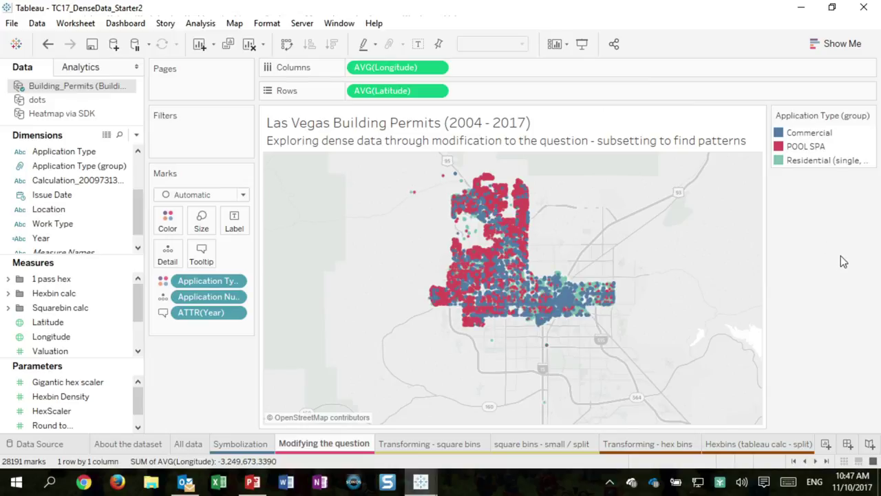
Use the values in mark tooltips to select all POOL SPA permits, all 2008 permits and all 2005 permits, and clear the selection.
click(512, 225)
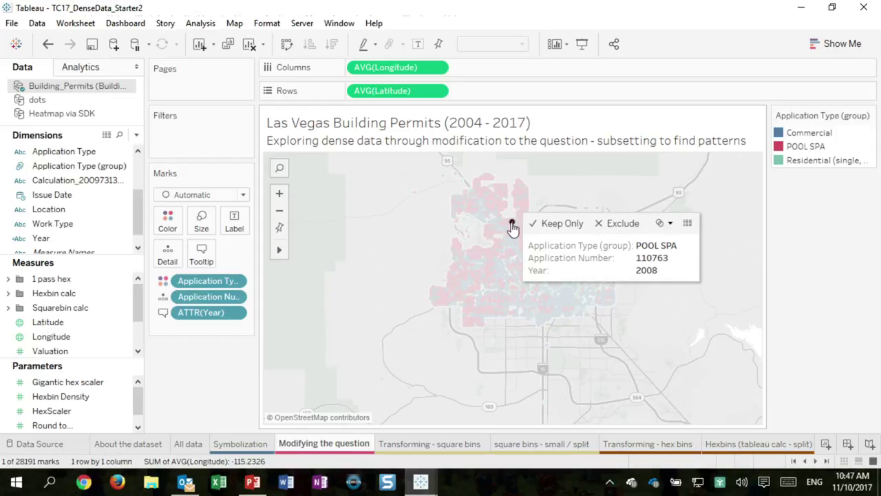
click(665, 250)
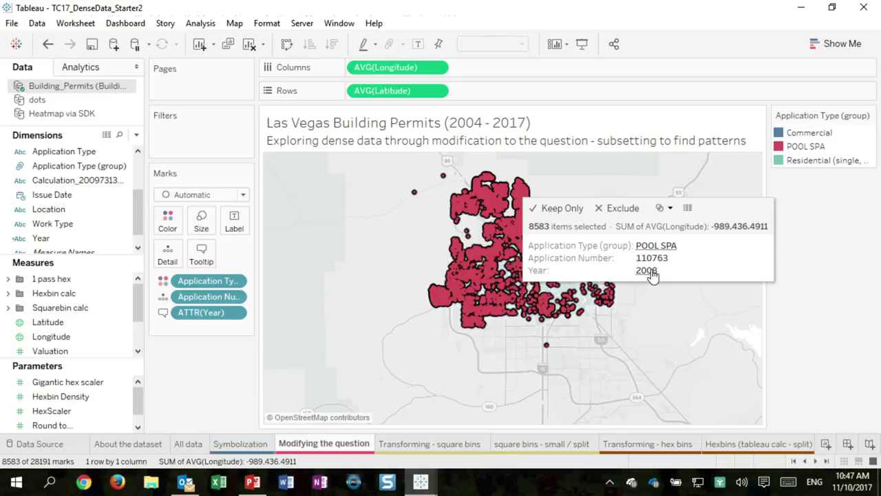
click(647, 271)
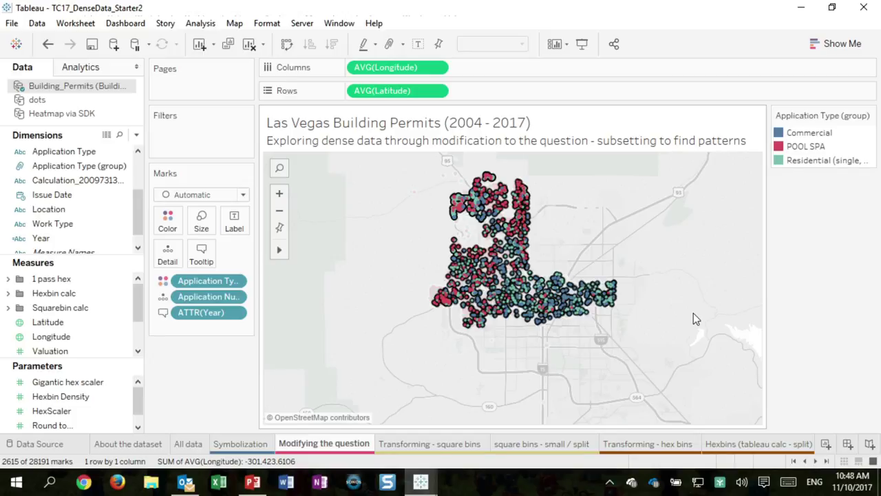
click(666, 230)
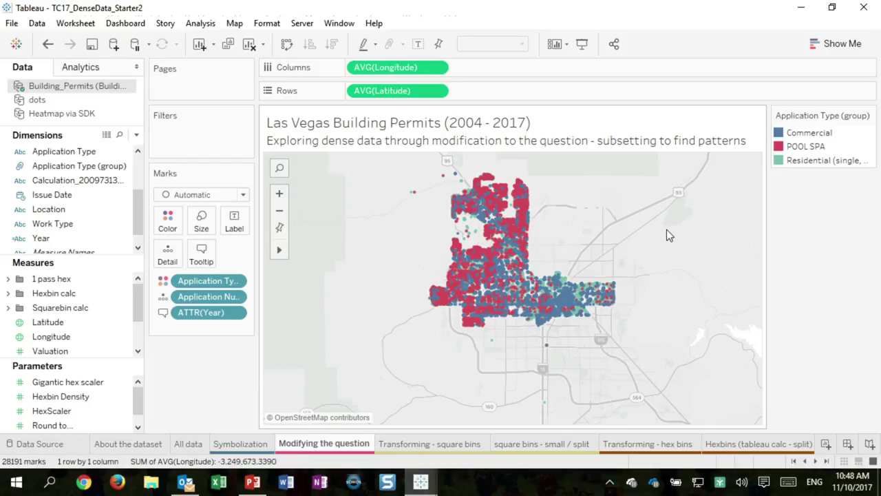
click(447, 303)
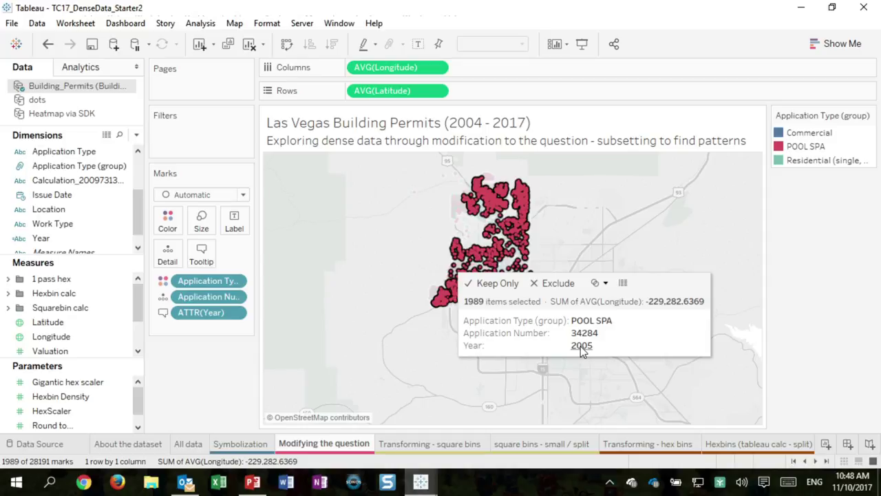
click(449, 370)
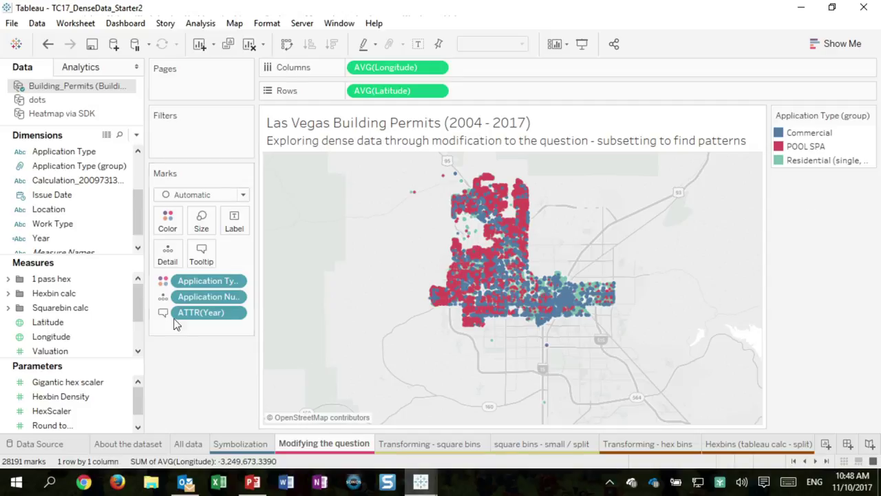
Show a filter for the Year dimension and make it a single-value list.
scroll(128, 227, down, 1)
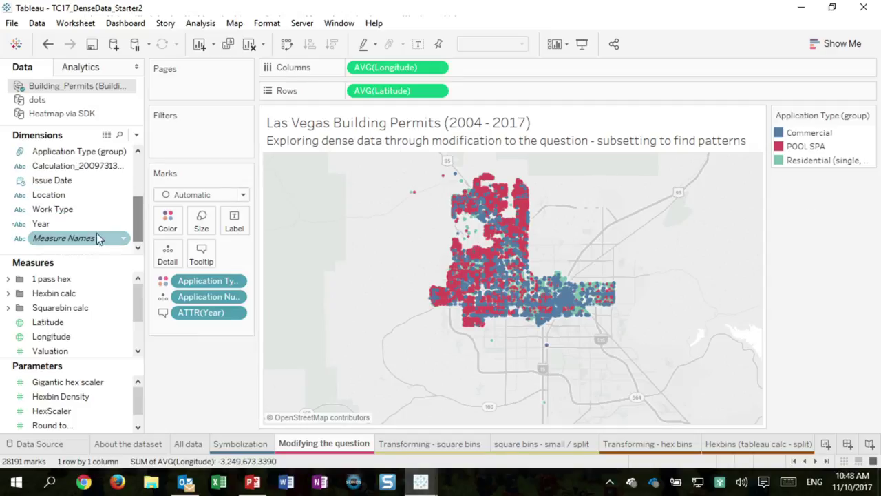
right_click(125, 223)
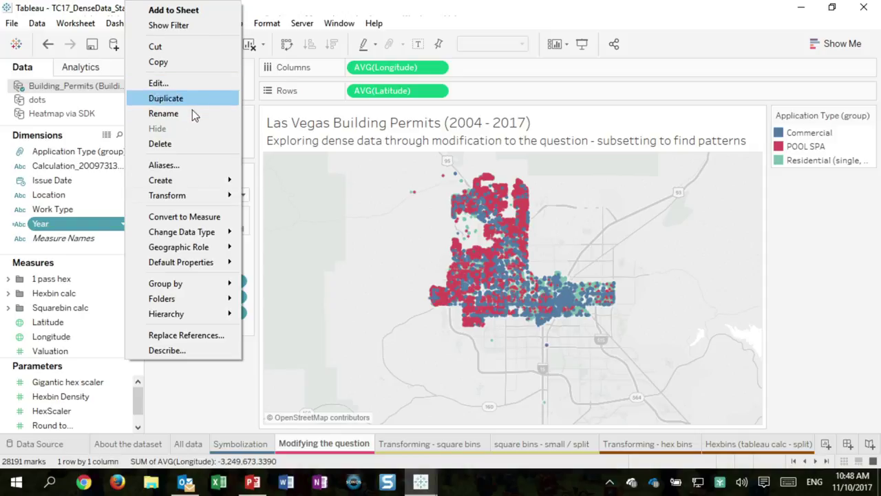
click(168, 25)
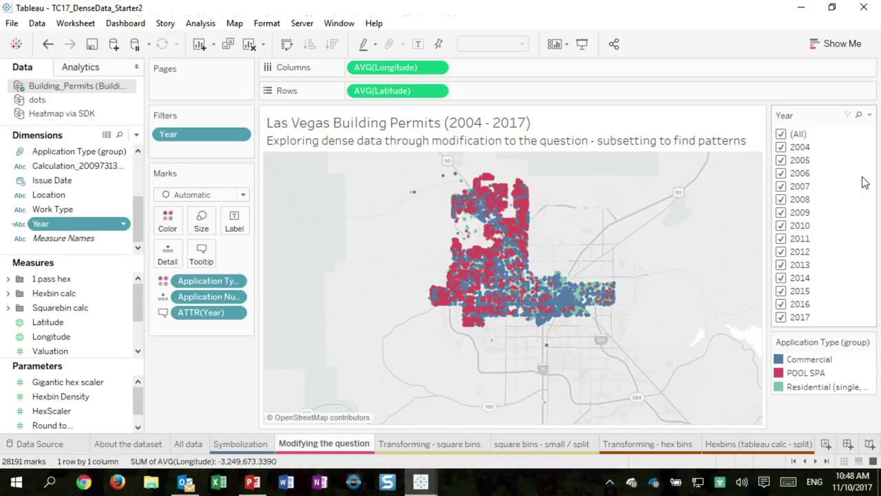
click(869, 115)
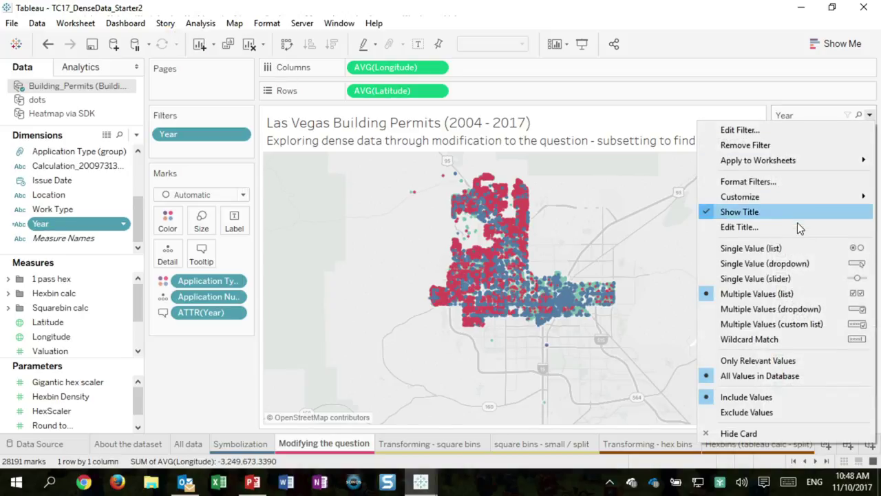
click(802, 248)
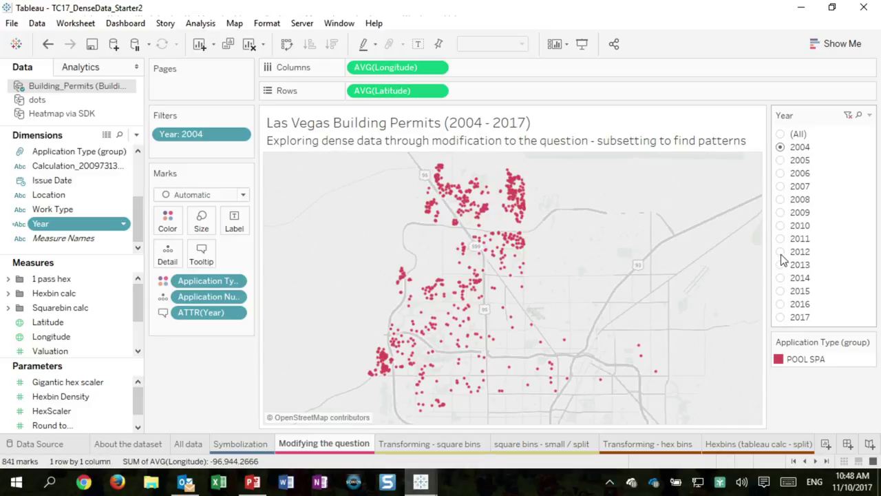
Filter the map to 2012 and then 2013, and pin the map view at its current extent.
click(782, 253)
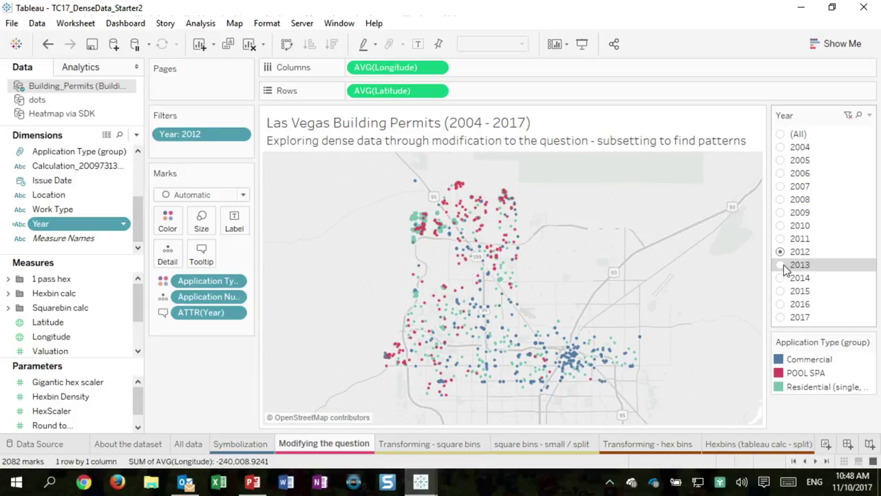
click(781, 267)
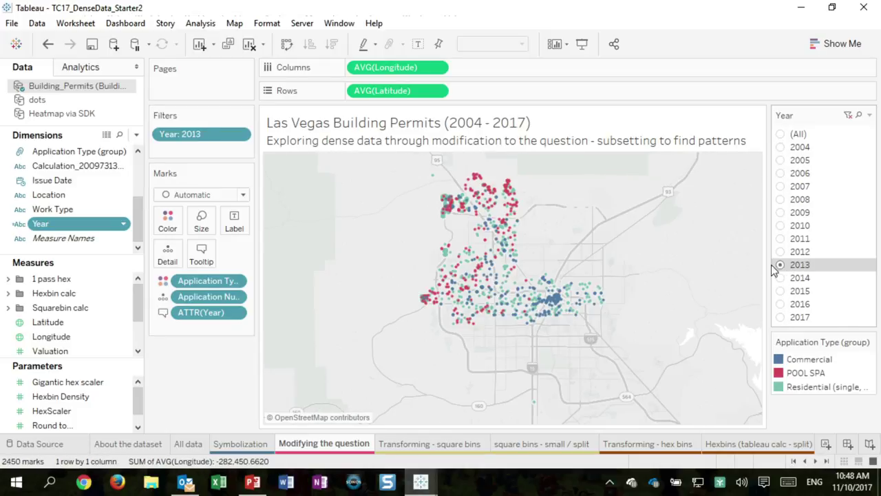
click(279, 228)
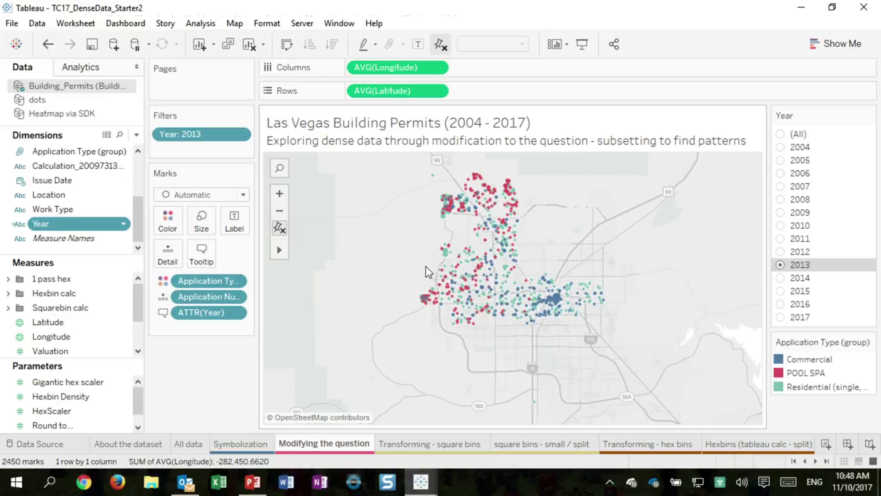
mouse_move(428, 289)
drag(409, 276, 443, 323)
click(383, 321)
Highlight the Residential permits, filter the map through 2014, 2015 and 2016 in turn, and clear the highlight.
click(807, 386)
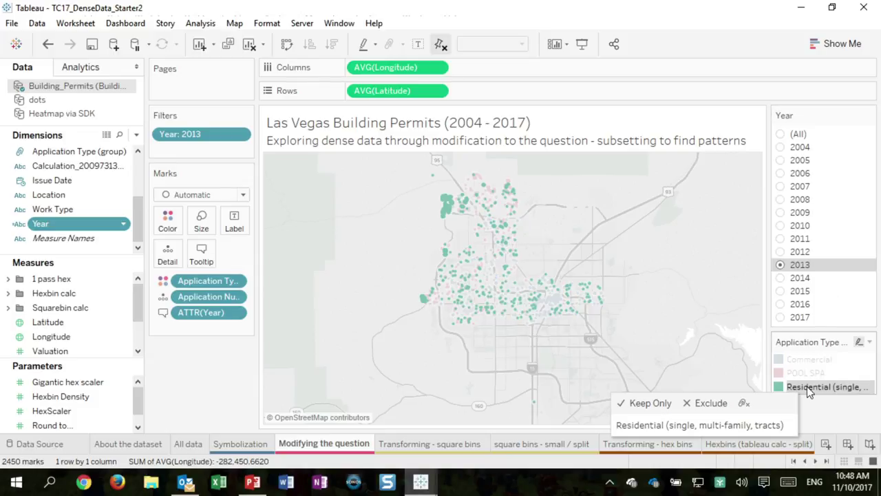
click(780, 278)
click(780, 290)
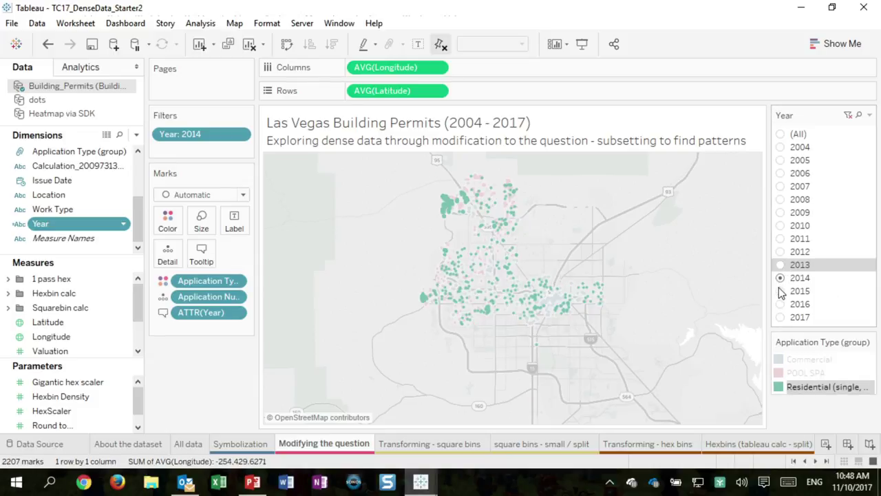
click(781, 304)
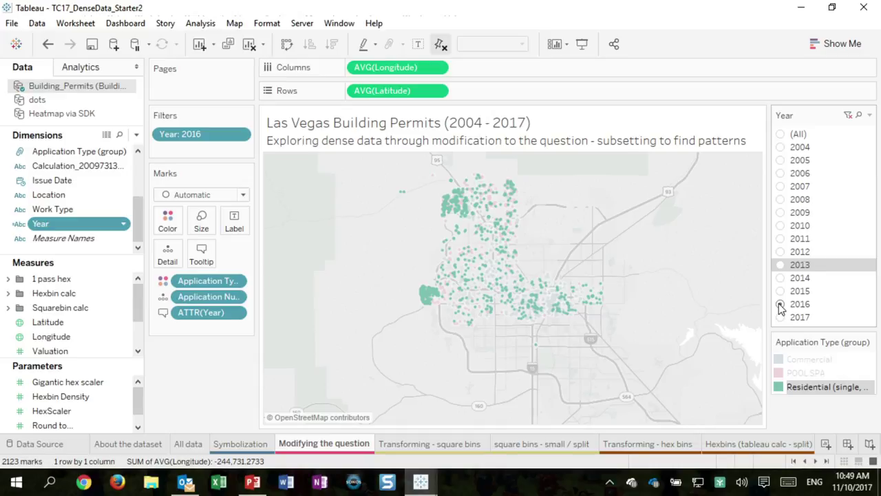
click(781, 305)
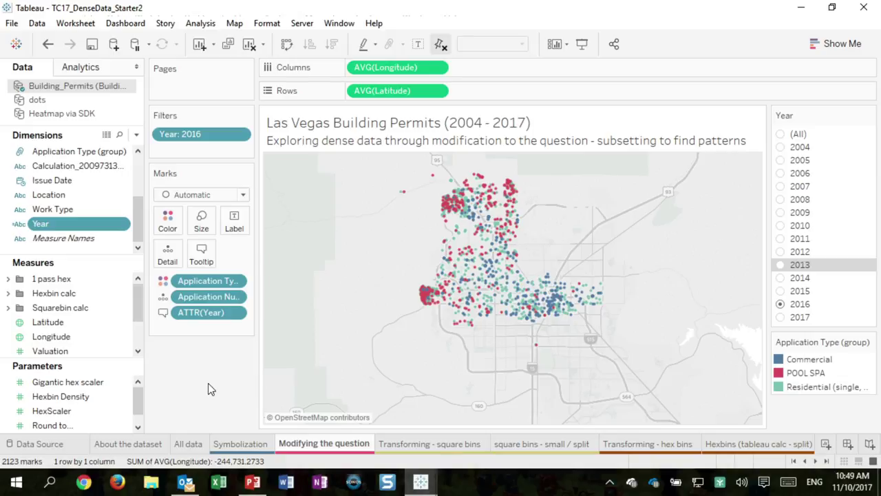
Go to the Transforming - square bins sheet and expand the Squarebin calc folders of dimensions and measures, widening the field list.
click(413, 448)
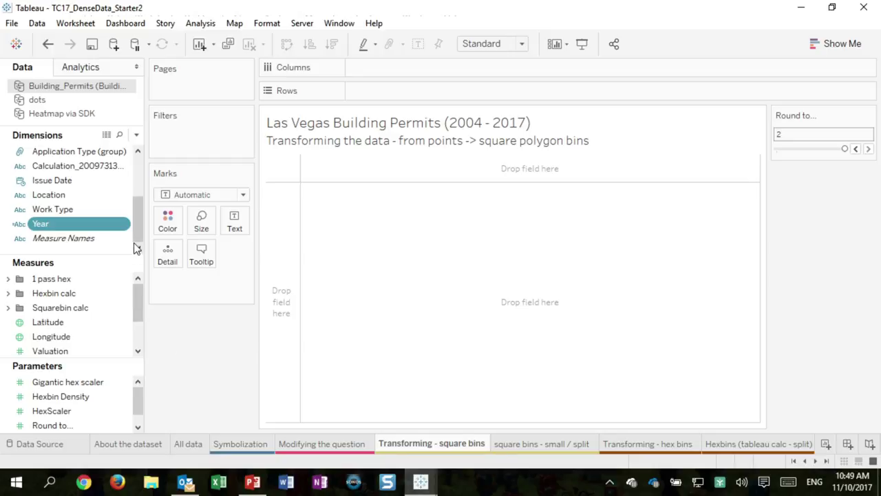
drag(142, 232, 140, 177)
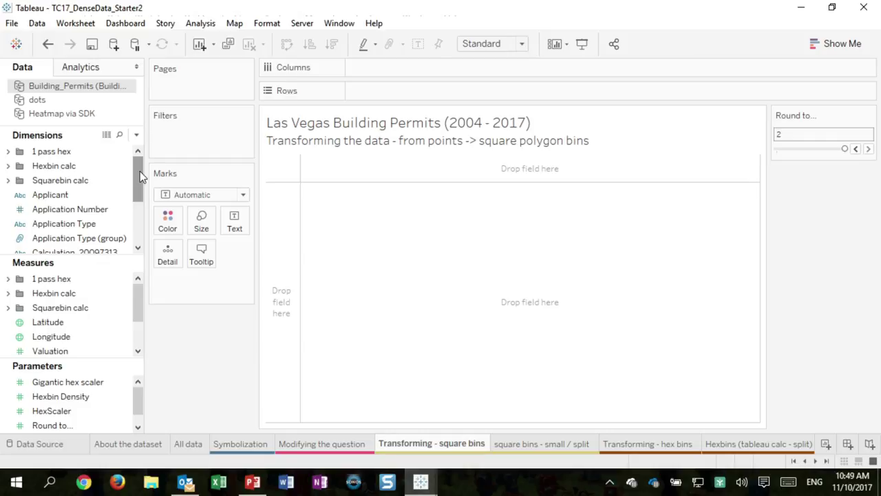
click(8, 180)
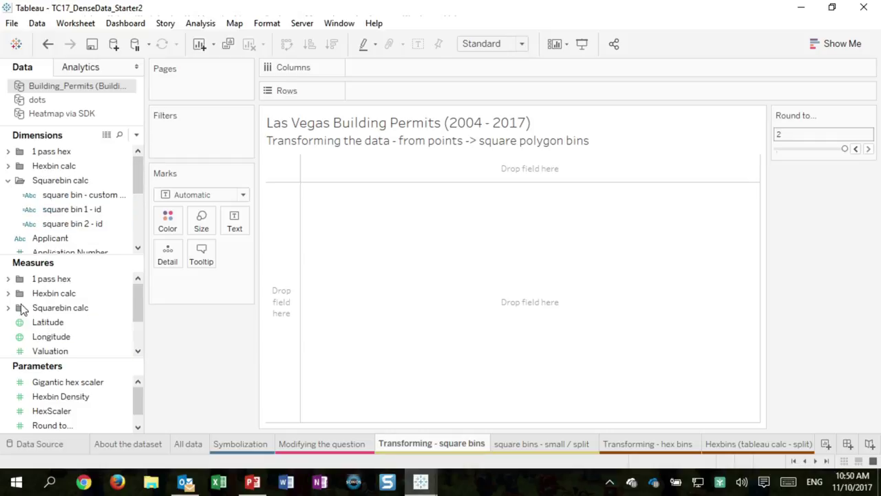
click(8, 307)
drag(137, 300, 152, 329)
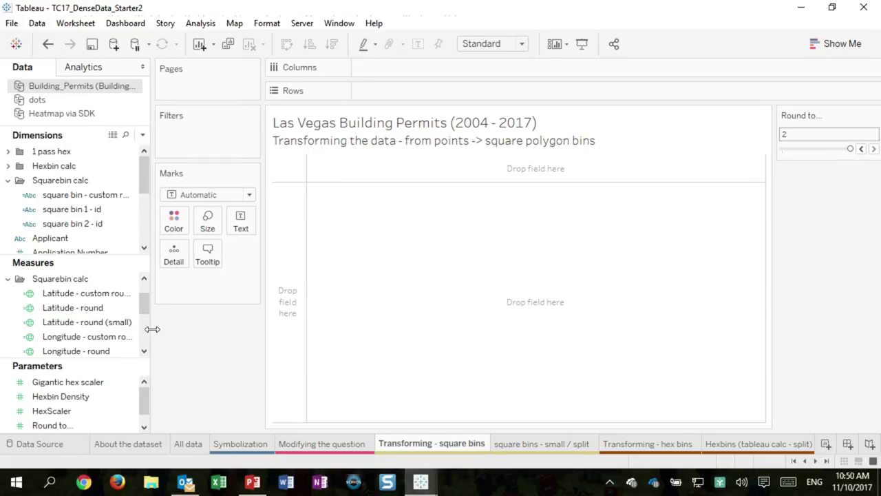
Examine the formula and the geographic role of the Latitude - round measure without changing them.
right_click(98, 310)
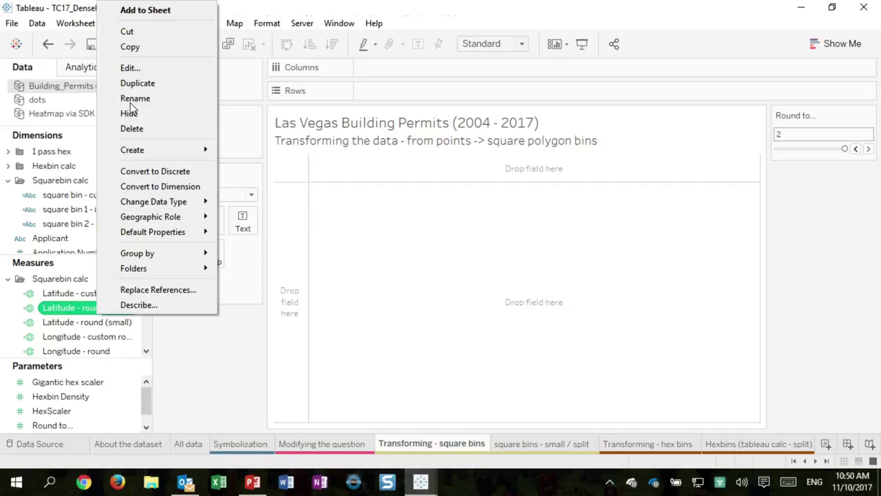
click(130, 69)
scroll(392, 200, up, 3)
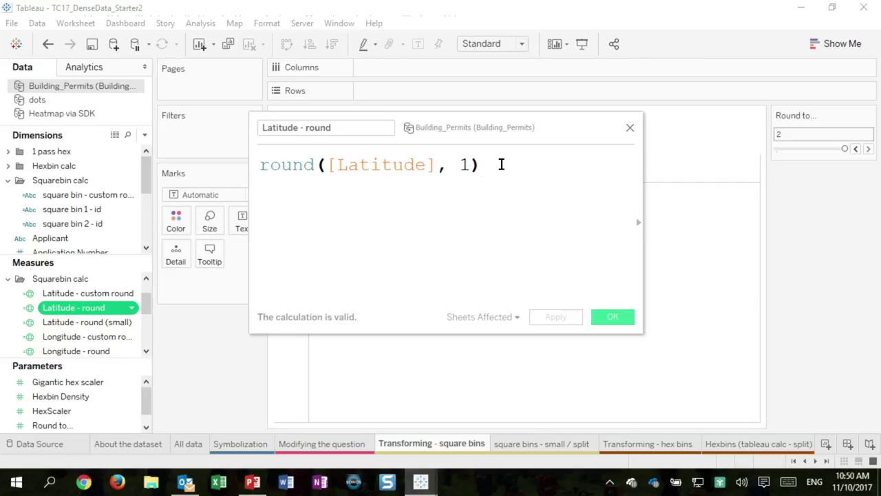
click(613, 317)
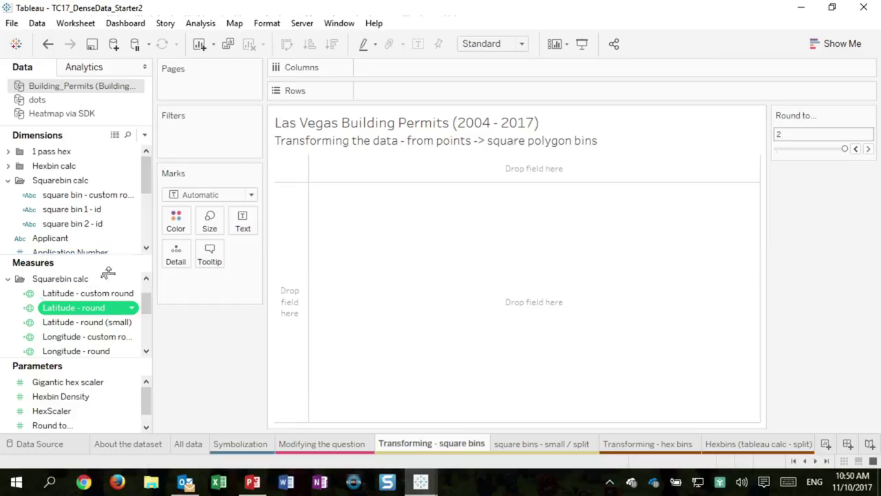
click(131, 309)
mouse_move(189, 220)
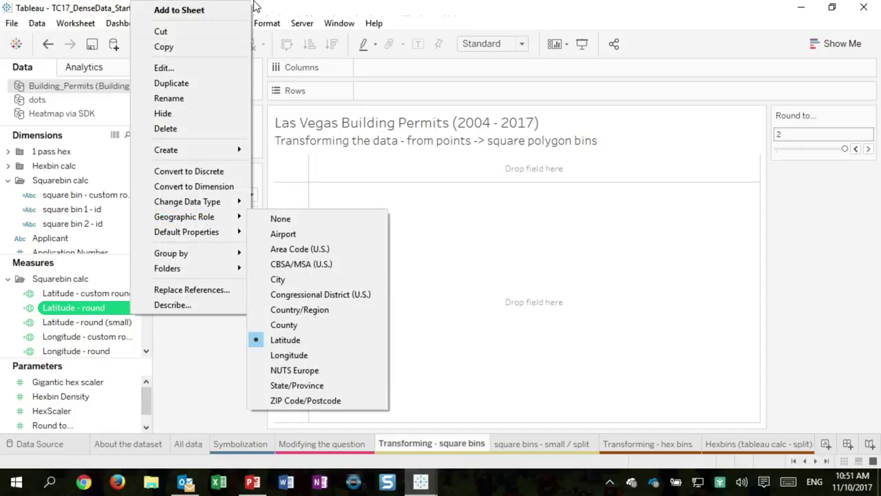
key(Escape)
key(Escape)
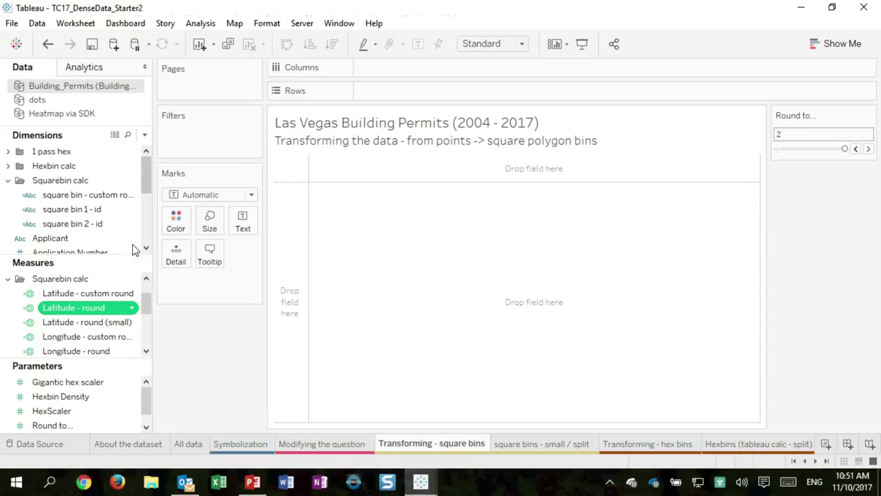
Plot the Latitude - round and Longitude - round measures together as a map.
click(96, 322)
scroll(92, 310, down, 1)
drag(92, 304, 73, 296)
click(73, 294)
ctrl+click(87, 339)
drag(86, 343, 427, 292)
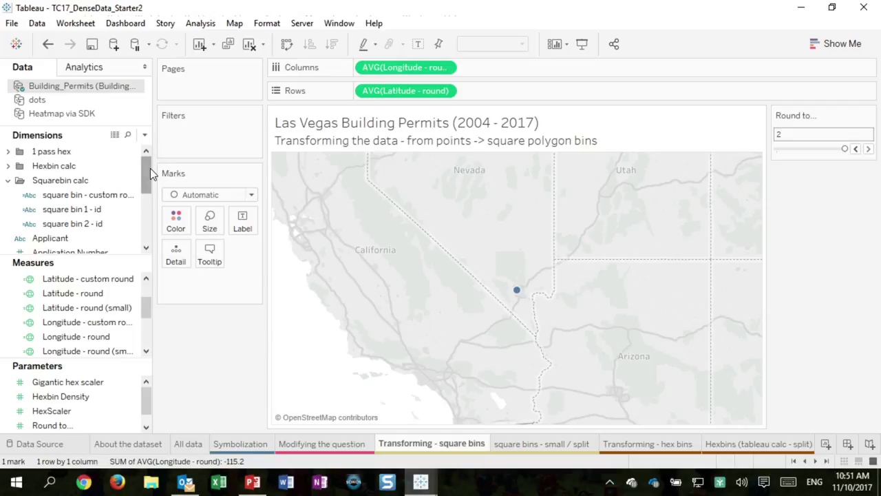
Read the full formula of the square bin 1 - id dimension and close the calculation.
click(84, 212)
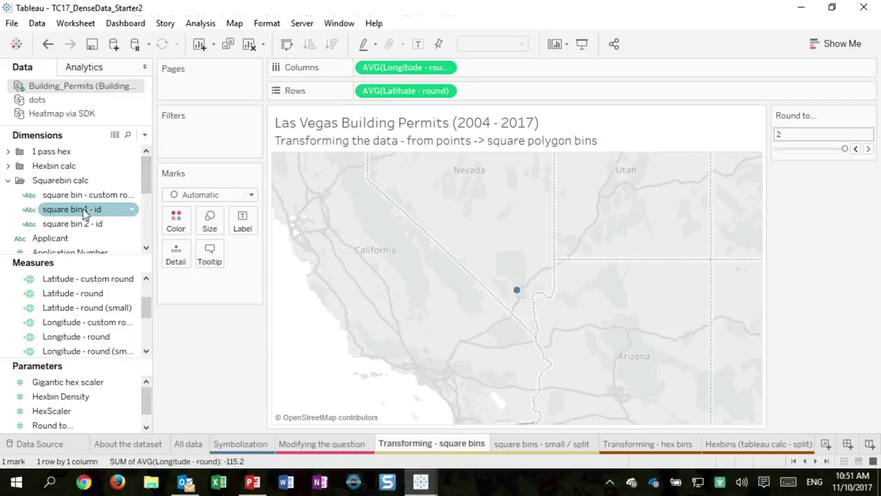
right_click(82, 209)
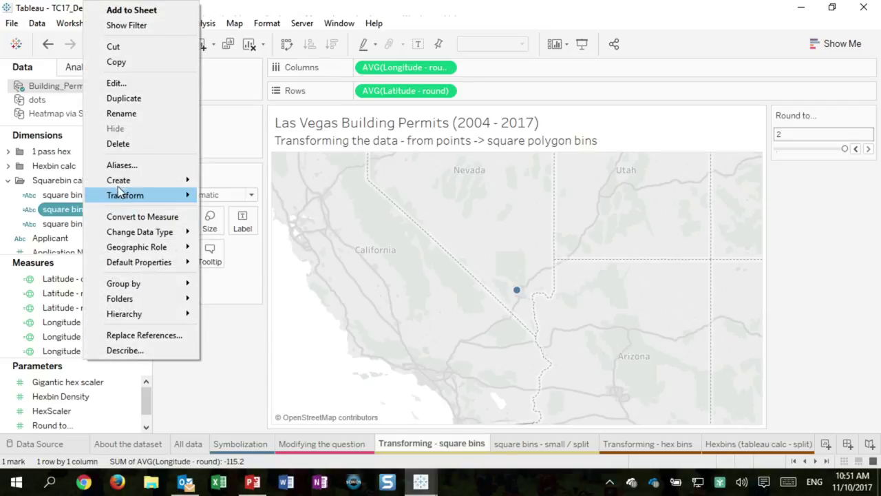
click(115, 83)
ctrl+scroll(403, 220, up, 4)
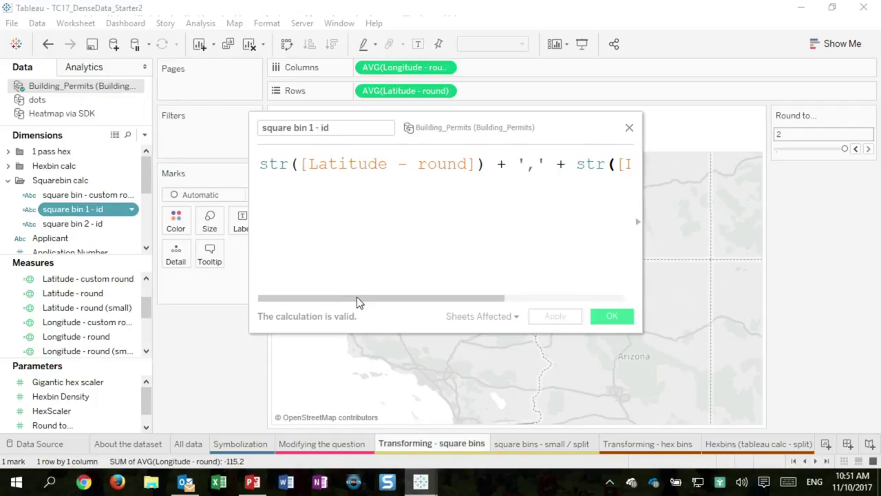
drag(356, 297, 505, 302)
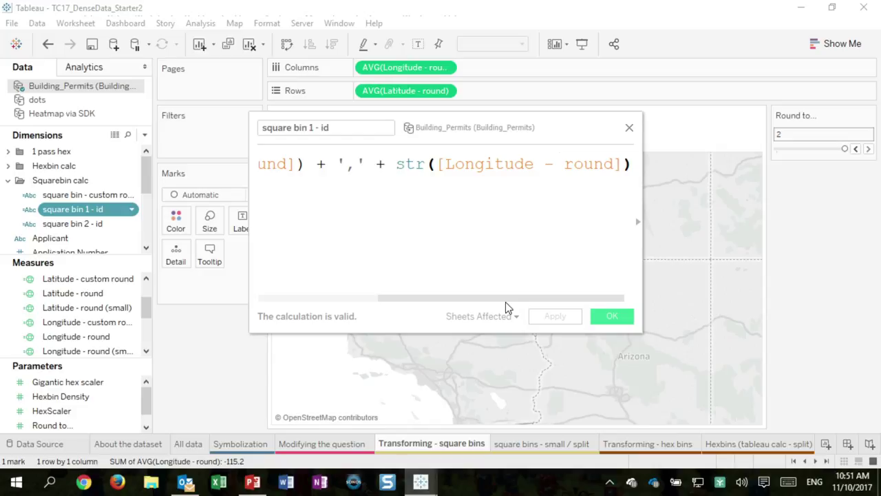
click(612, 317)
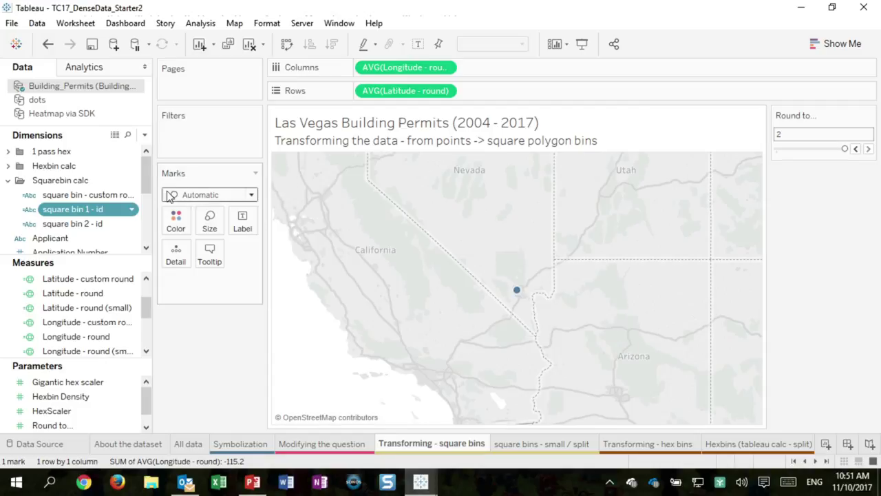
Add square bin 1 - id as detail on the map and display the bins as enlarged Square marks.
drag(91, 215, 179, 257)
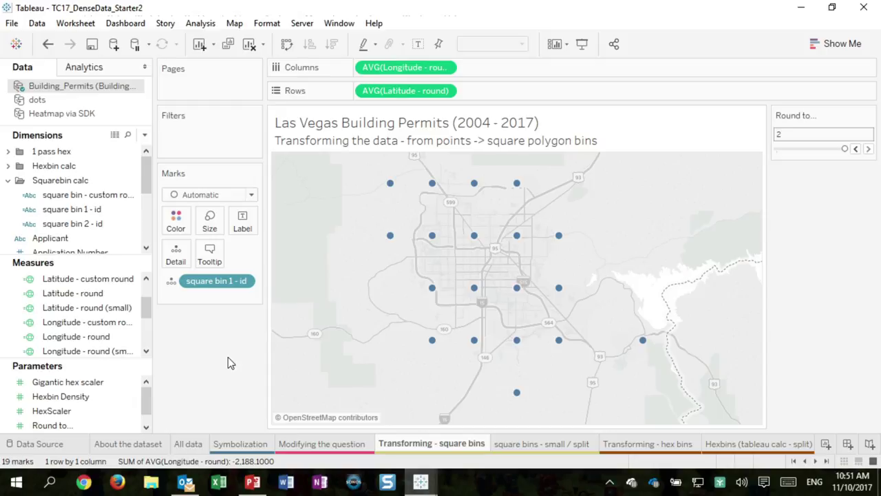
click(251, 195)
click(216, 267)
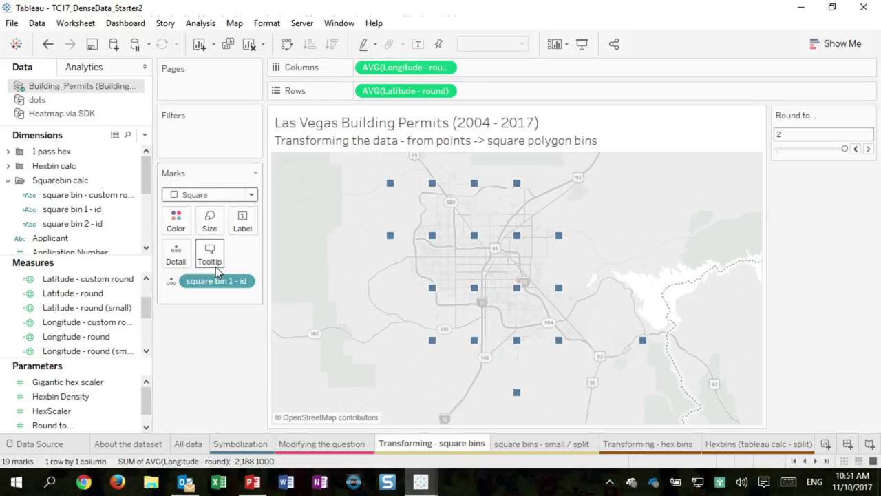
click(209, 220)
drag(238, 255, 296, 263)
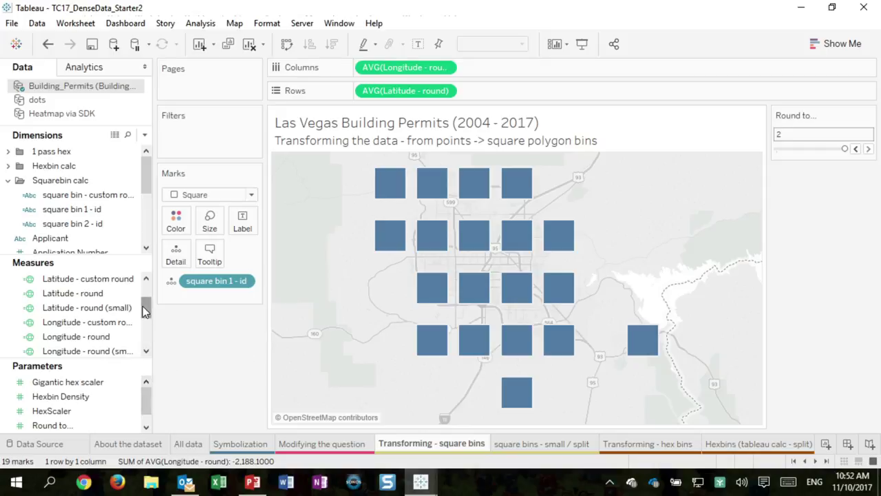
Color the square bins by Number of Records and check the darkest bin.
drag(146, 316, 149, 346)
click(100, 323)
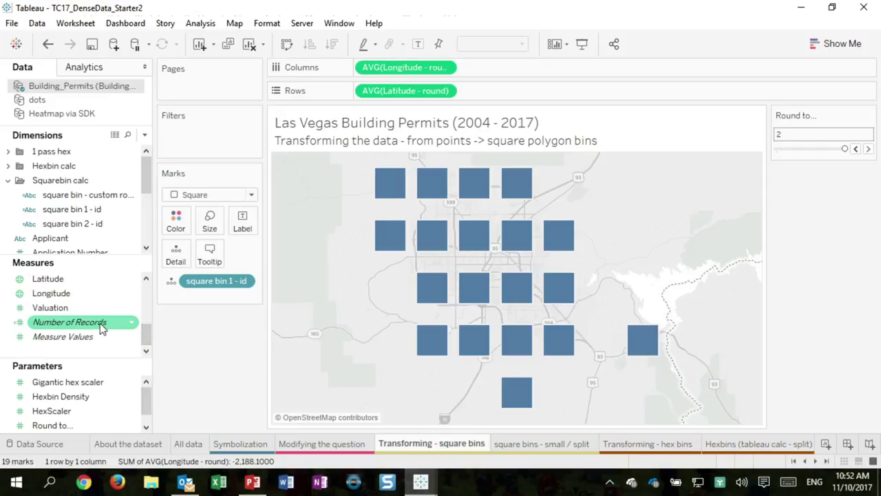
drag(100, 327, 176, 222)
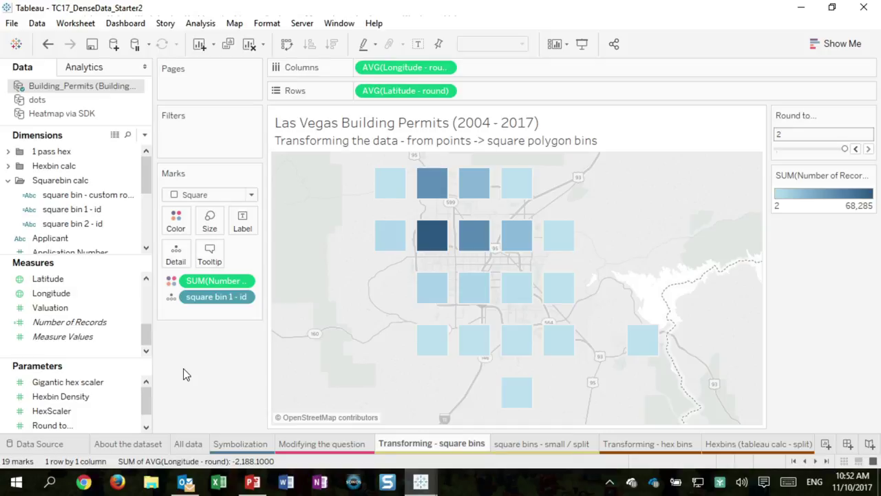
mouse_move(433, 238)
Split the map into columns by Application Type (group) and shrink the square marks until they no longer overlap.
drag(148, 176, 149, 194)
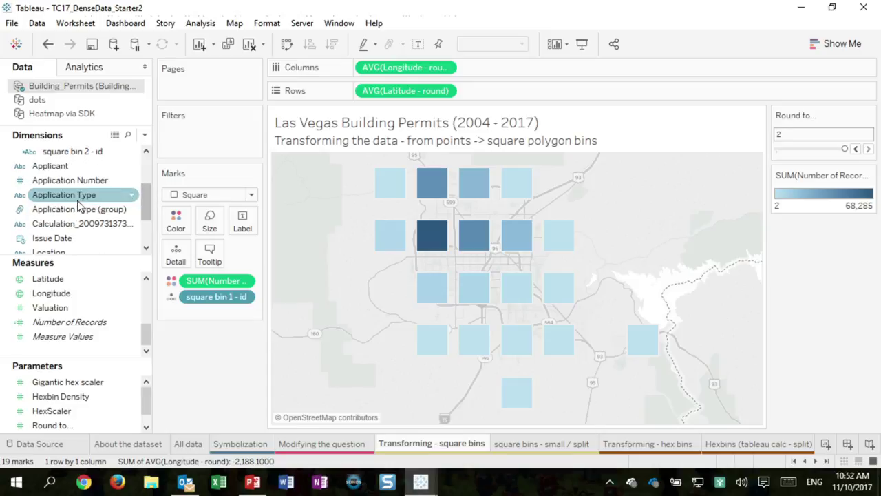
click(71, 211)
drag(71, 215, 352, 67)
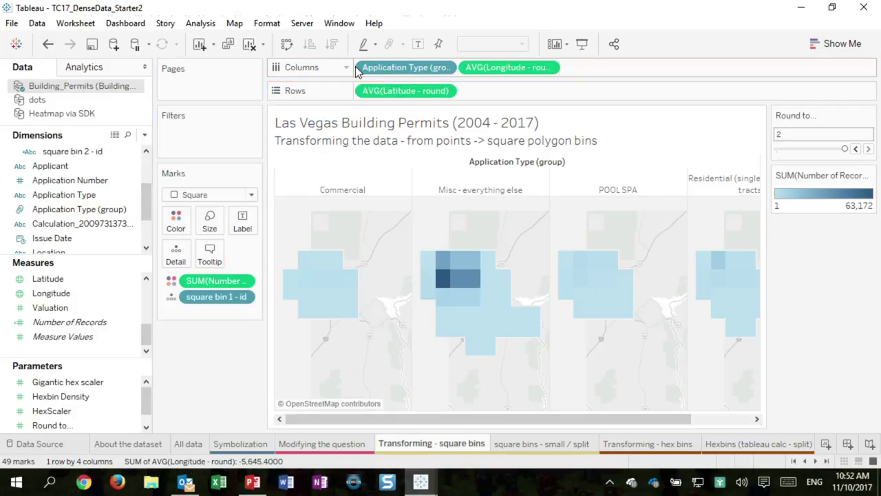
click(210, 220)
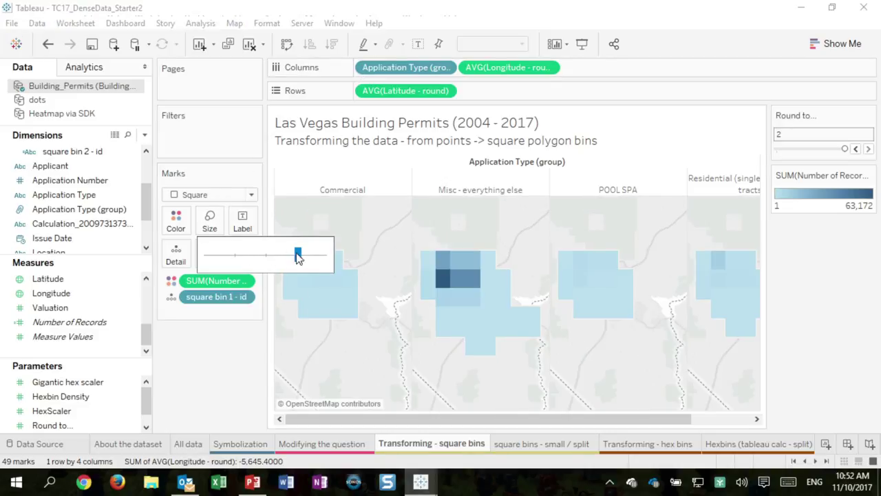
drag(297, 256, 272, 255)
drag(272, 256, 266, 255)
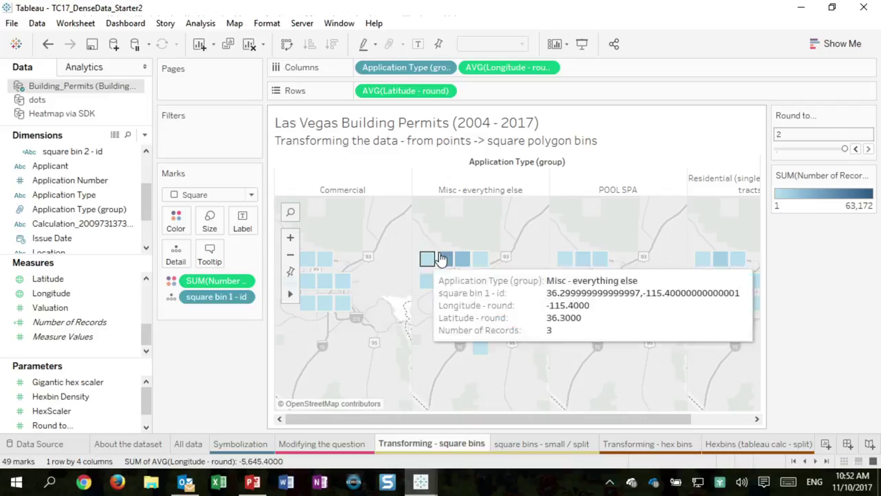
click(467, 189)
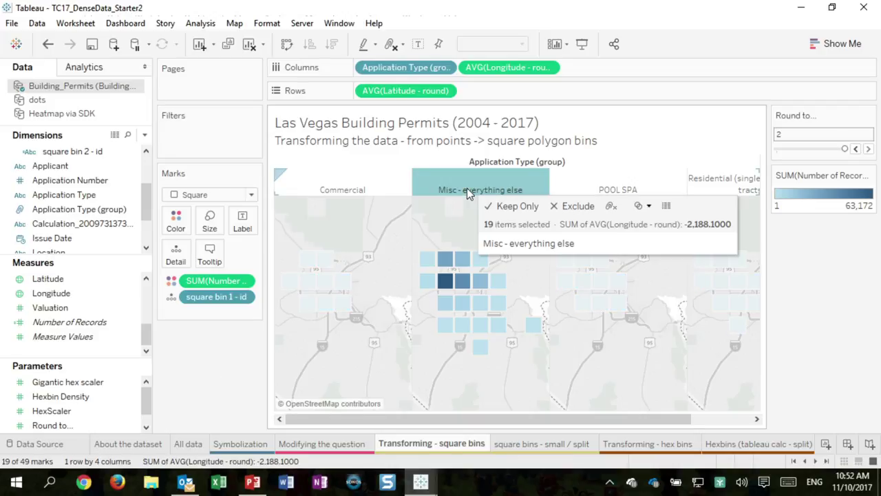
key(Escape)
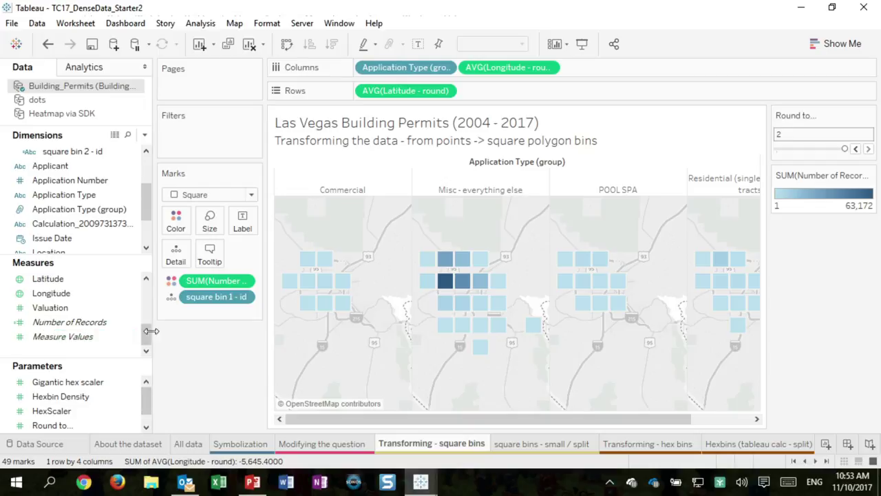
Read the full formula of the Latitude - custom round measure, noting its Round to... parameter, and close the calculation.
drag(146, 336, 146, 310)
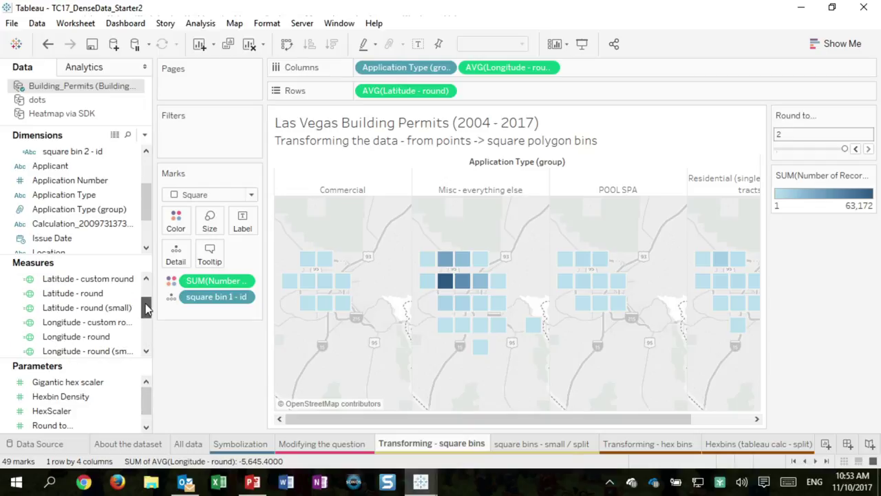
right_click(101, 279)
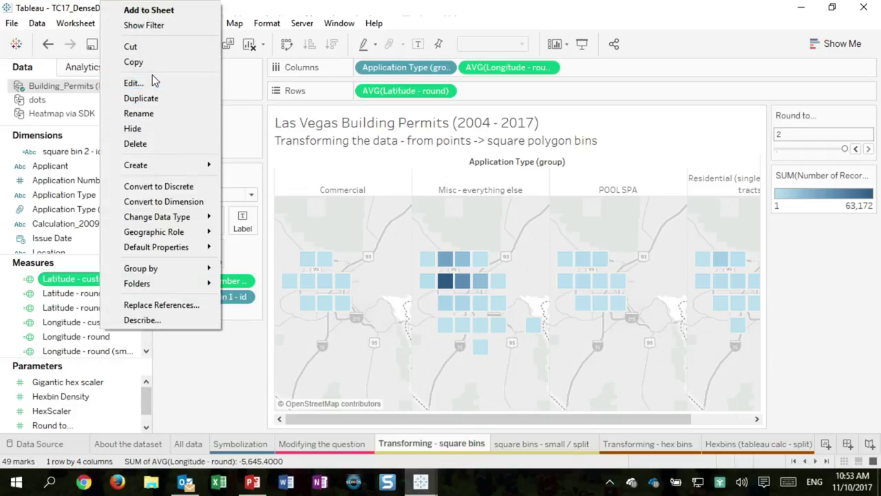
key(Escape)
right_click(110, 282)
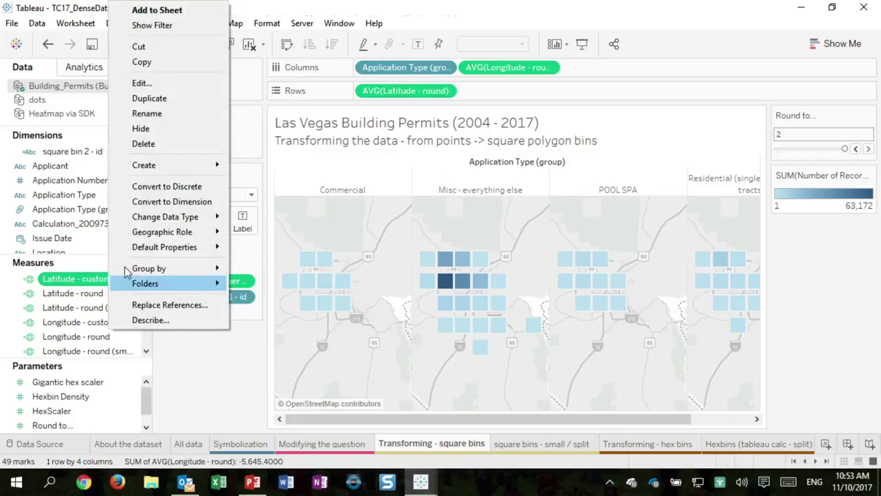
click(142, 83)
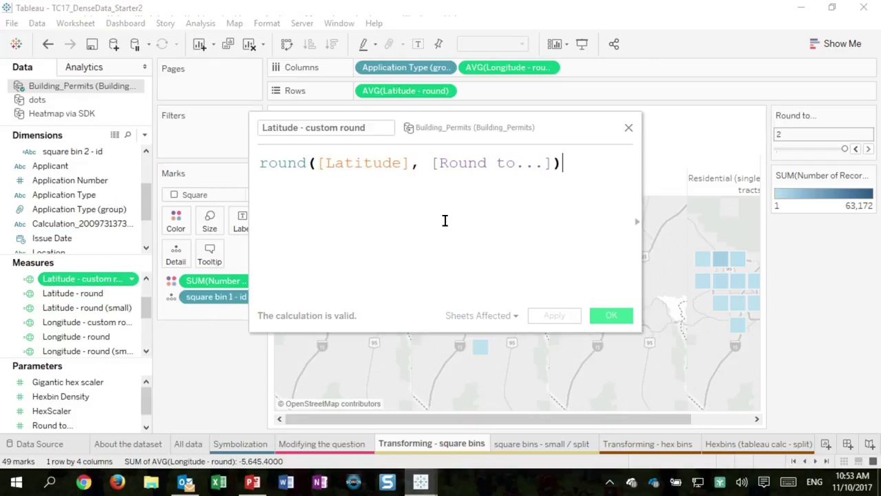
drag(435, 164, 554, 165)
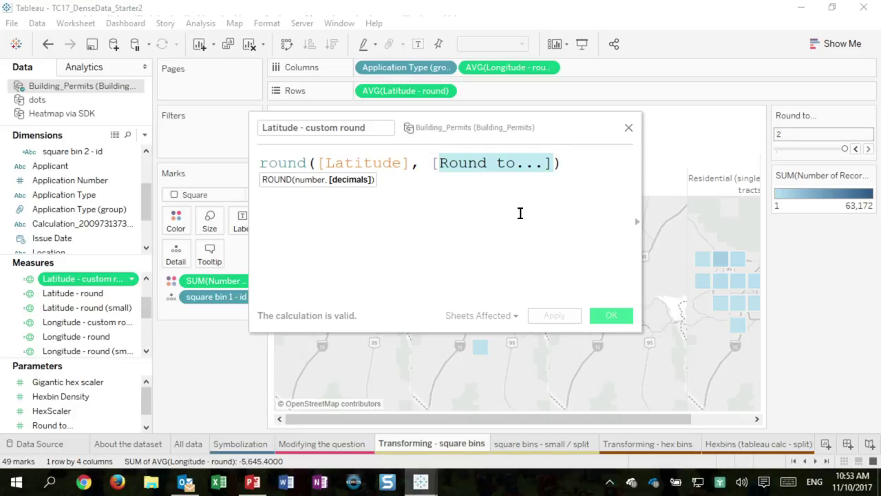
key(End)
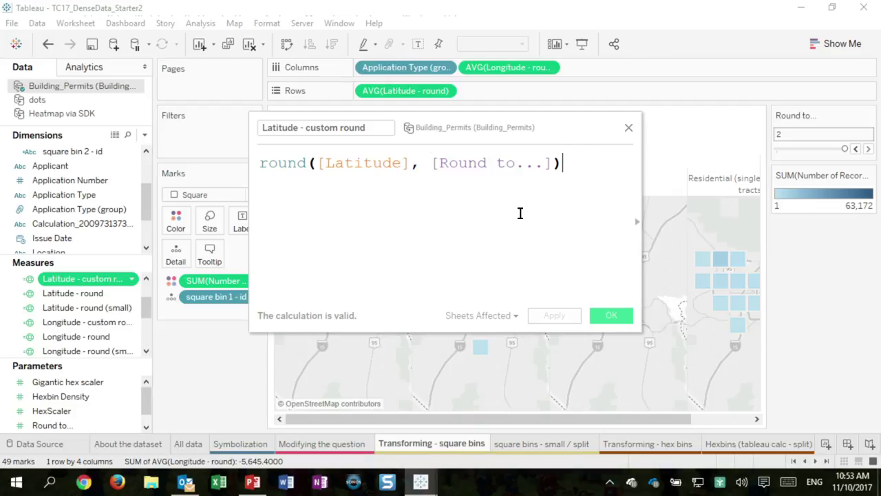
click(628, 128)
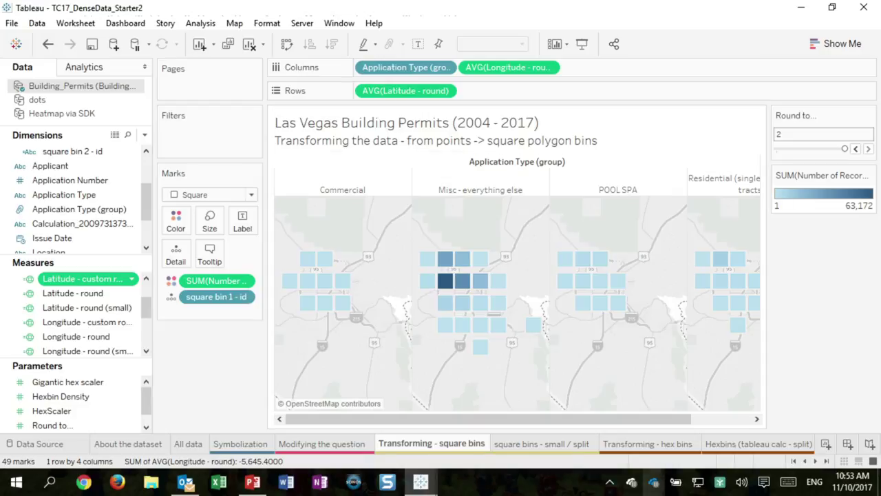
Go to the Transforming - hex bins sheet, collapse the Squarebin calc folders and expand the Hexbin calc measures folder.
click(654, 444)
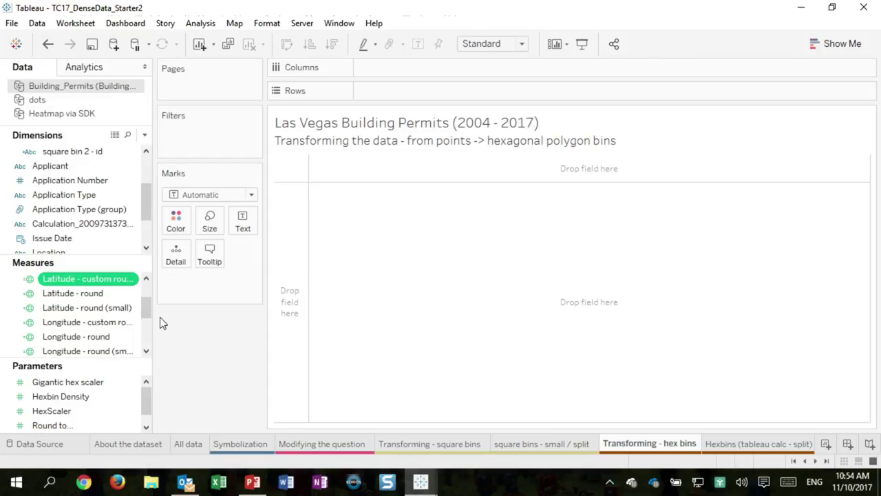
scroll(145, 303, up, 1)
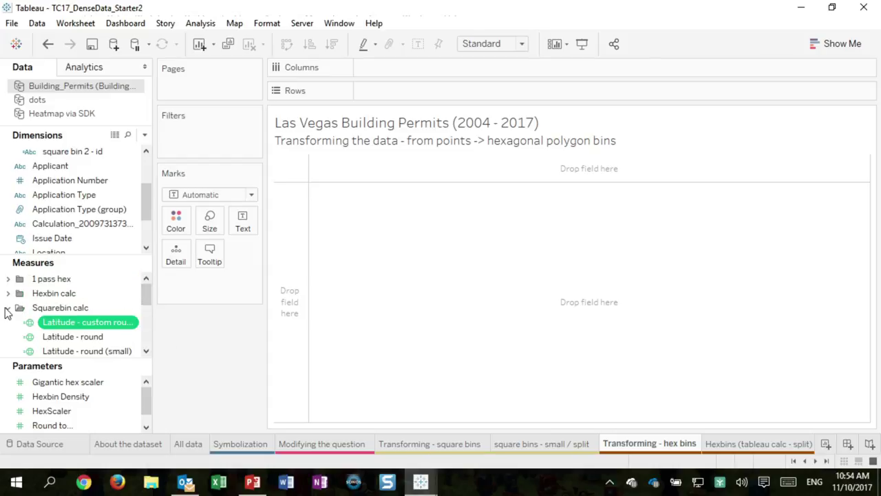
click(8, 307)
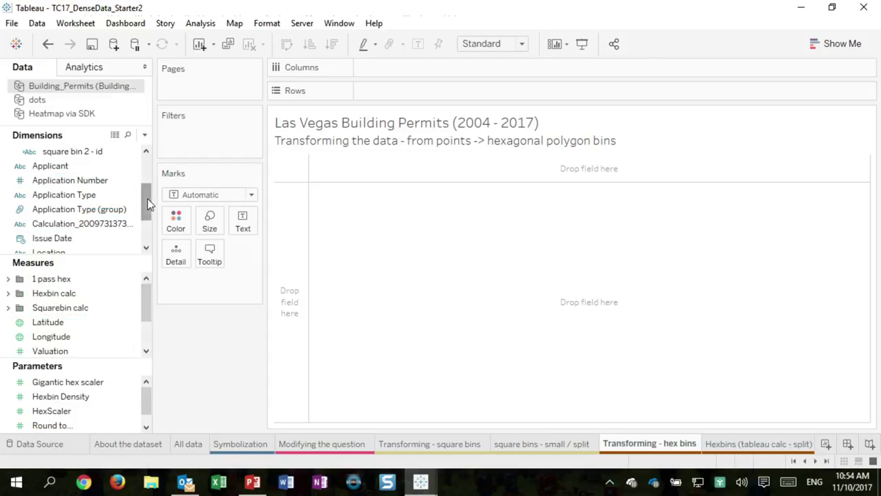
scroll(148, 198, up, 2)
click(7, 179)
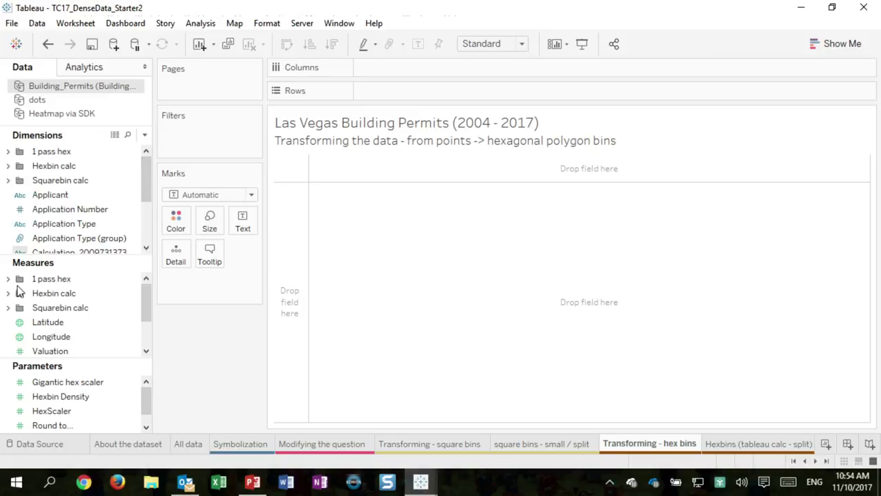
click(7, 294)
Read the formula of the HexbinX measure at an enlarged text size and close the calculation.
click(60, 310)
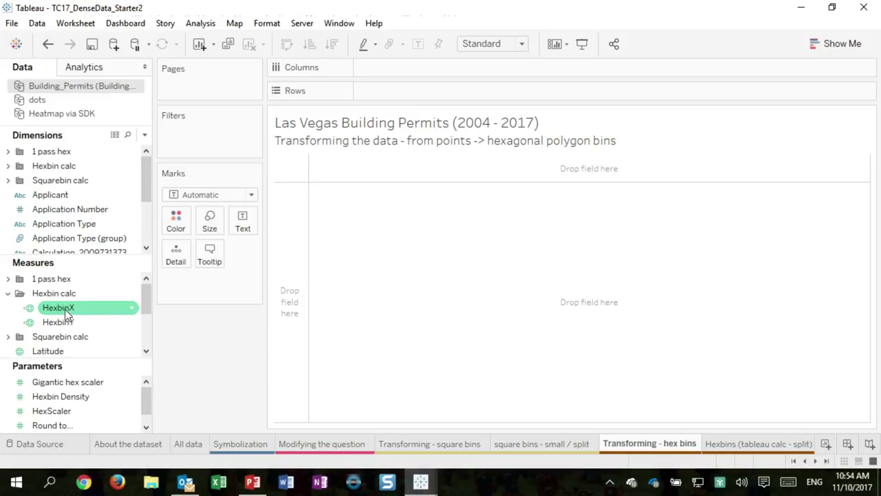
right_click(67, 314)
click(100, 69)
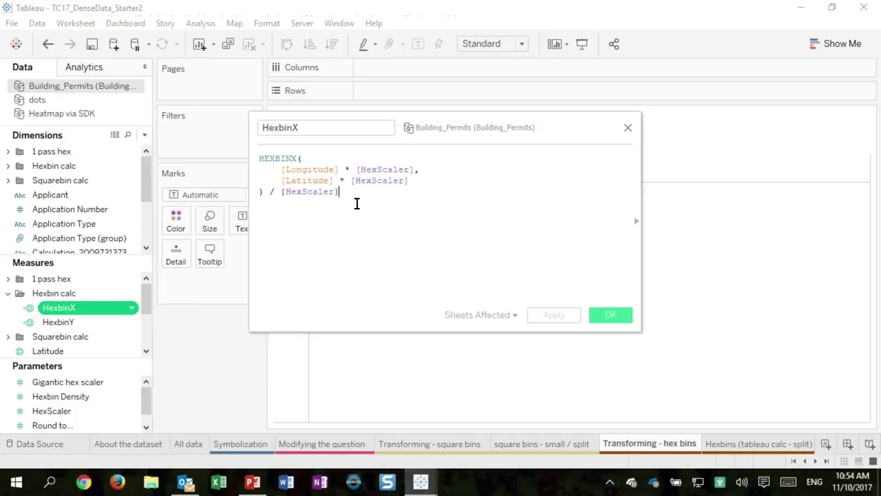
scroll(365, 202, up, 5)
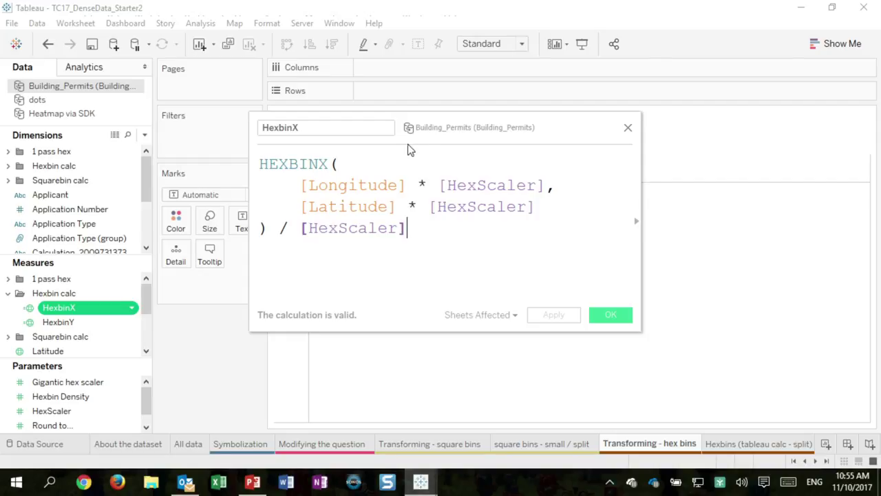
click(627, 131)
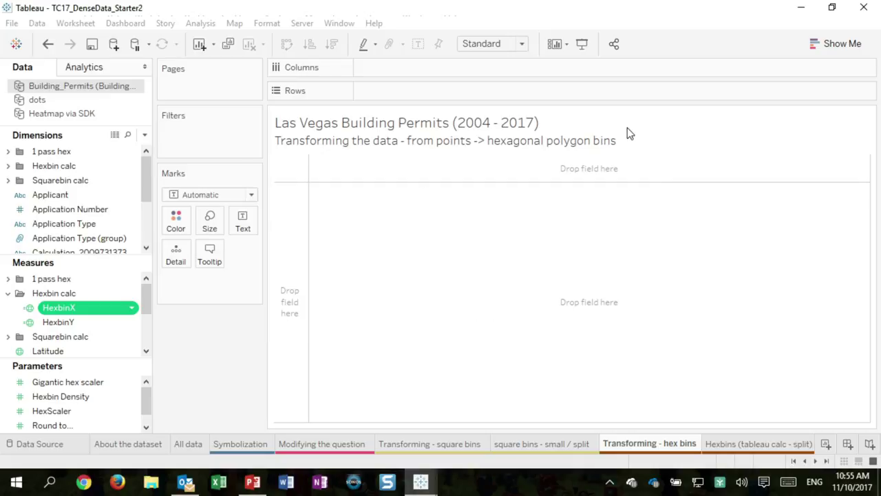
Read the formula of the HexbinY measure, highlight its HEXBINY function, and close the calculation.
right_click(62, 322)
click(112, 77)
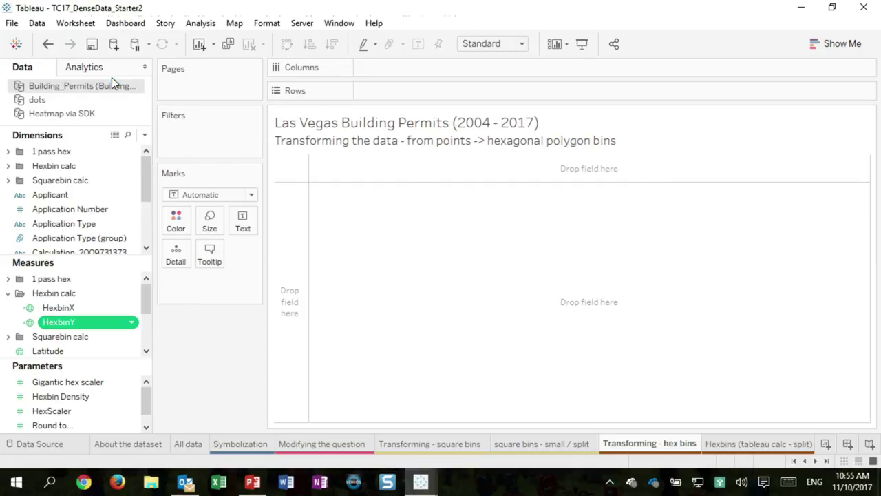
scroll(393, 227, up, 2)
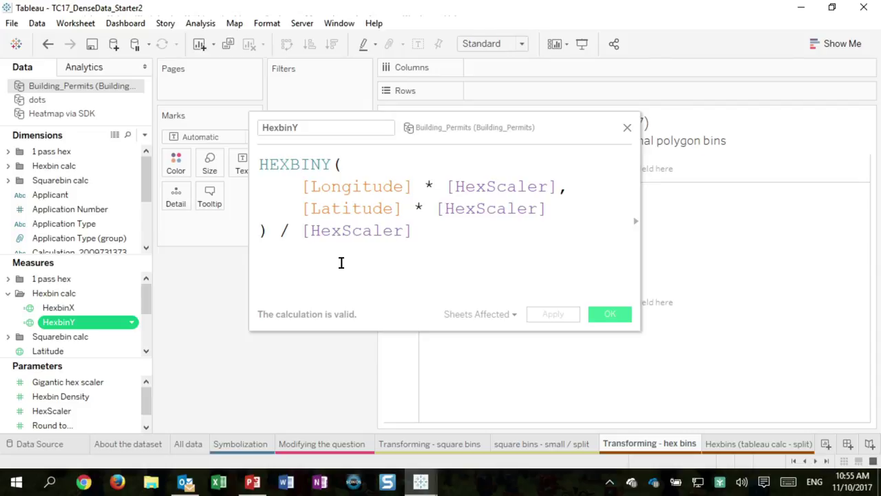
drag(331, 164, 259, 164)
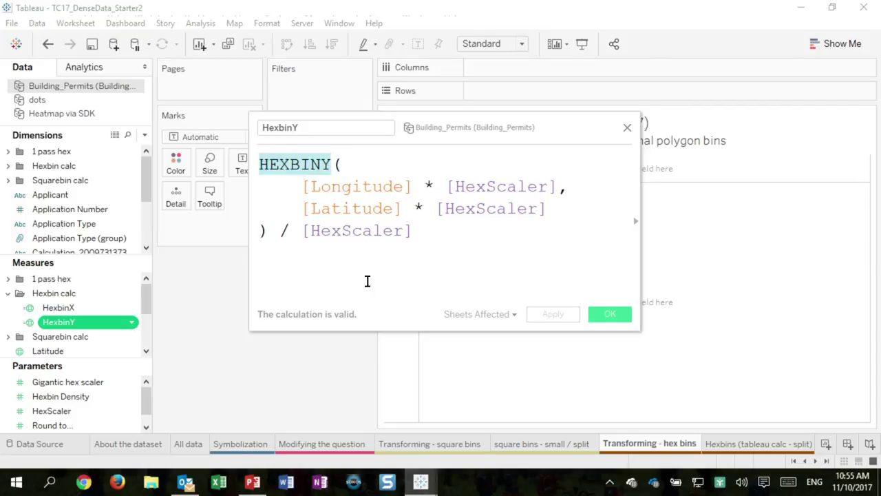
click(627, 129)
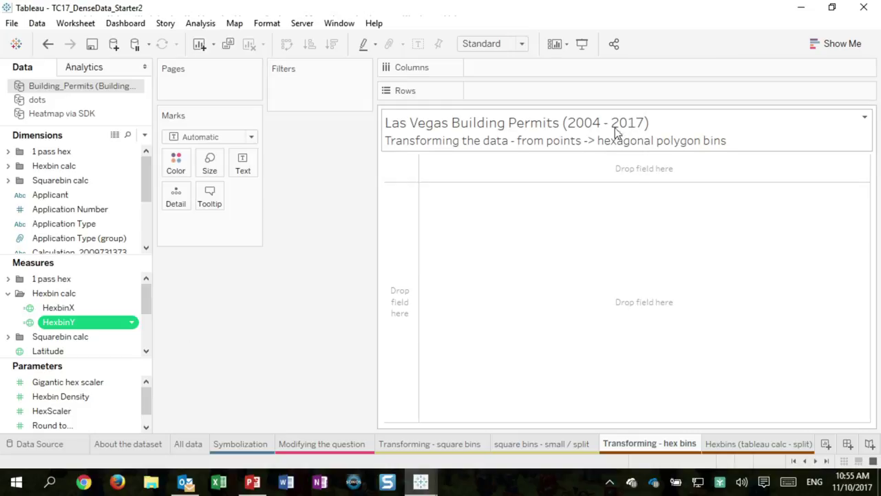
Map HexbinX and HexbinY together in the empty view and add HexbinID from the Hexbin calc dimensions as detail.
click(76, 308)
ctrl+click(71, 323)
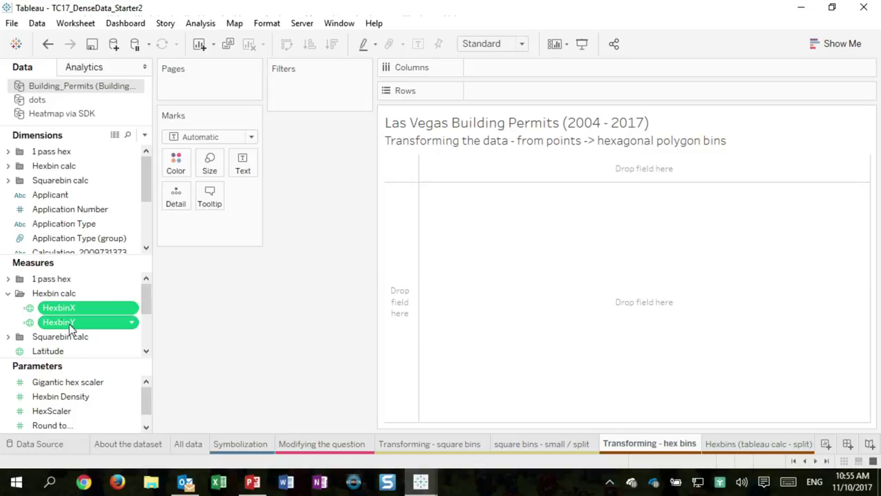
drag(74, 309, 515, 311)
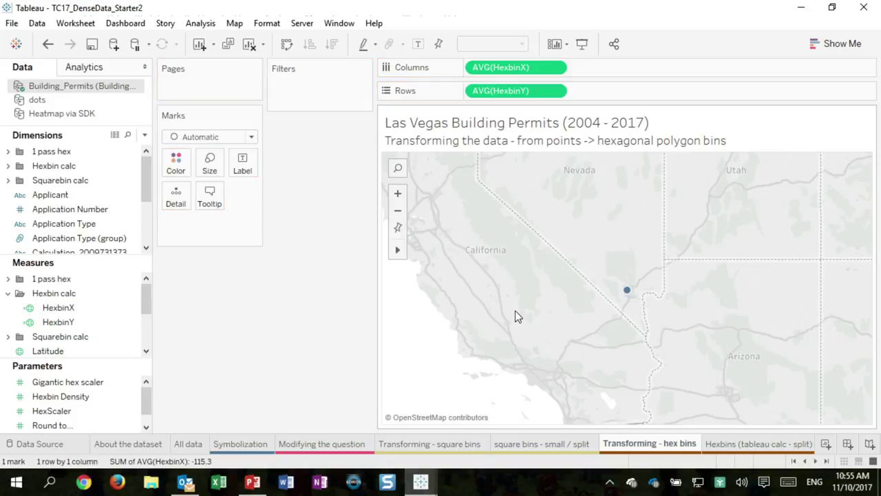
click(8, 166)
click(49, 182)
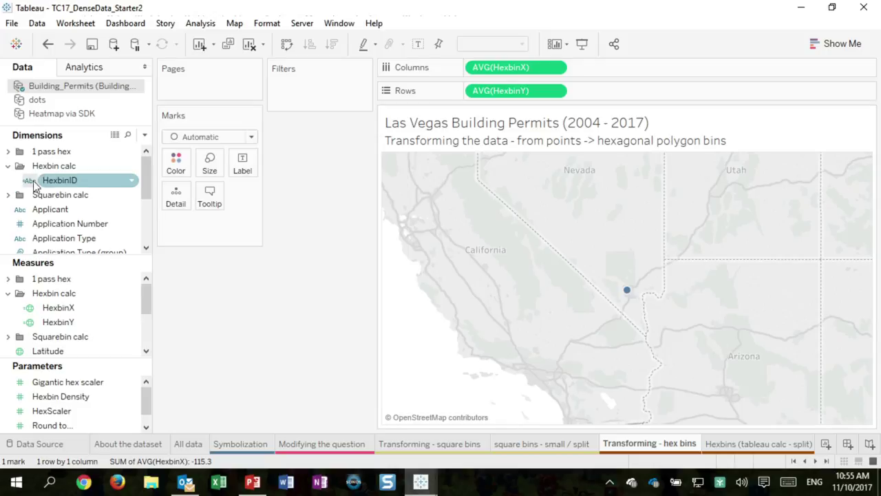
drag(49, 189, 172, 199)
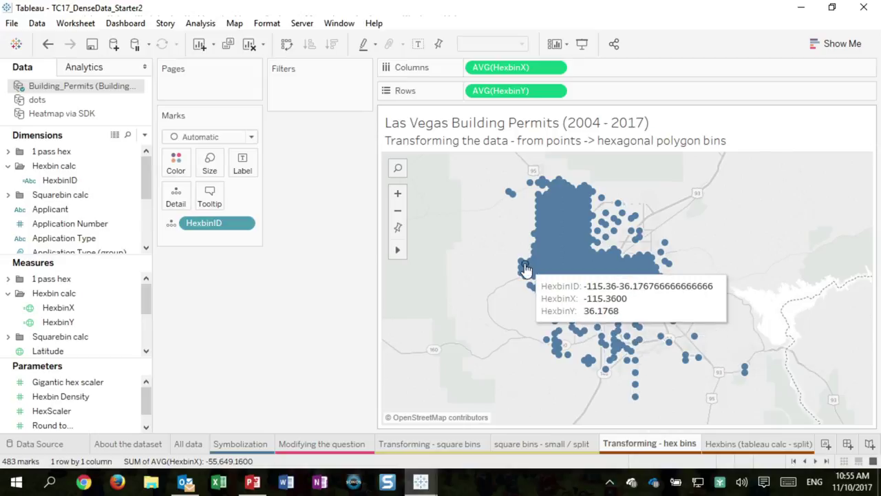
Set the mark type to Circle and shrink the marks until neighbouring hexbins no longer overlap.
drag(479, 171, 778, 423)
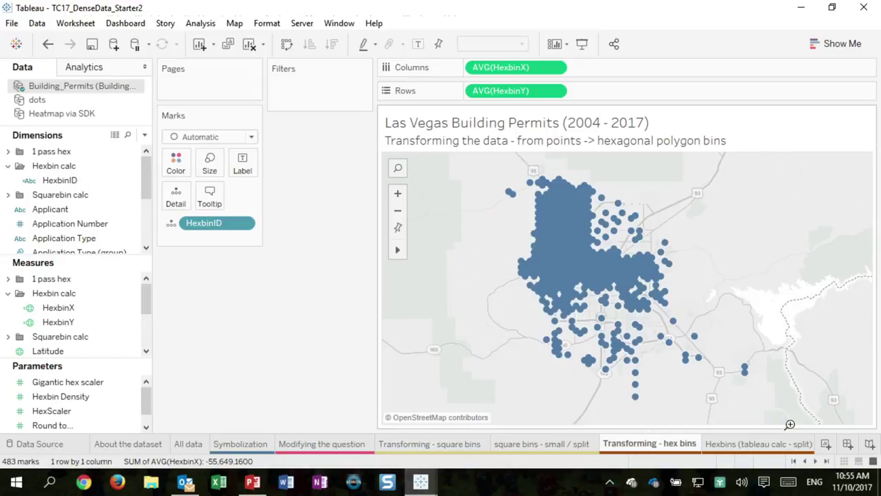
click(252, 138)
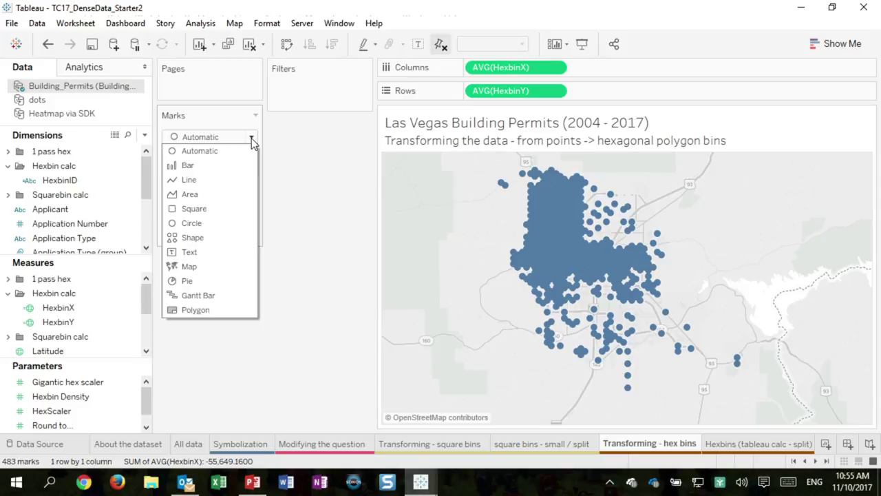
click(207, 222)
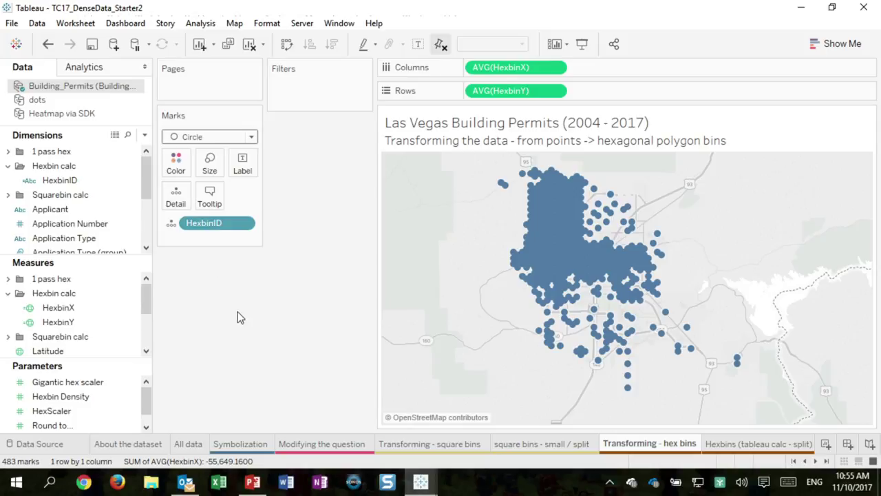
click(212, 169)
drag(234, 197, 225, 201)
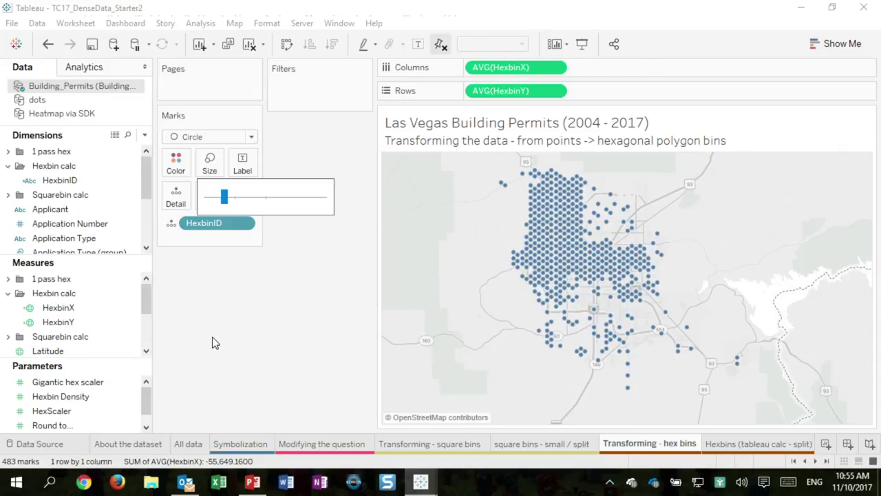
Color the hexbin circles by Number of Records.
scroll(145, 298, down, 5)
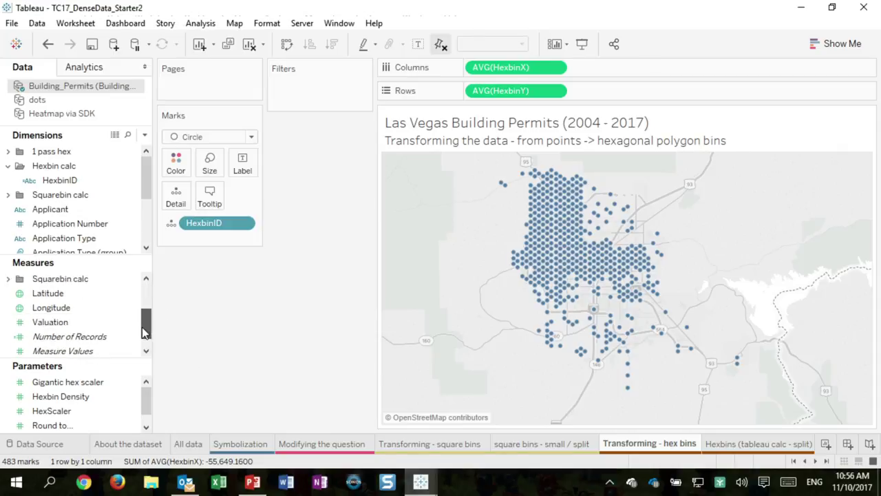
drag(69, 321, 175, 166)
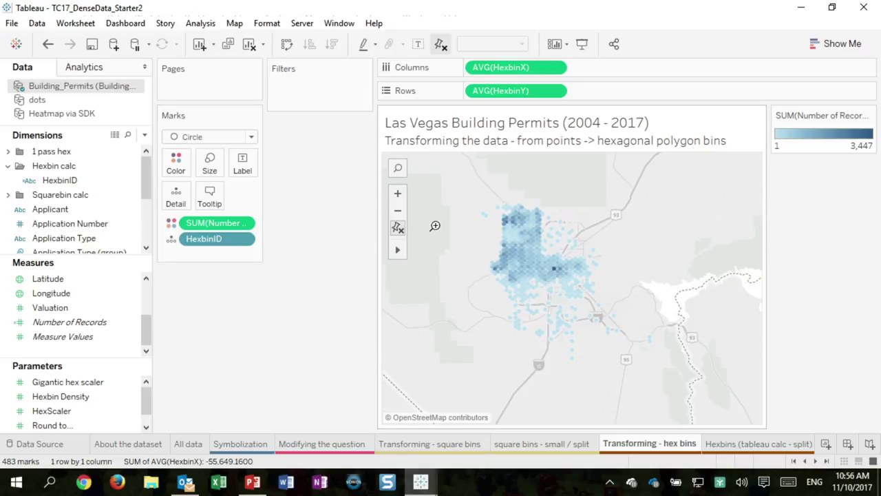
drag(449, 182, 638, 350)
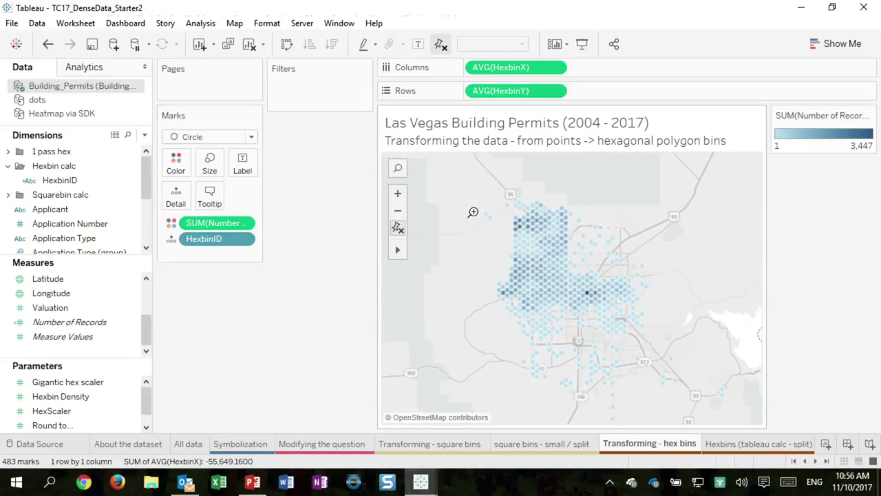
Apply the Red-Gold palette to Number of Records and select the dense cluster of bins in the city's northwest.
click(176, 164)
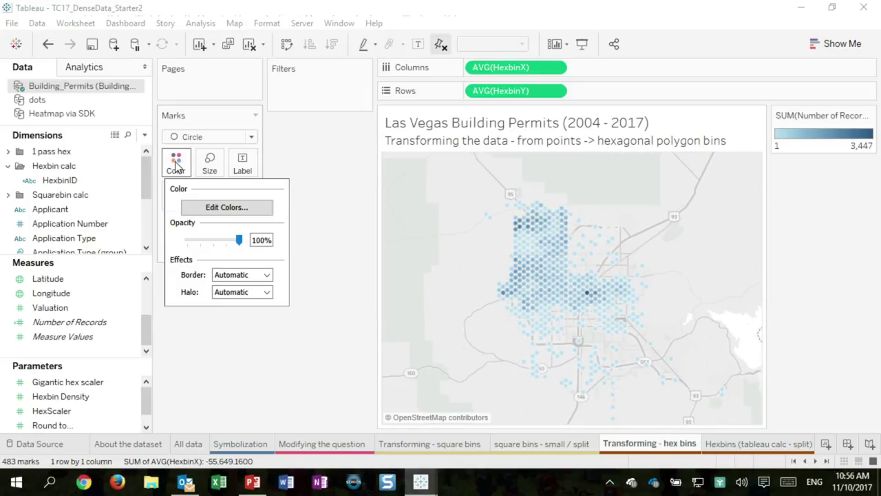
click(216, 207)
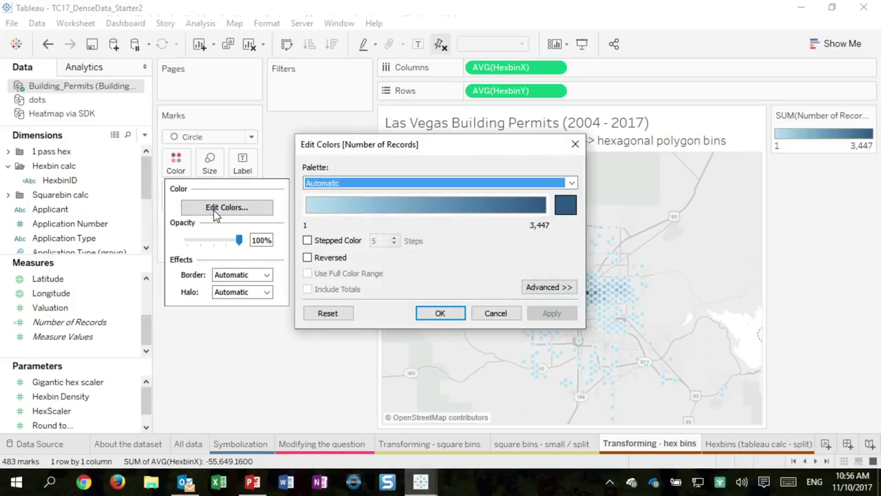
click(367, 185)
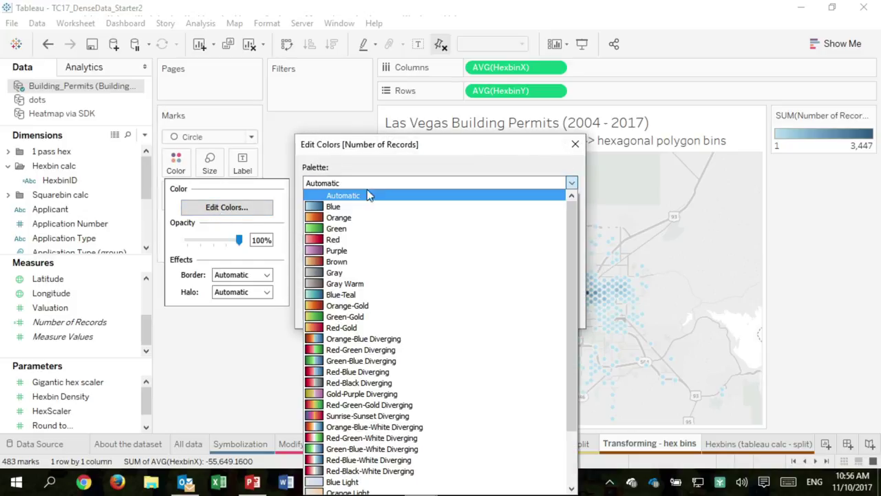
click(354, 327)
click(444, 312)
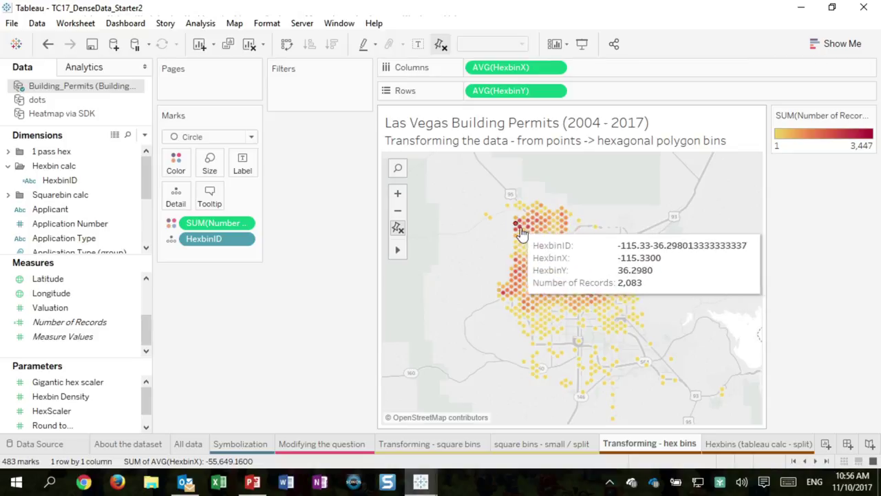
drag(498, 200, 561, 248)
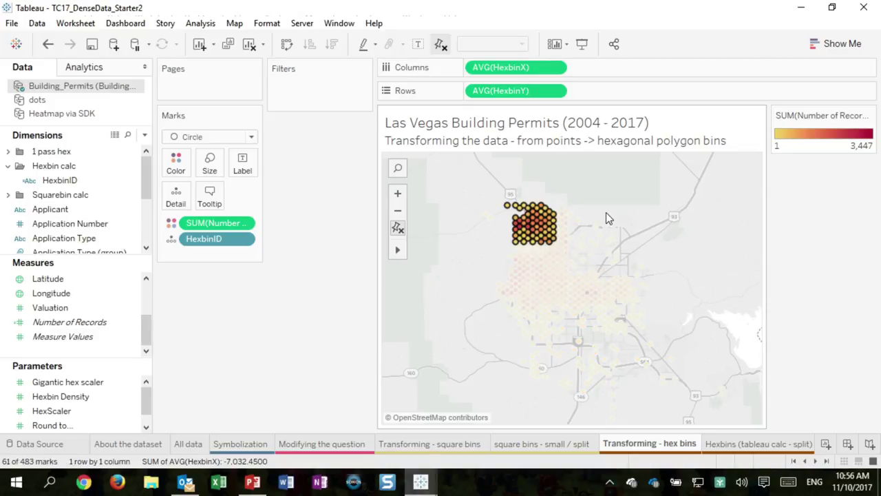
Highlight the sparse hexbins across the city's south for inspection and clear the selection.
click(606, 213)
drag(726, 418, 483, 317)
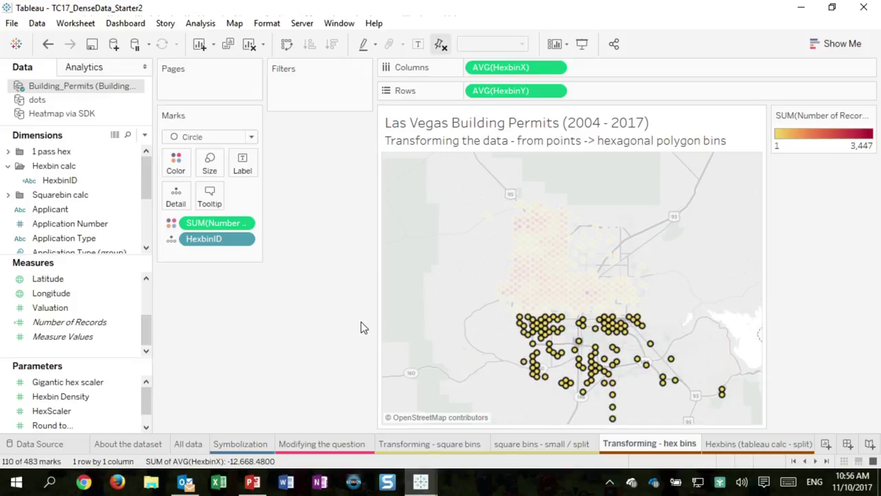
key(Escape)
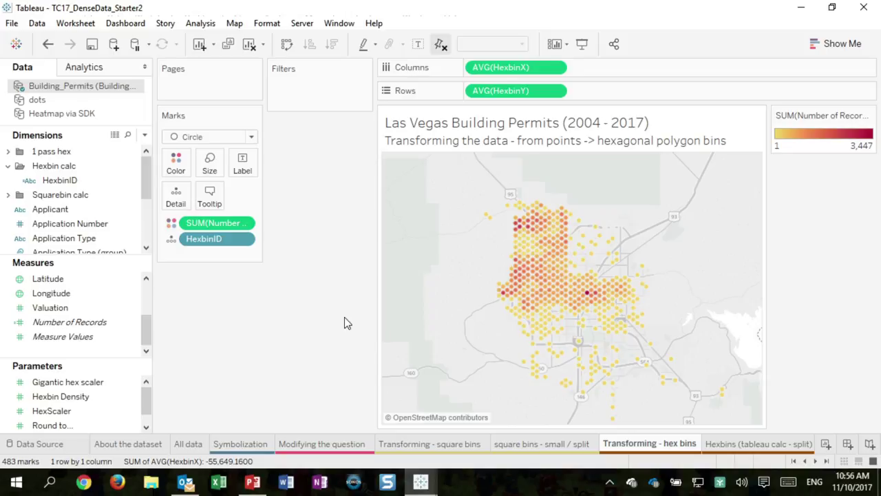
Open the Hexbins (tableau calc - split) sheet and compare the Commercial and Residential hexbin maps.
click(790, 445)
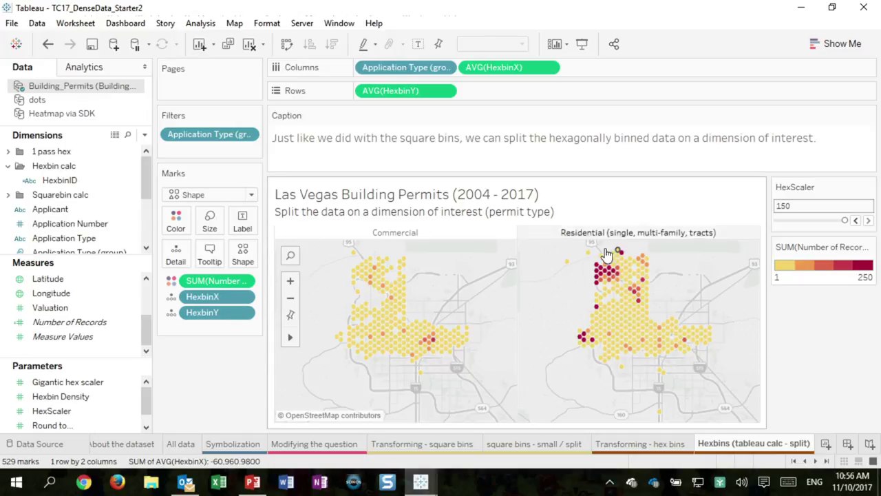
mouse_move(606, 267)
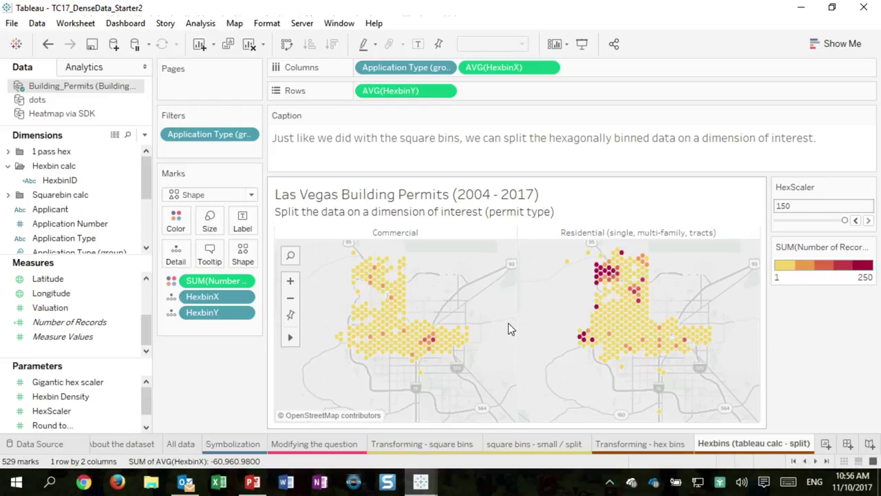
Open the World-wide hex sheet and magnify the map until individual hexagon polygons can be inspected.
click(816, 461)
click(816, 461)
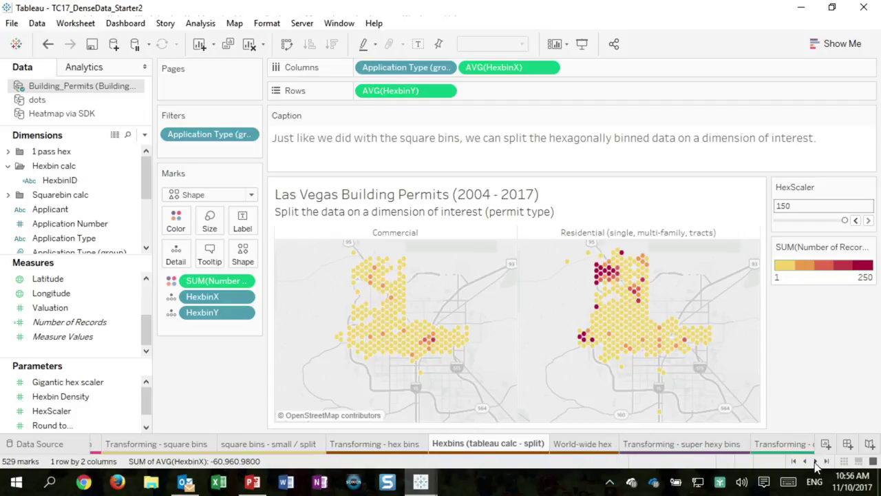
click(597, 451)
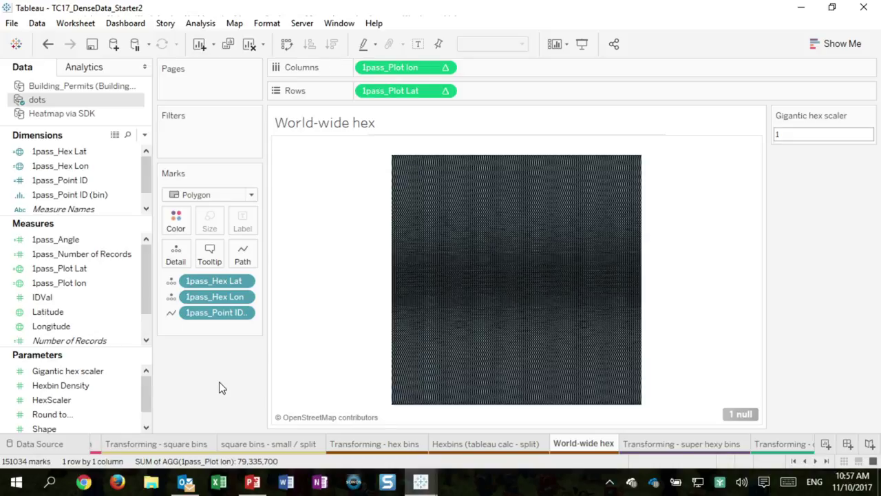
drag(443, 270, 485, 311)
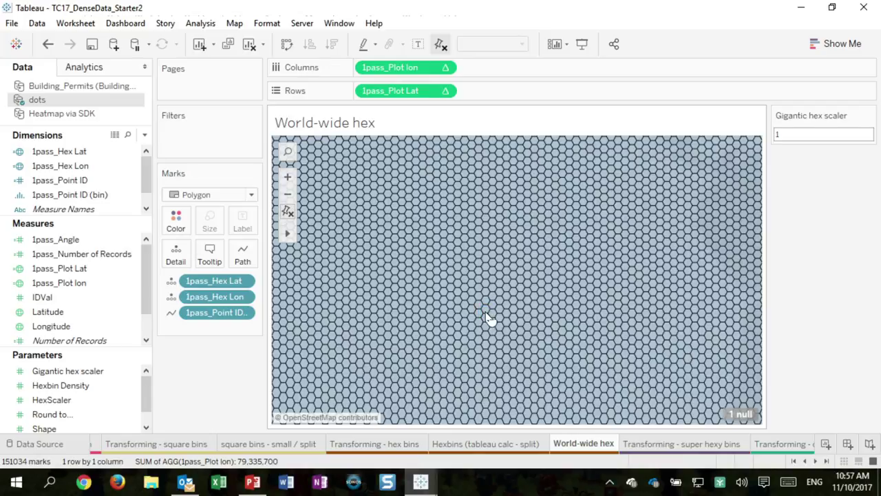
drag(403, 247, 496, 339)
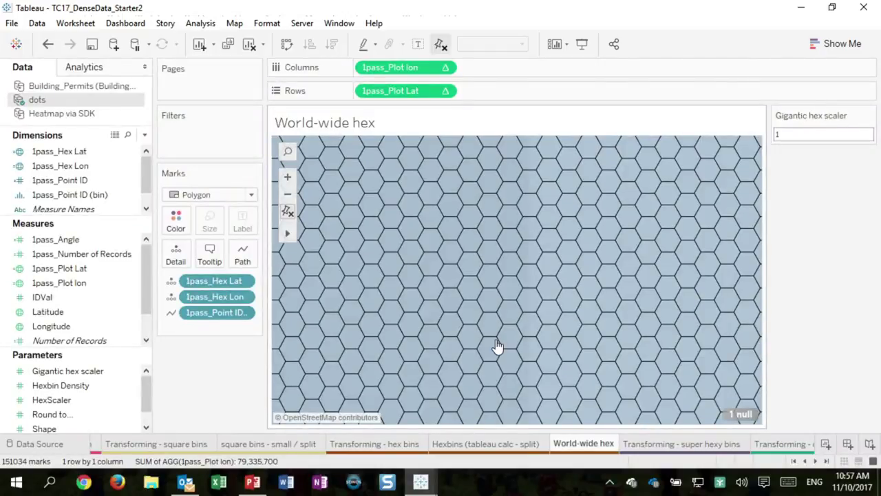
Examine how the hexagons' shape changes with latitude, following the grid north from the equator to the Washington and Oregon coast.
mouse_move(505, 317)
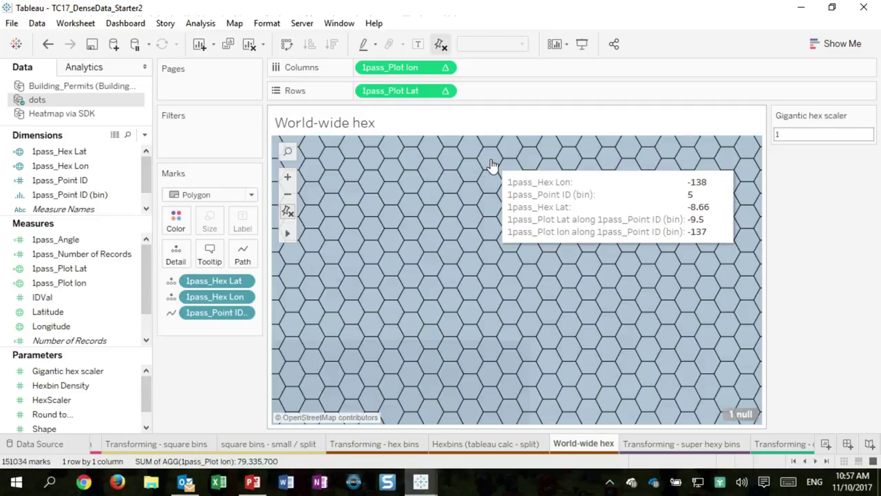
drag(491, 166, 490, 393)
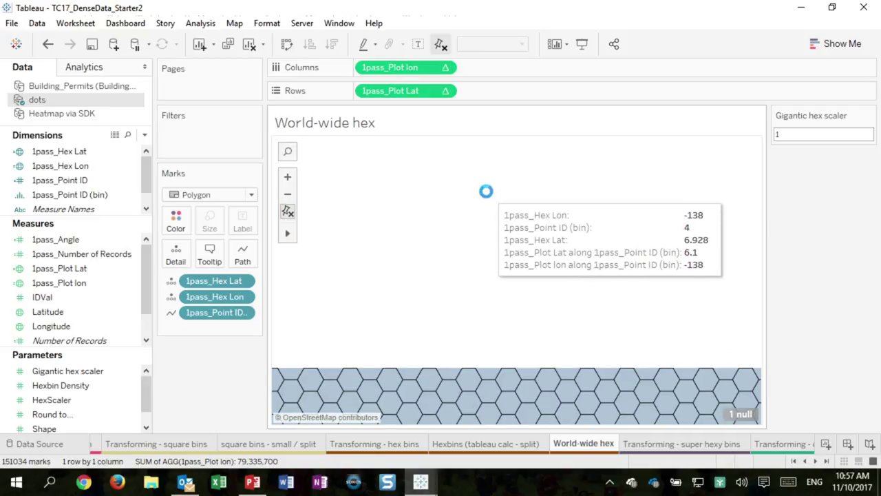
drag(485, 140, 488, 161)
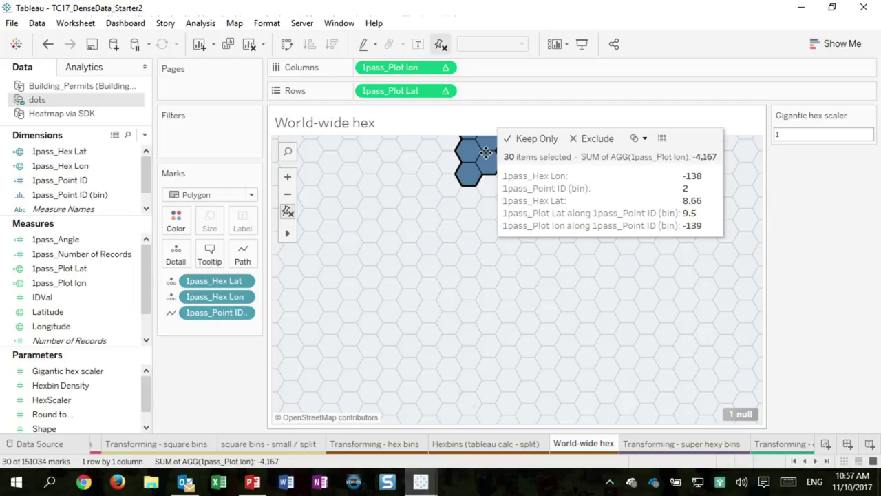
drag(482, 240, 492, 366)
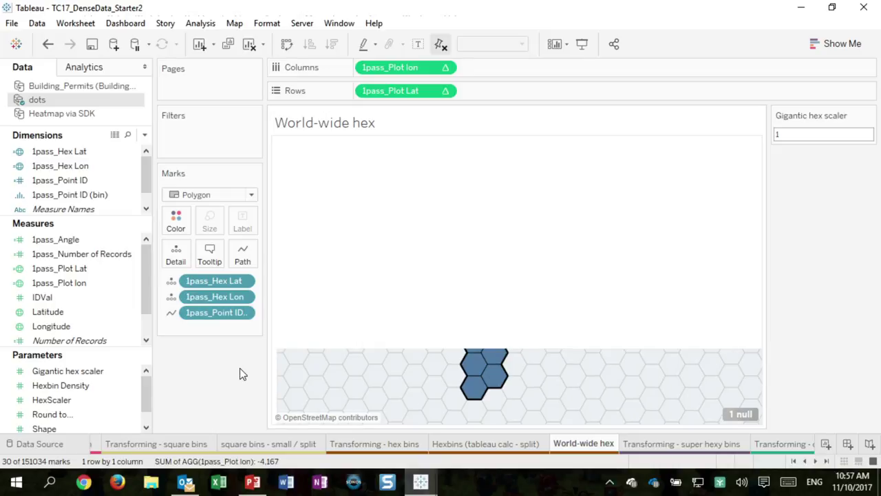
key(Escape)
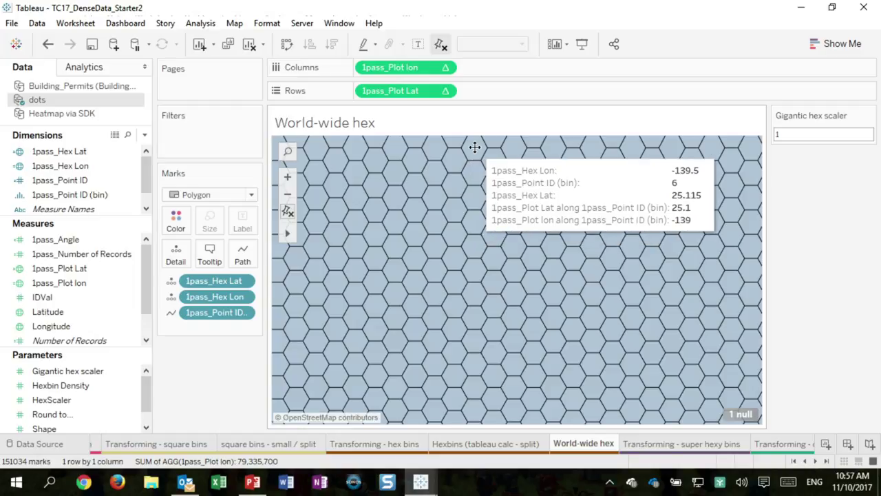
drag(476, 147, 476, 354)
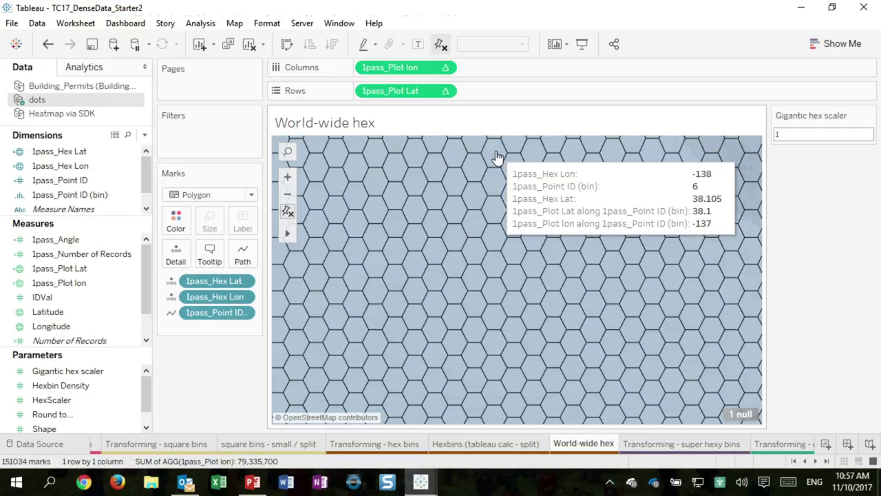
drag(496, 151, 500, 408)
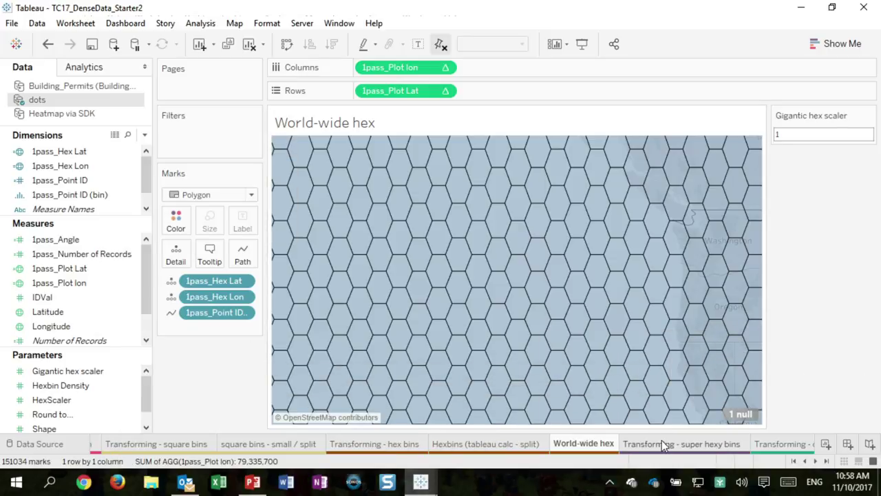
Open the Transforming - super hexy bins sheet, switch to the Building_Permits data source and collapse both Hexbin calc folders.
mouse_move(667, 447)
click(683, 447)
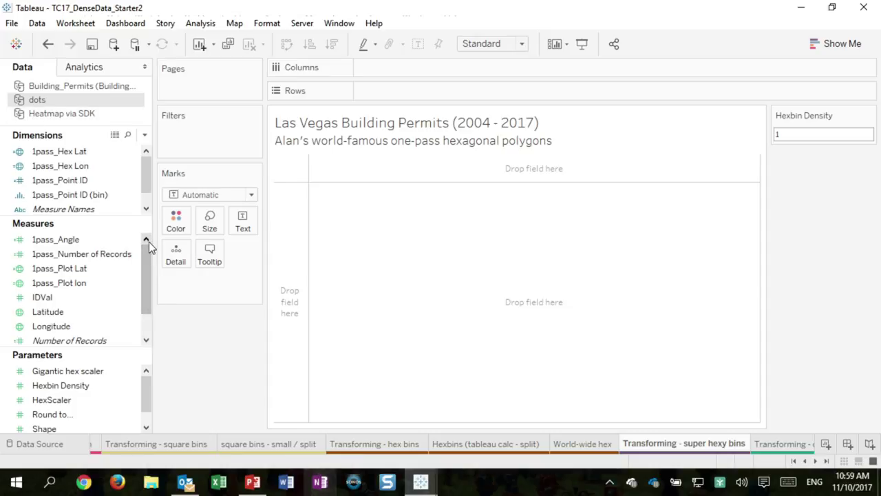
click(75, 88)
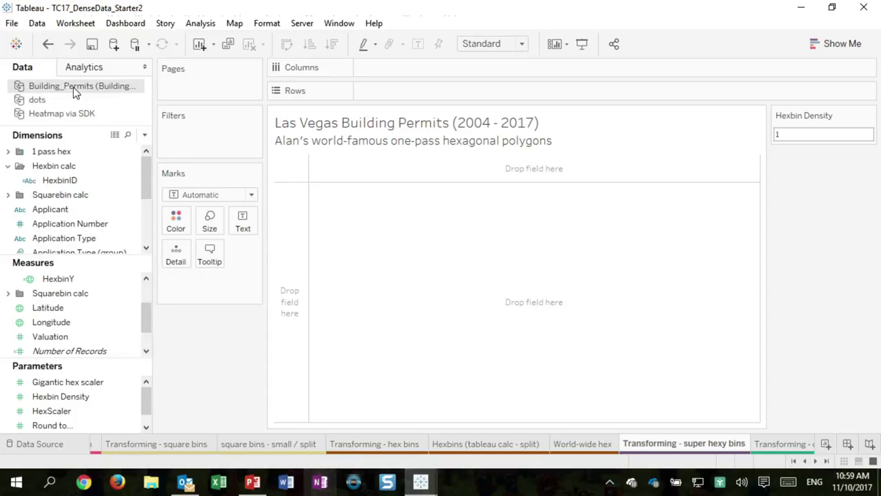
click(8, 166)
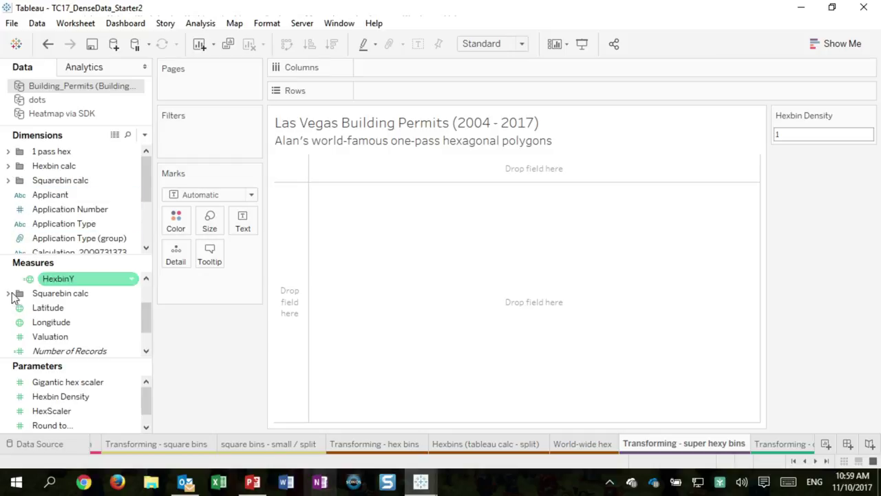
scroll(82, 303, up, 2)
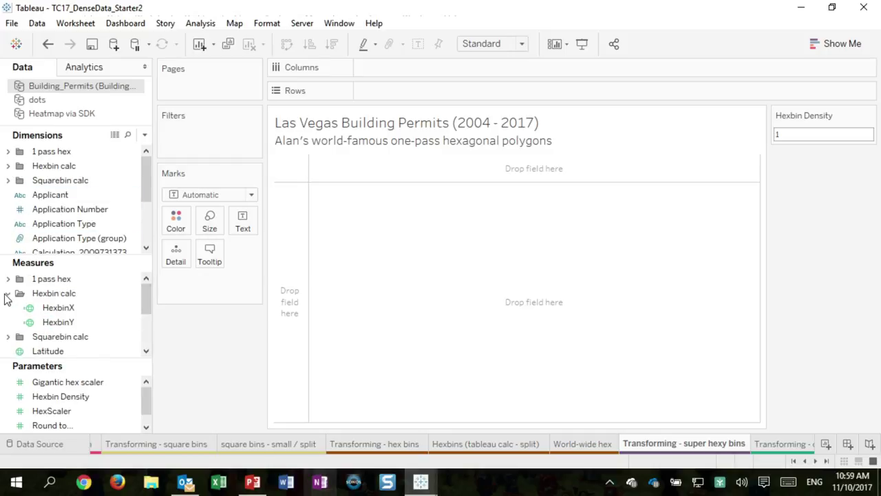
click(7, 294)
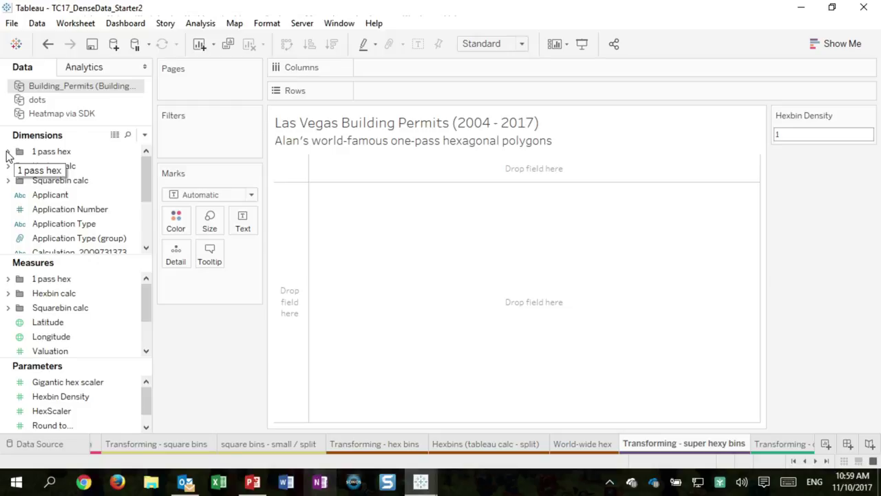
Expand the 1 pass hex dimensions and review the 1pass_Hex Lat formula without changing it.
click(8, 153)
click(91, 170)
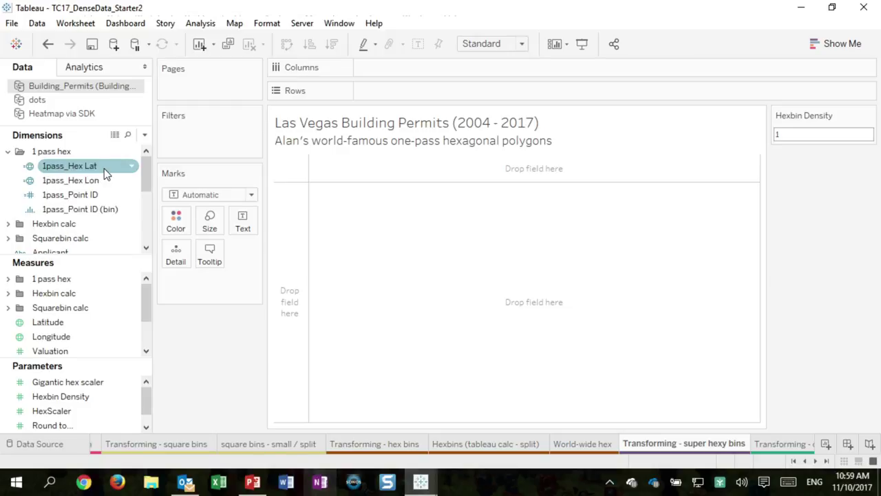
right_click(97, 166)
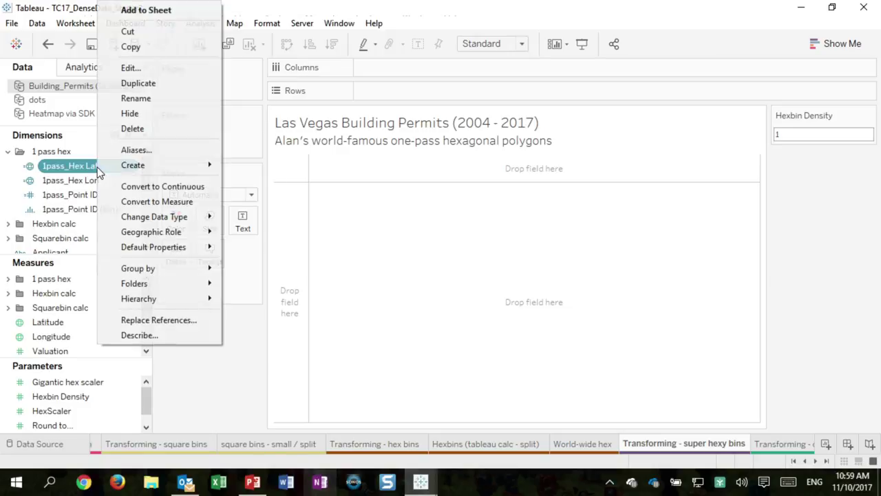
click(131, 68)
scroll(379, 202, up, 4)
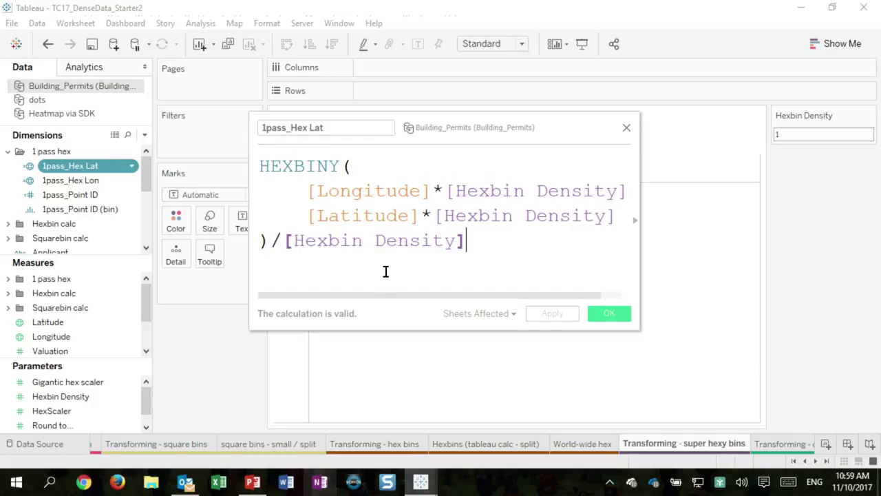
click(625, 127)
Review the 1pass_Point ID formula in an enlarged calculation editor and close it without changes.
ctrl+click(74, 194)
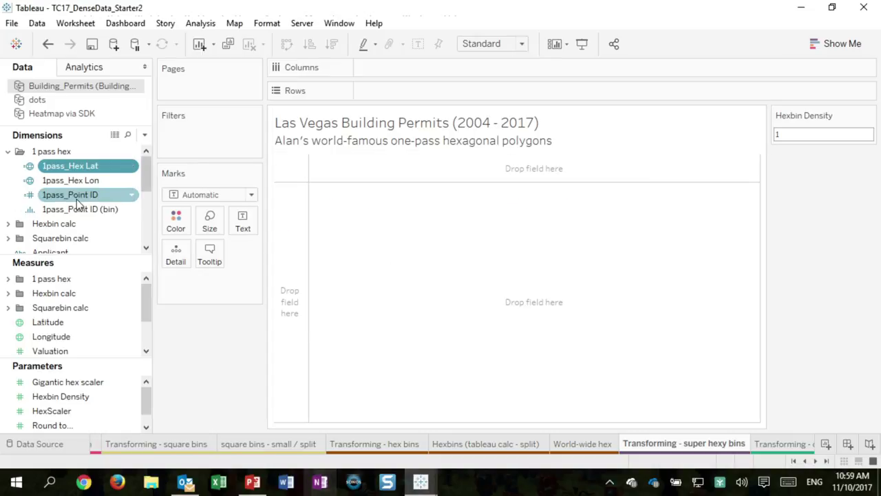
right_click(75, 198)
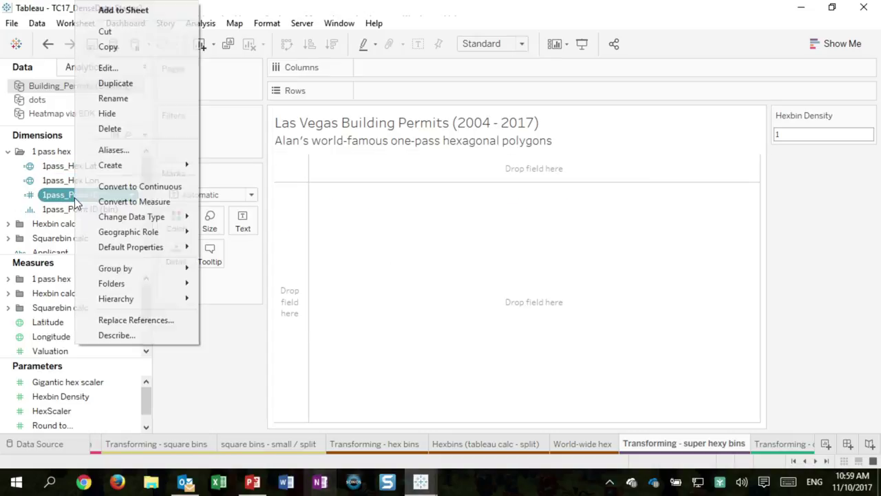
click(153, 77)
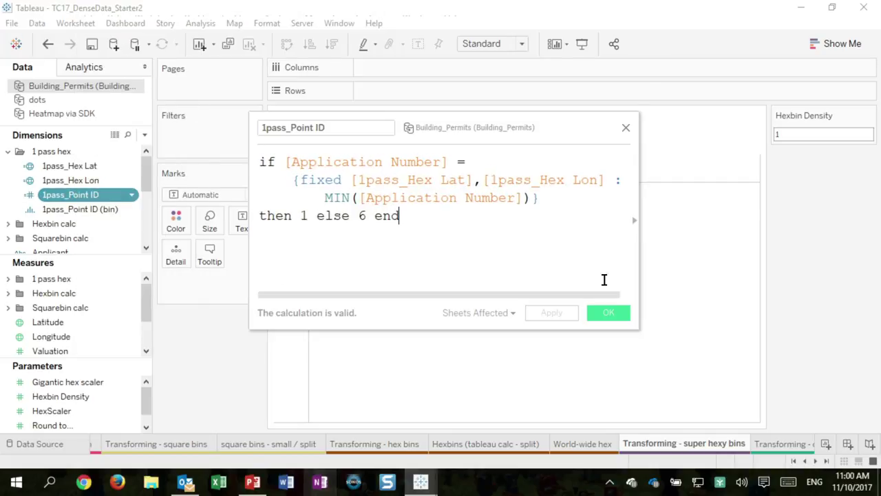
drag(634, 328, 792, 393)
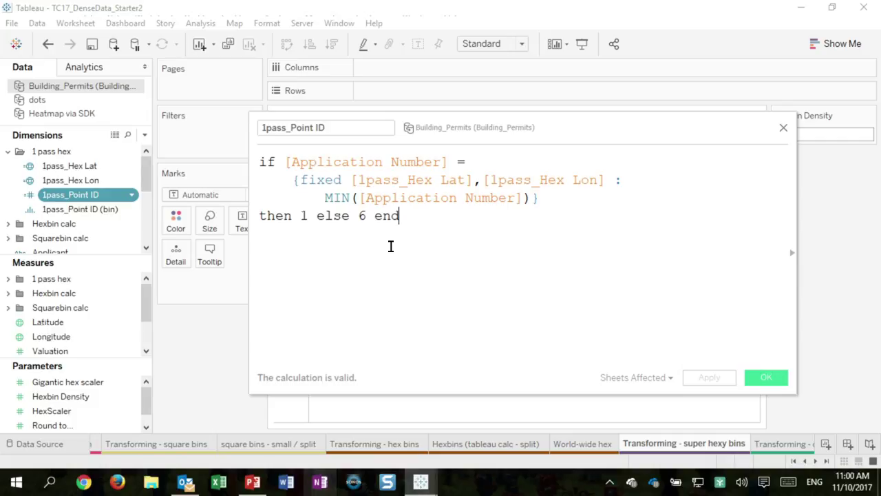
click(785, 128)
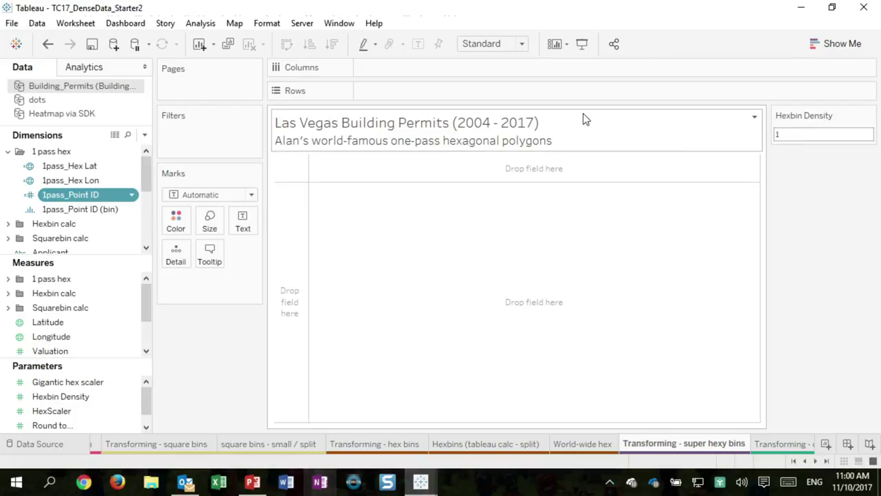
Collapse the 1 pass hex dimensions, expand the 1 pass hex measures and review the constant and INDEX() in the 1pass_Angle formula.
click(8, 153)
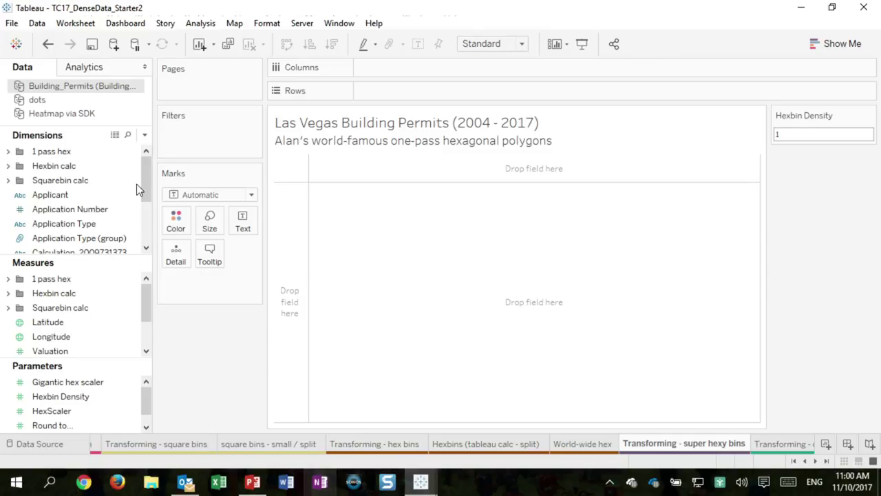
click(8, 278)
click(83, 295)
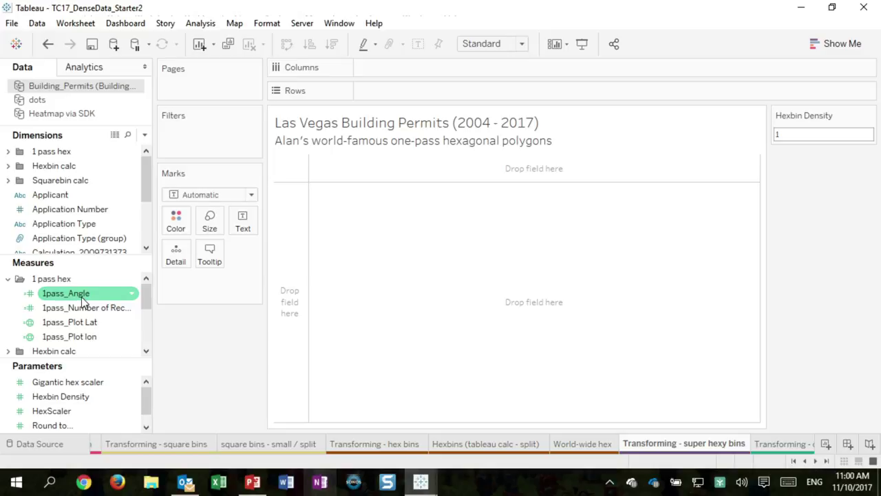
right_click(83, 301)
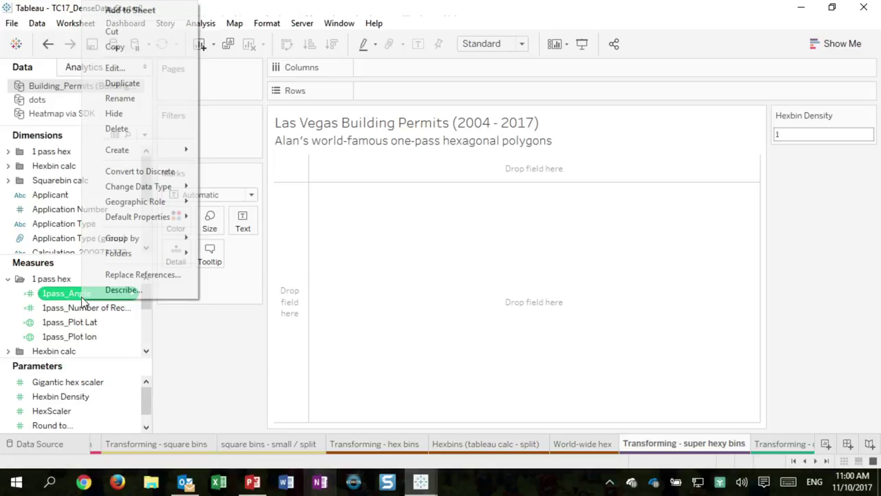
click(135, 65)
scroll(470, 264, up, 5)
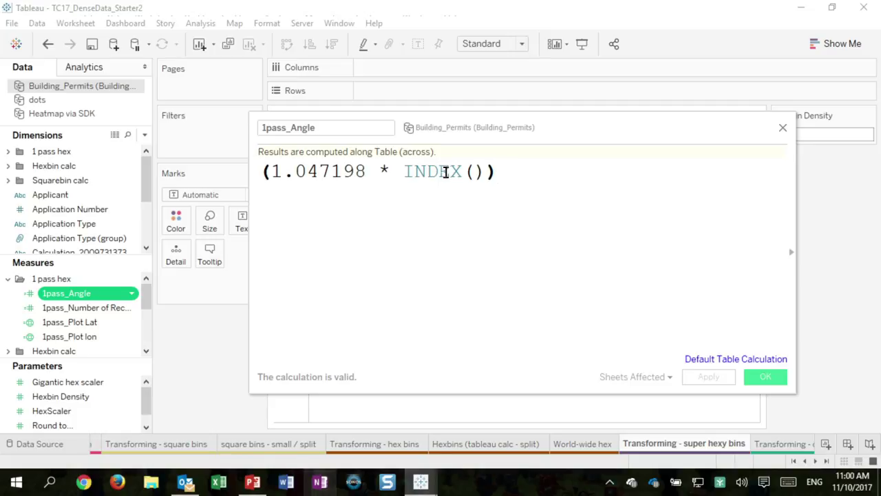
click(276, 172)
drag(276, 172, 367, 173)
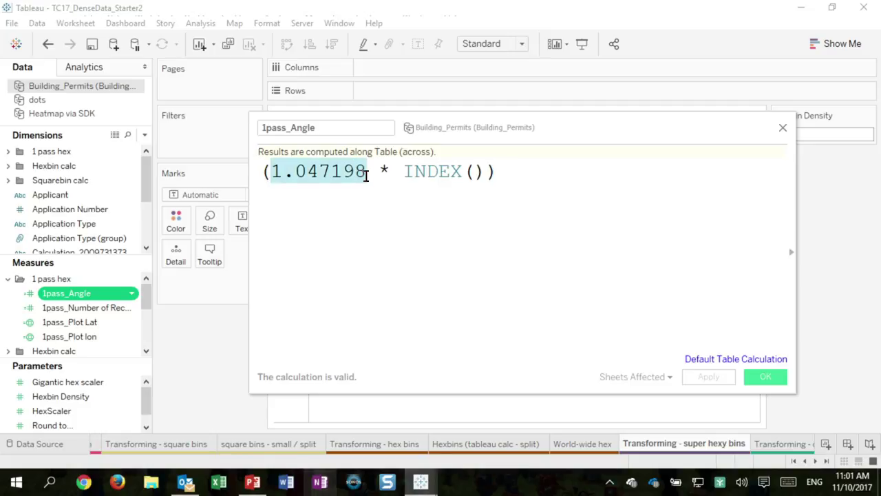
click(354, 230)
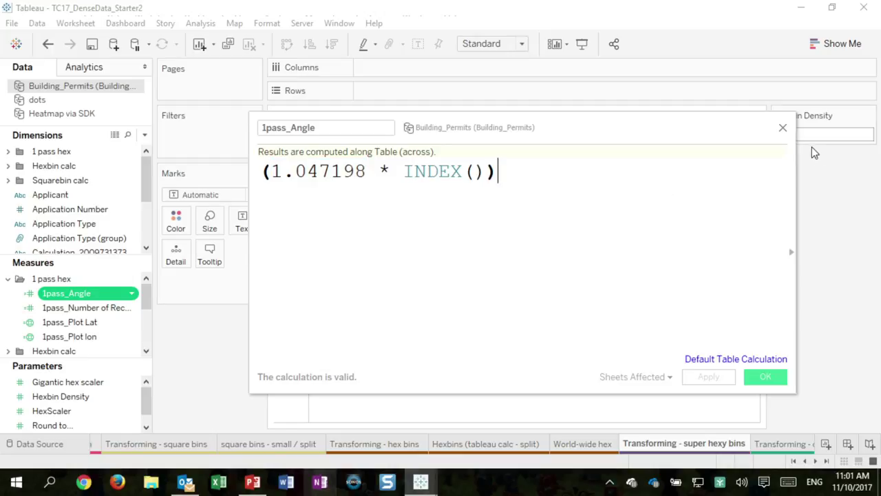
click(782, 128)
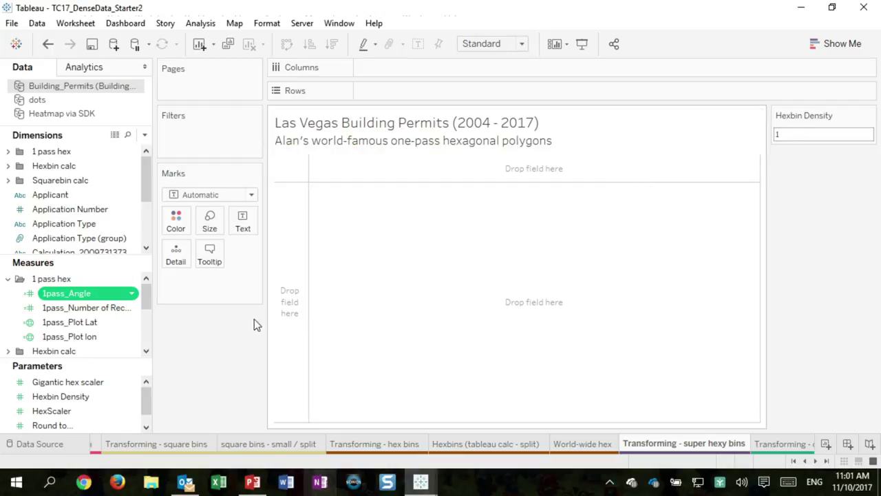
Review the WINDOW_AVG and SIN terms in the 1pass_Plot Lat formula in an enlarged calculation editor and close it without changes.
right_click(96, 310)
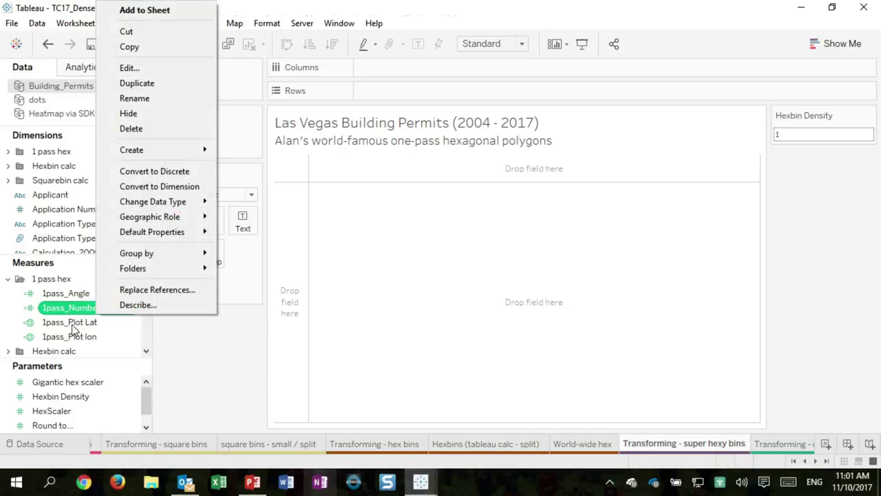
right_click(73, 323)
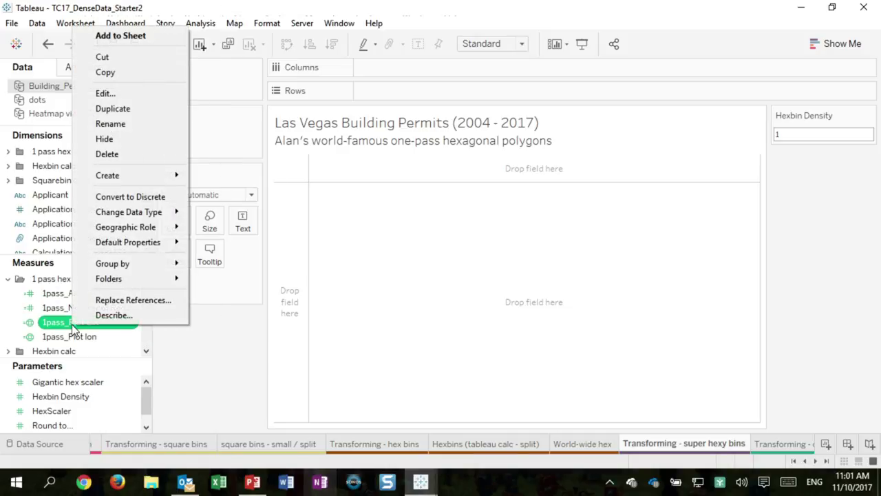
click(124, 93)
ctrl+scroll(462, 215, up, 3)
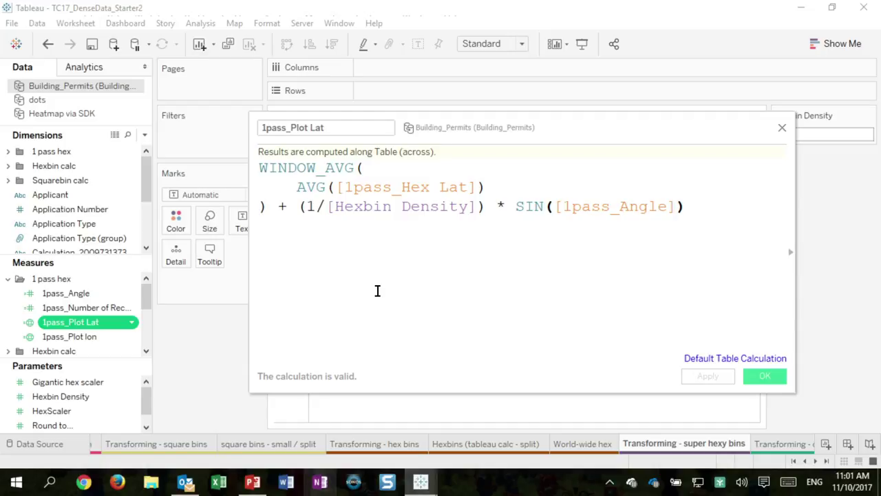
click(782, 129)
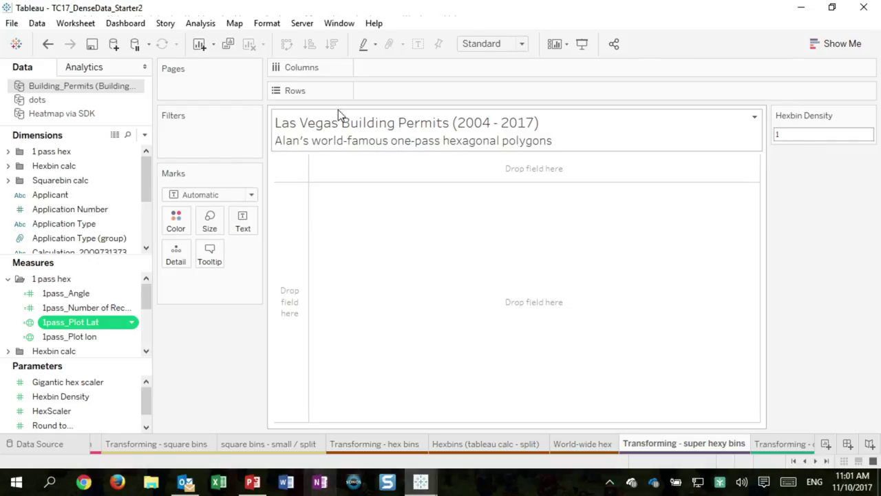
Expand the 1 pass hex dimensions and add 1pass_Hex Lat and 1pass_Hex Lon to the marks' Detail.
click(14, 153)
click(9, 154)
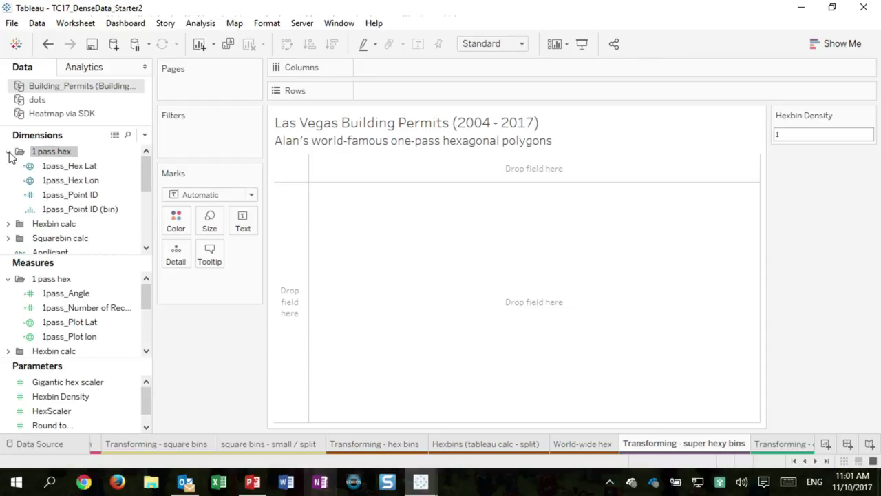
click(30, 165)
ctrl+click(69, 180)
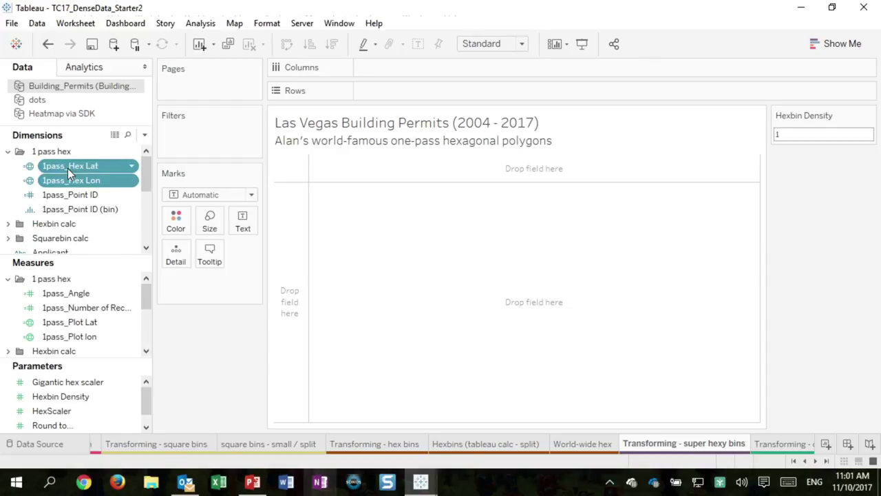
drag(68, 168, 175, 257)
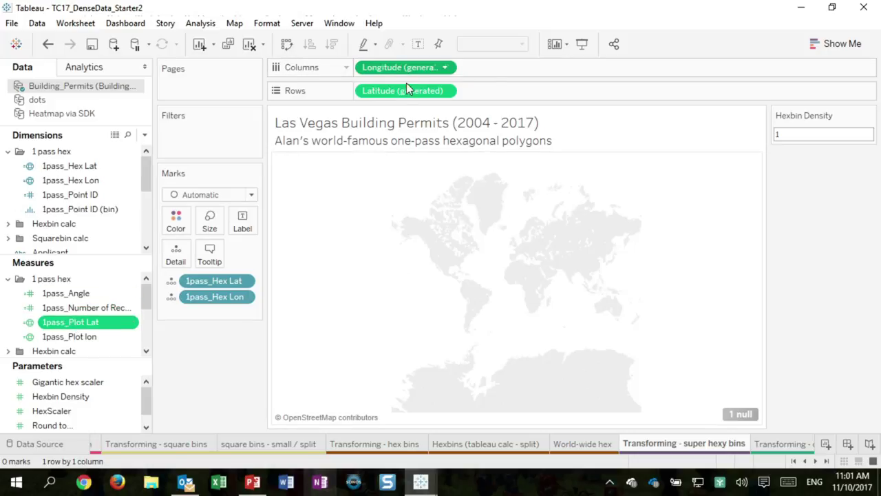
Replace the generated longitude and latitude with 1pass_Plot lon on Columns and 1pass_Plot Lat on Rows.
drag(403, 68, 95, 128)
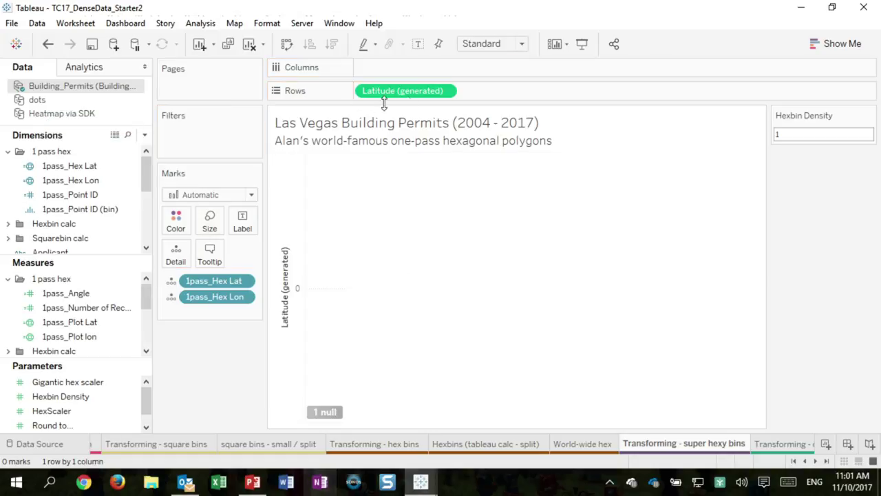
drag(406, 90, 108, 207)
click(65, 322)
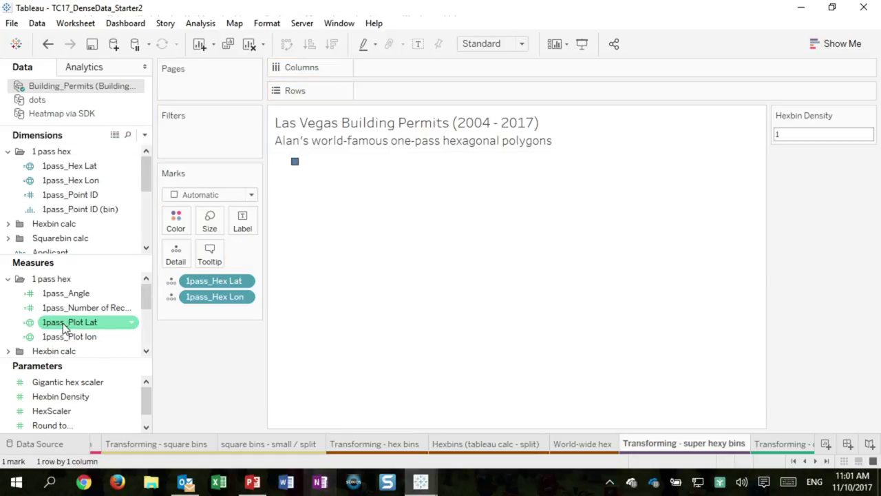
click(74, 337)
drag(65, 322, 393, 95)
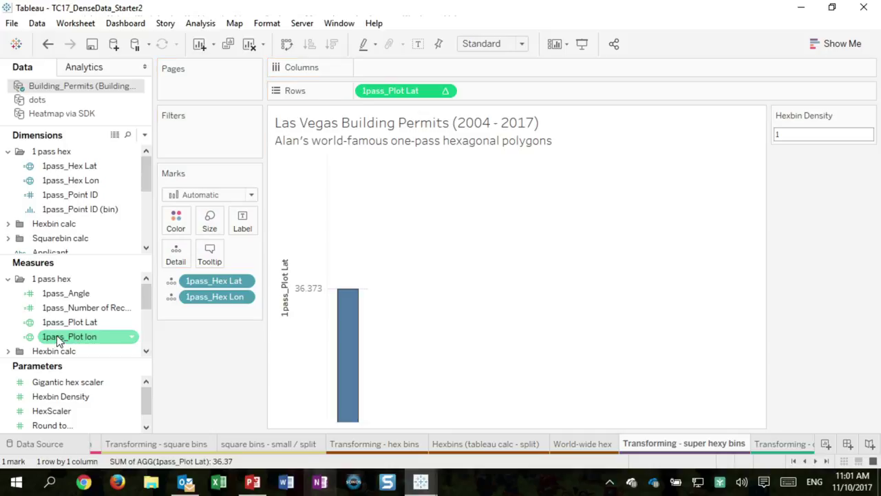
drag(57, 336, 371, 70)
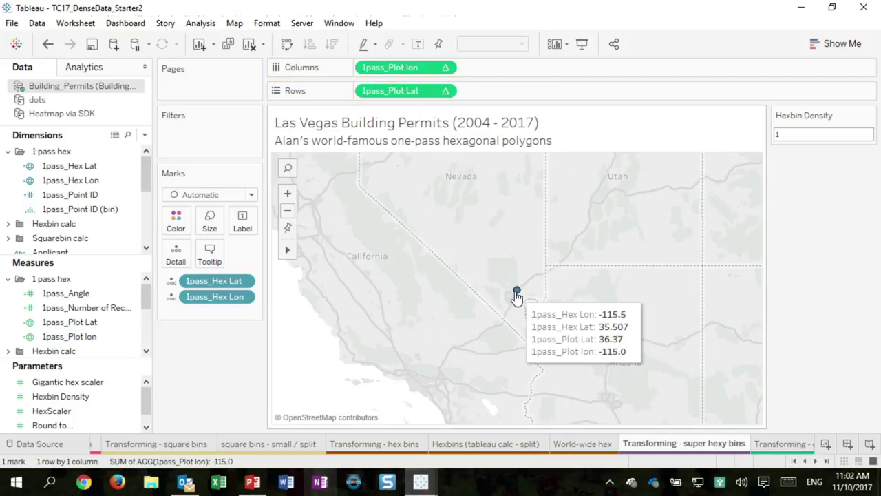
Add the 1pass_Point ID (bin) dimension to the marks' Detail.
click(67, 210)
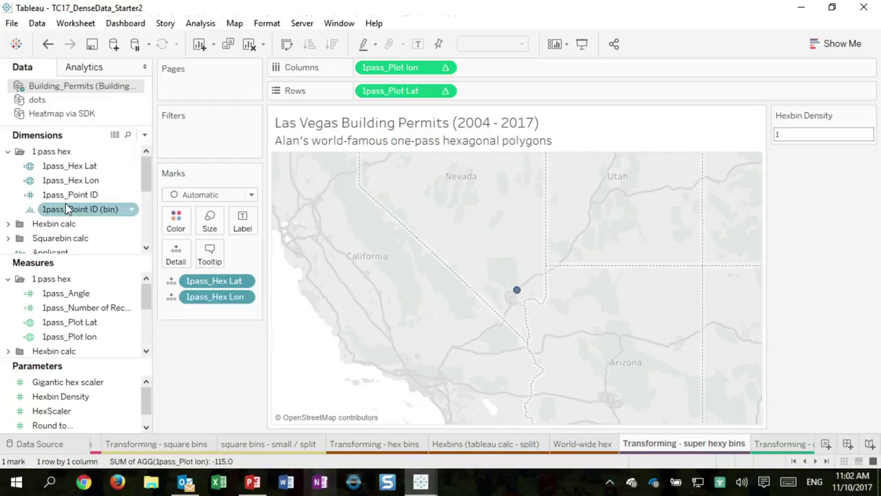
drag(67, 210, 177, 256)
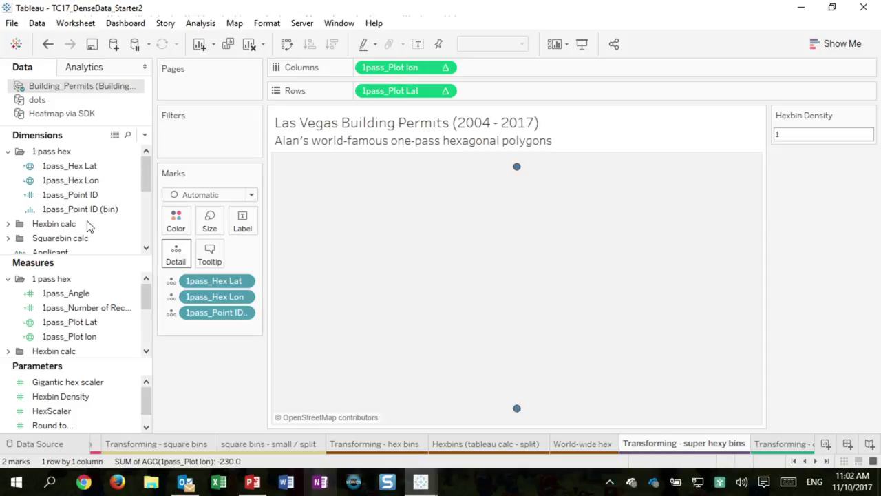
click(75, 165)
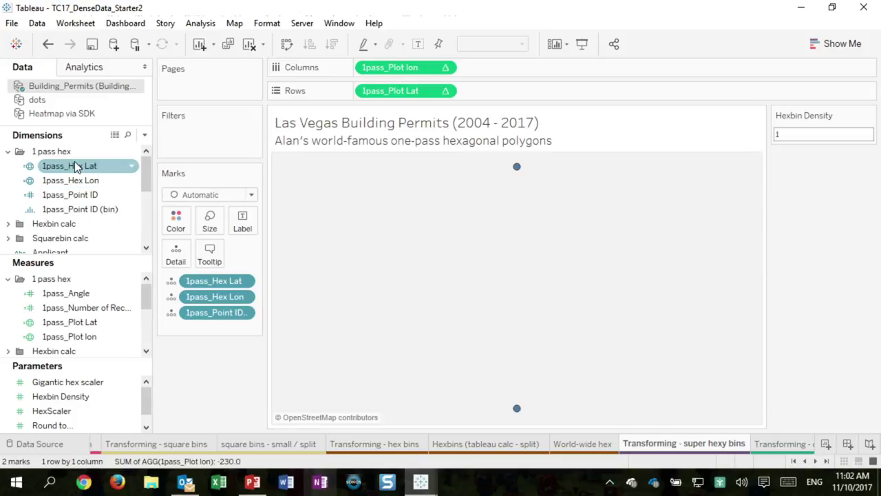
ctrl+click(78, 180)
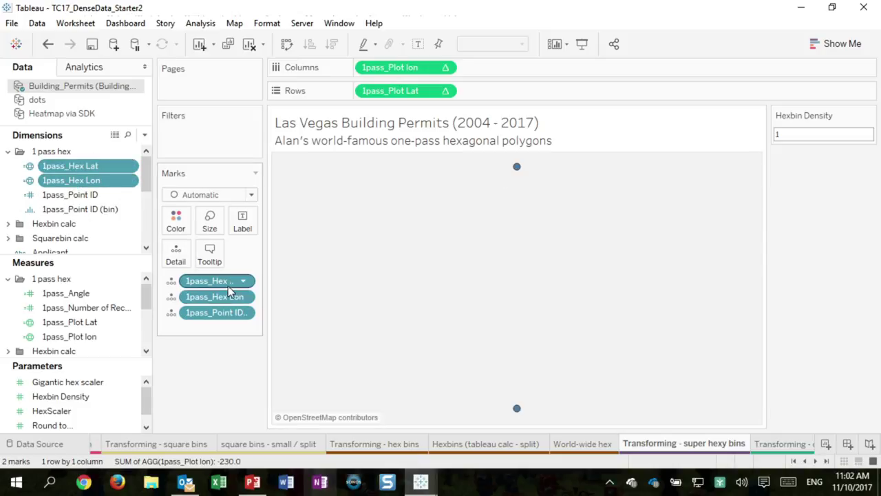
click(172, 281)
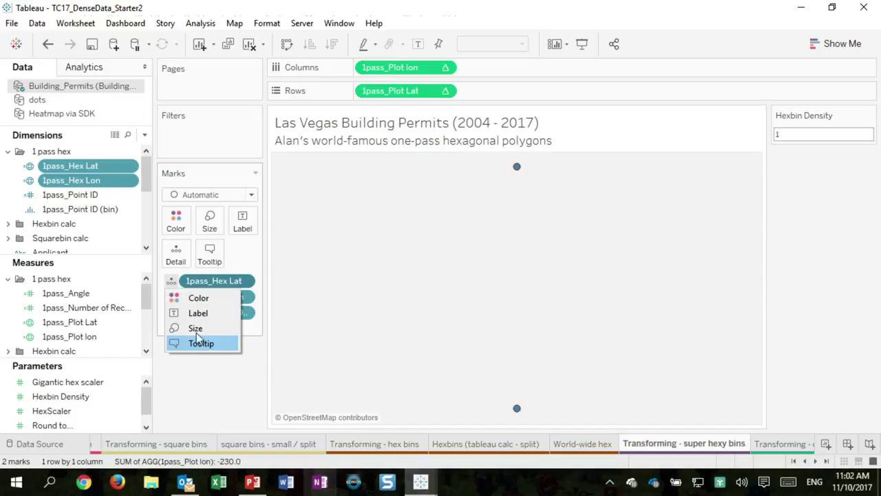
click(210, 377)
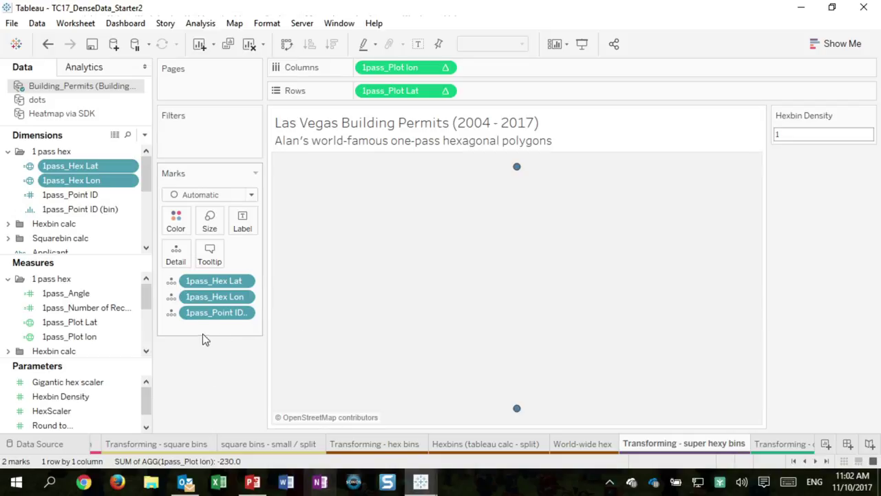
Place 1pass_Point ID (bin) on Rows temporarily, choose Show Missing Values for it and return it to Detail.
drag(241, 312, 360, 98)
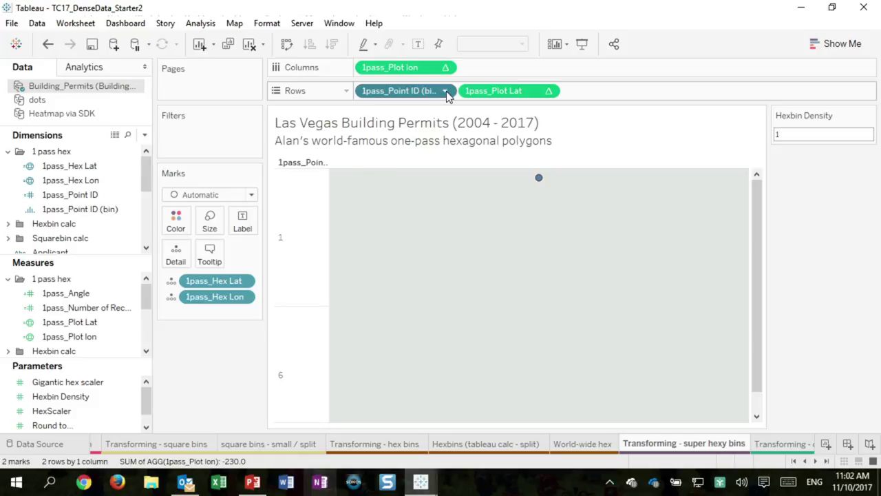
click(445, 91)
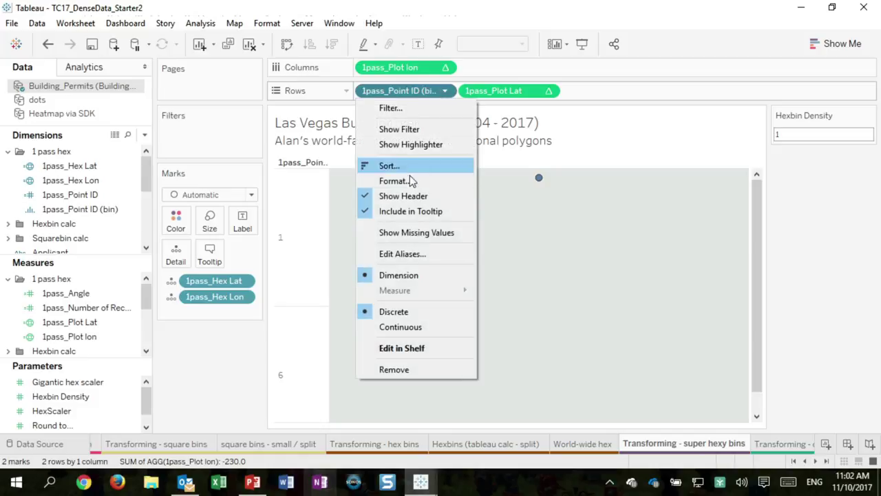
click(417, 233)
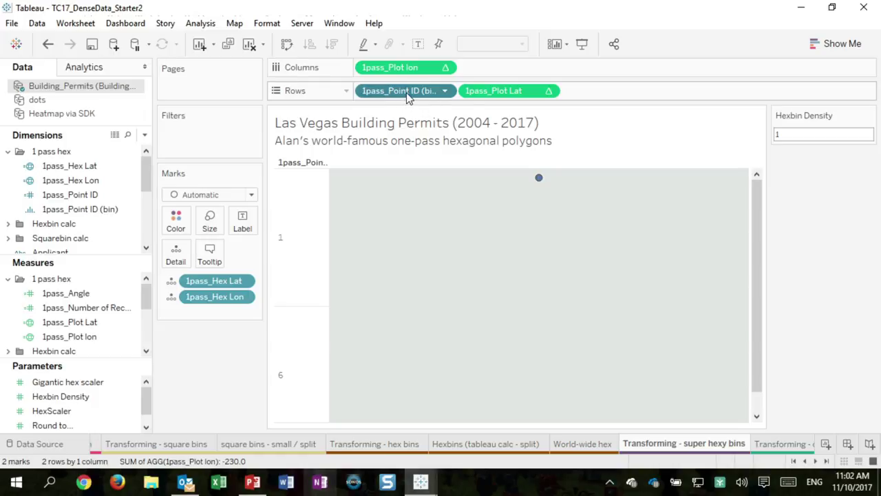
drag(405, 95, 180, 259)
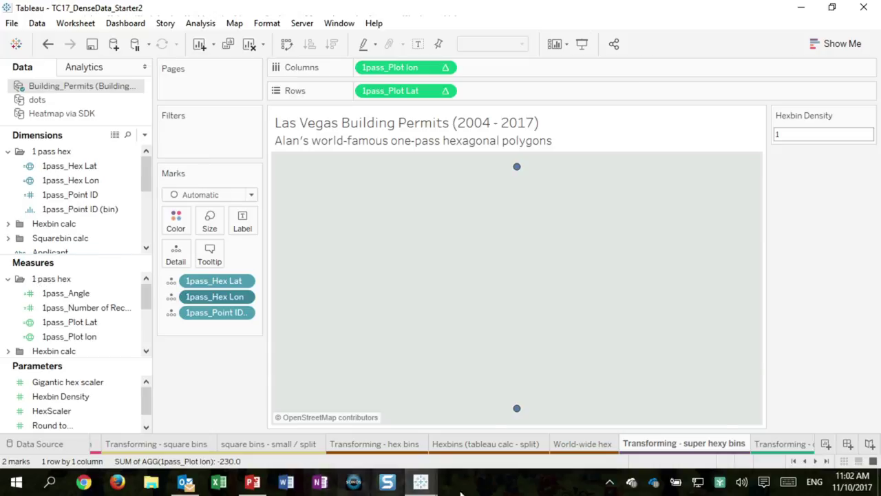
Create a new worksheet and plot 1pass_Plot Lat and 1pass_Plot lon together as an automatic map view.
click(826, 444)
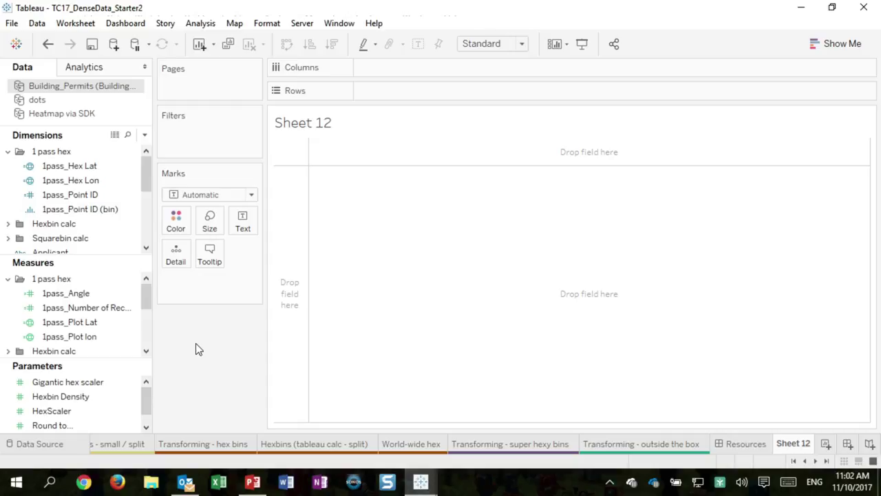
ctrl+click(58, 336)
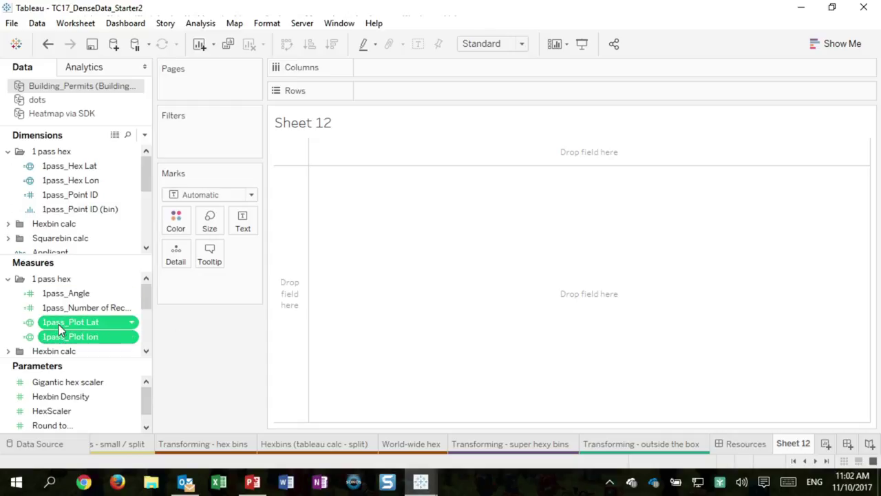
drag(58, 335, 396, 273)
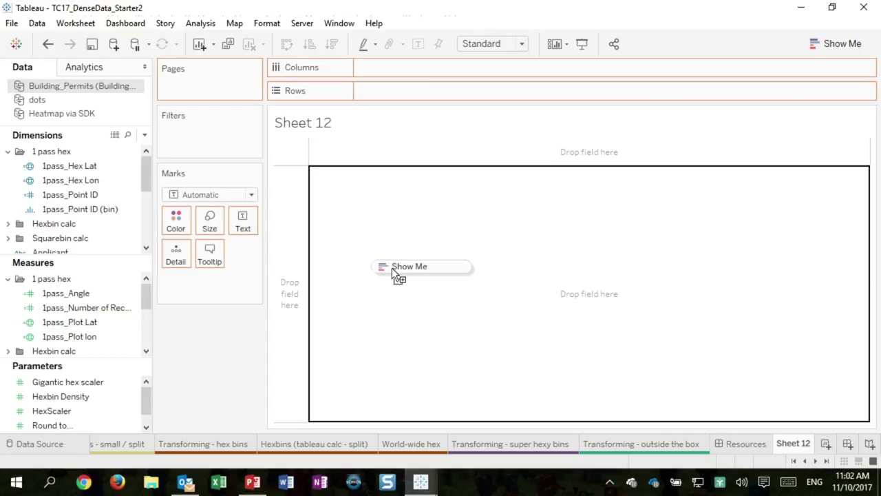
drag(393, 273, 391, 273)
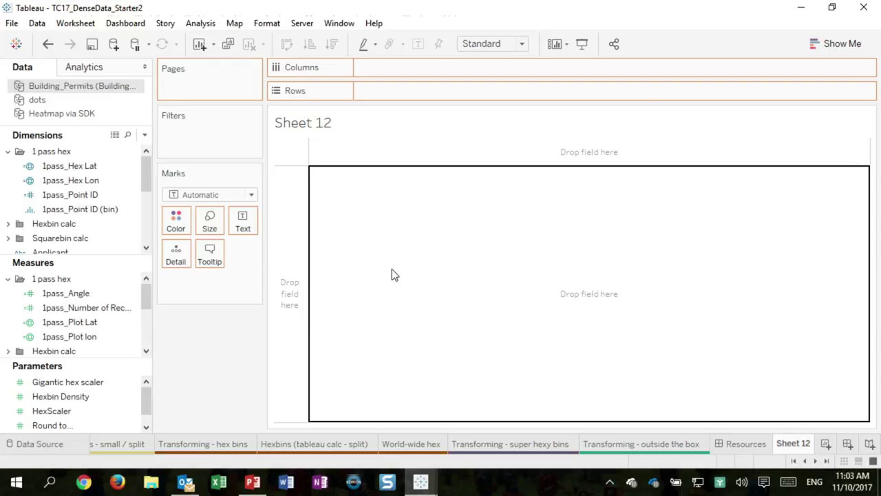
Add 1pass_Hex Lat, 1pass_Hex Lon and 1pass_Point ID to the Detail of the new worksheet's map marks.
click(69, 166)
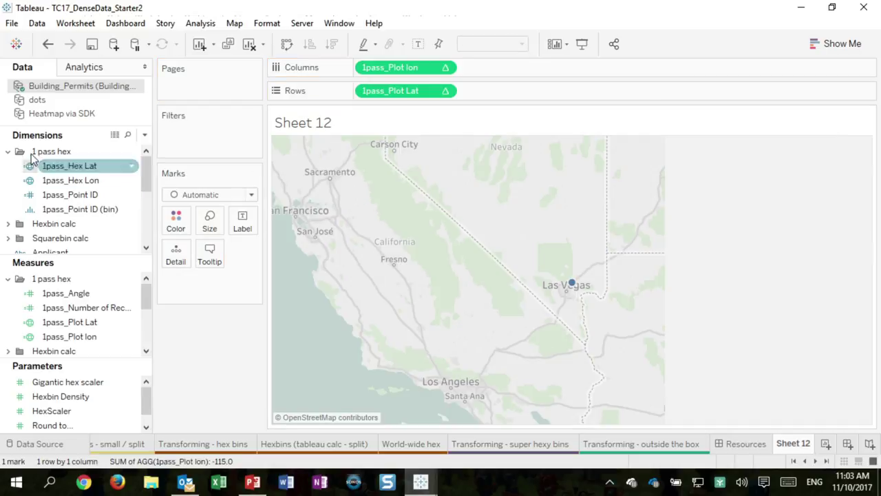
ctrl+click(77, 180)
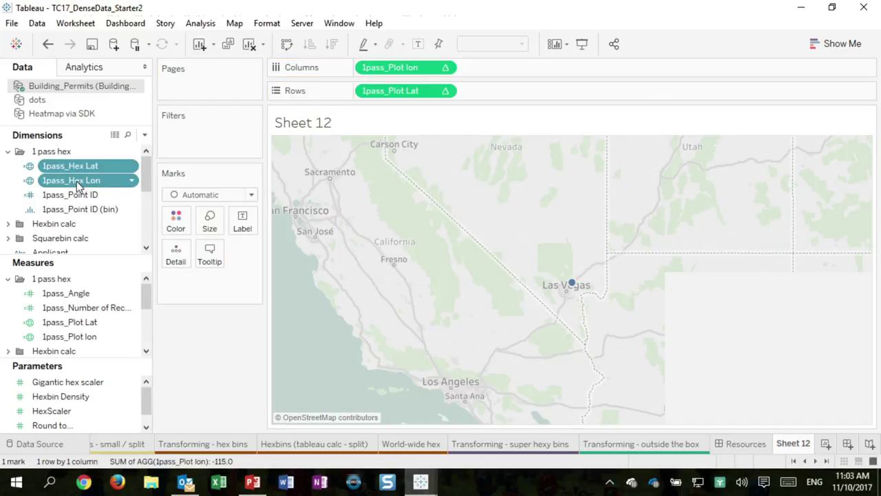
drag(72, 180, 173, 254)
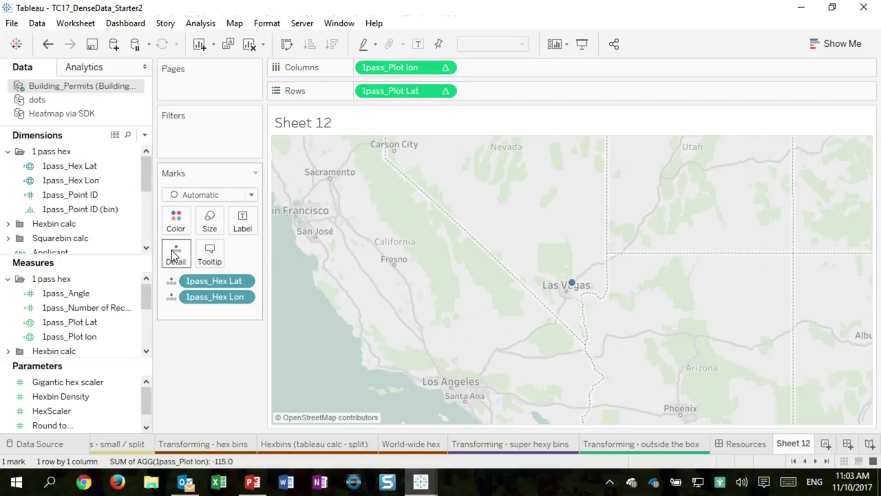
drag(563, 270, 593, 303)
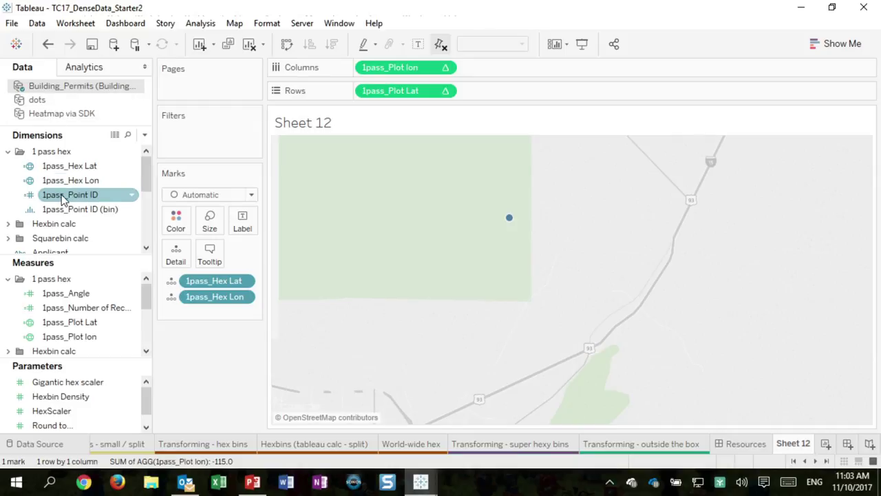
drag(64, 198, 172, 259)
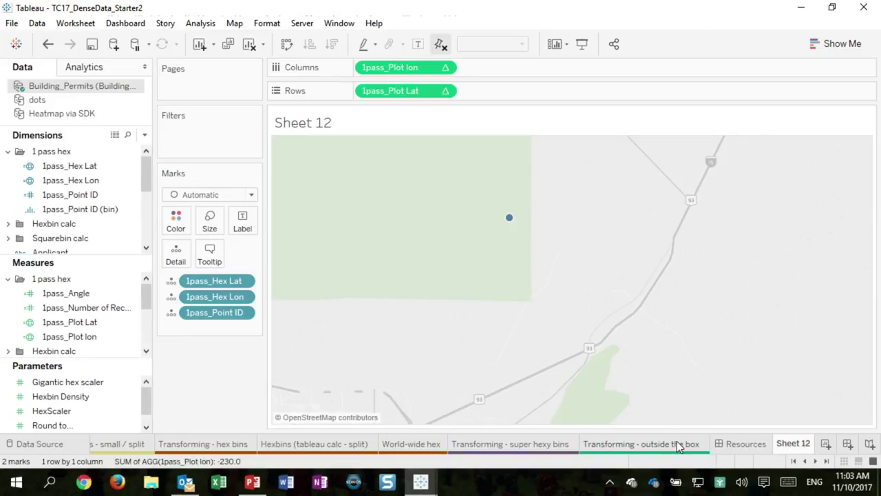
Check how the marks are set up on the World-wide hex sheet and return to the Transforming - super hexy bins sheet.
click(543, 443)
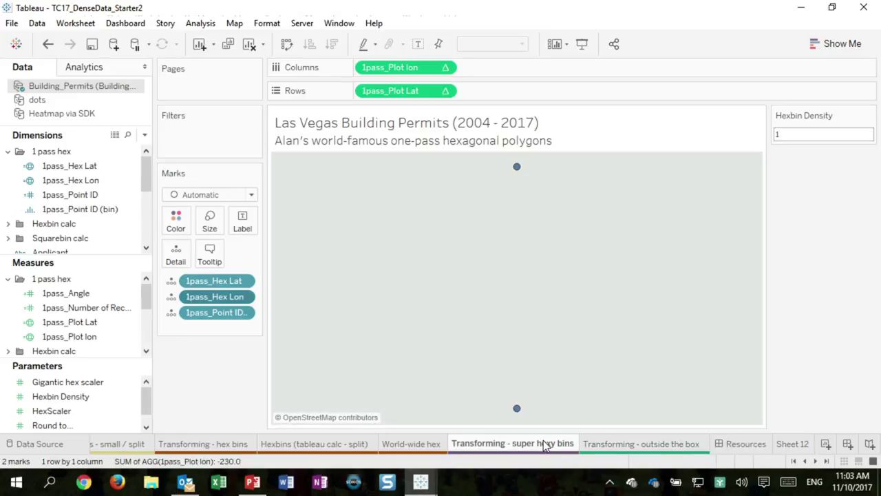
click(411, 443)
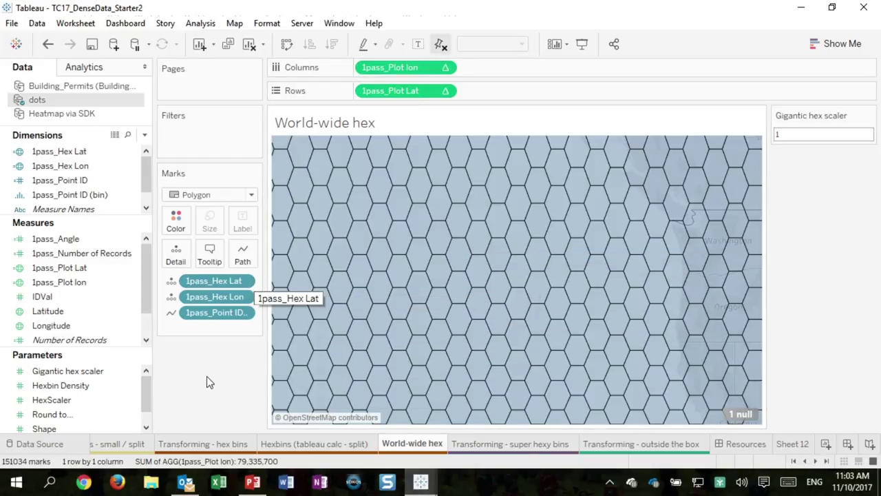
click(651, 442)
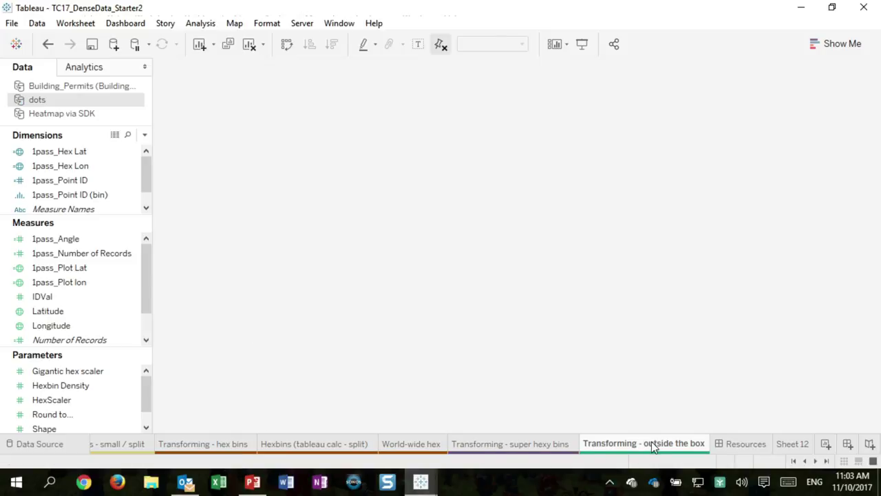
click(522, 443)
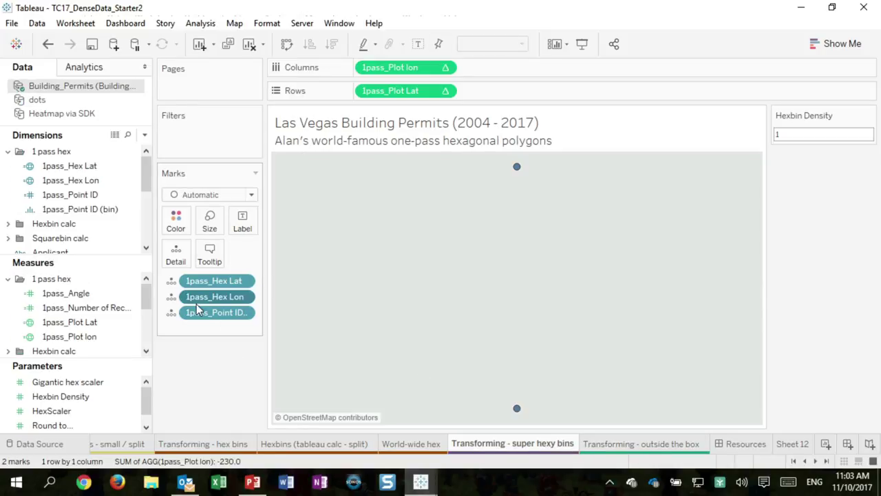
Change the mark type to Polygon and assign 1pass_Point ID (bin) to Path.
click(250, 194)
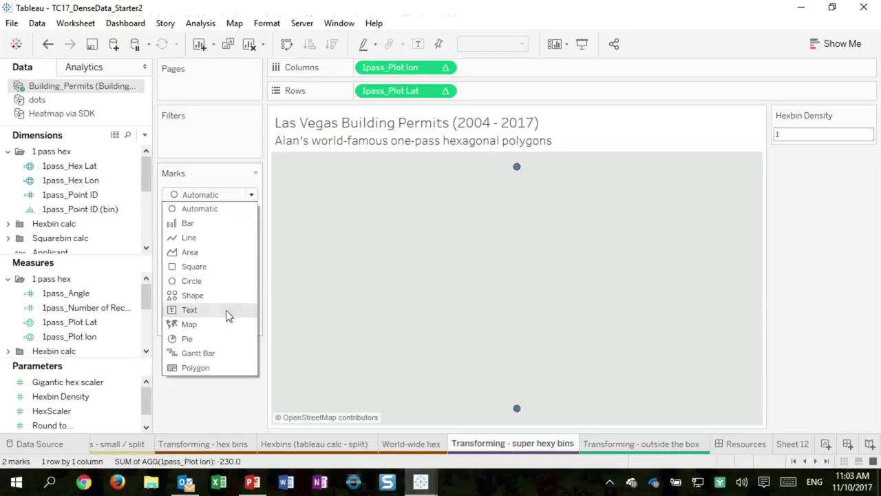
click(231, 367)
click(172, 313)
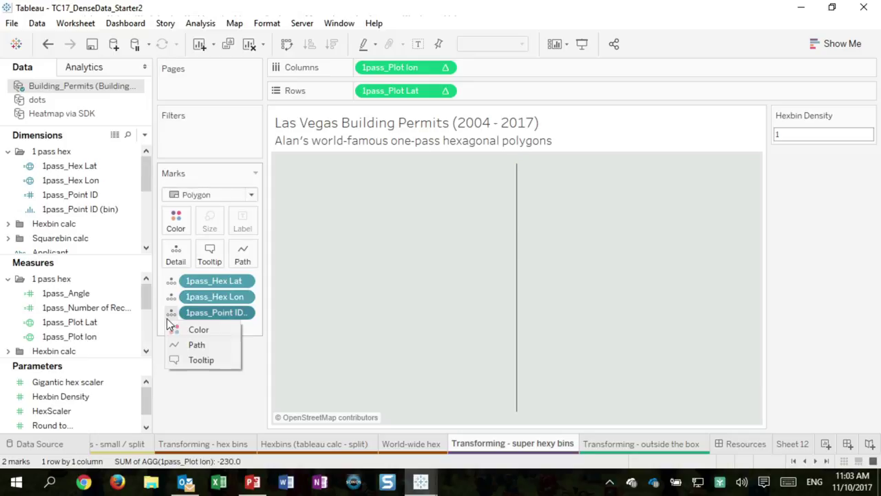
click(194, 344)
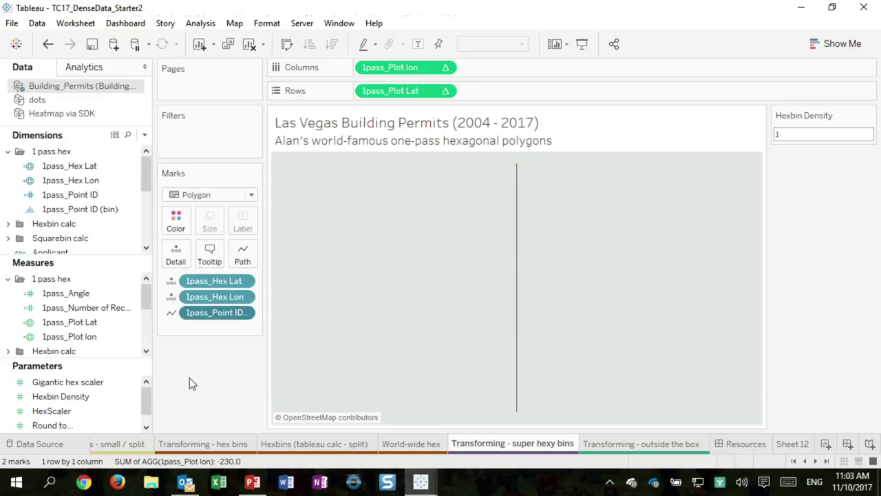